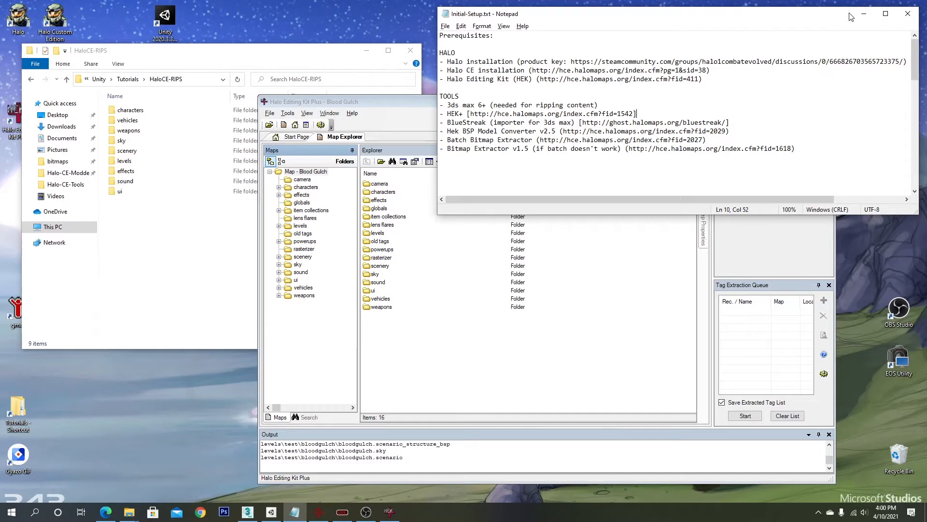
pyautogui.click(864, 14)
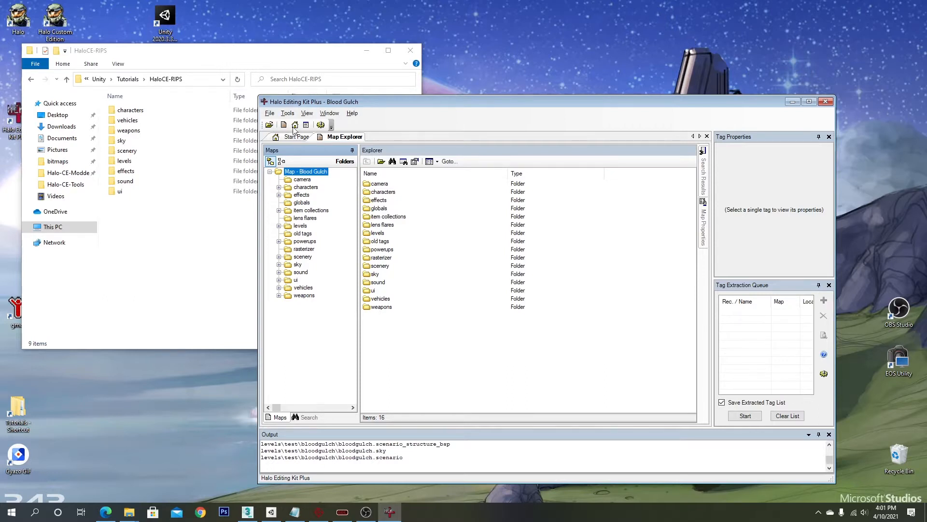
pyautogui.rightClick(381, 185)
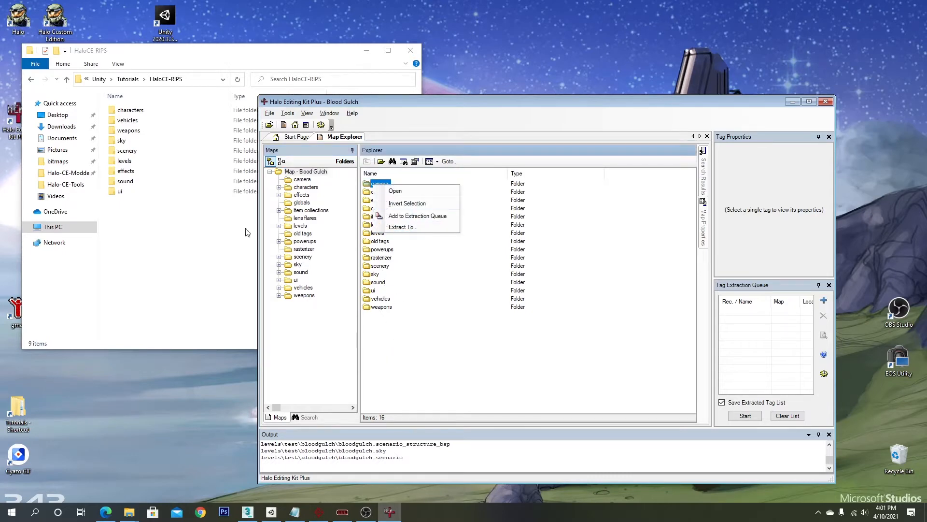
pyautogui.click(125, 228)
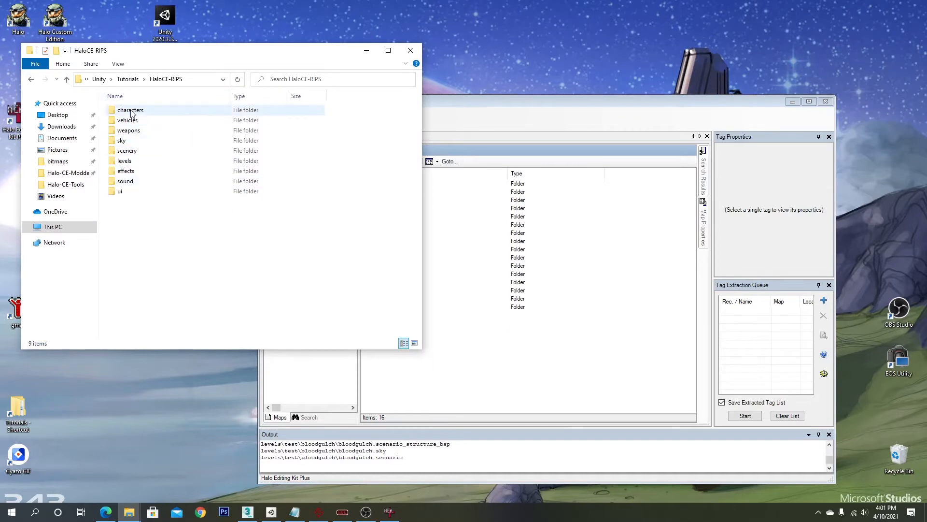
pyautogui.doubleClick(130, 111)
pyautogui.hotkey('alt', 'Left')
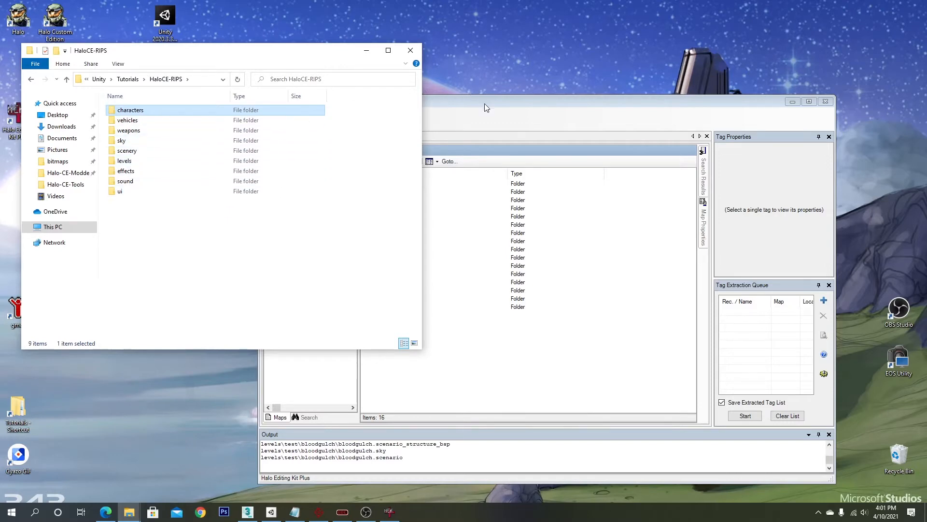
pyautogui.moveTo(484, 105); pyautogui.dragTo(561, 105)
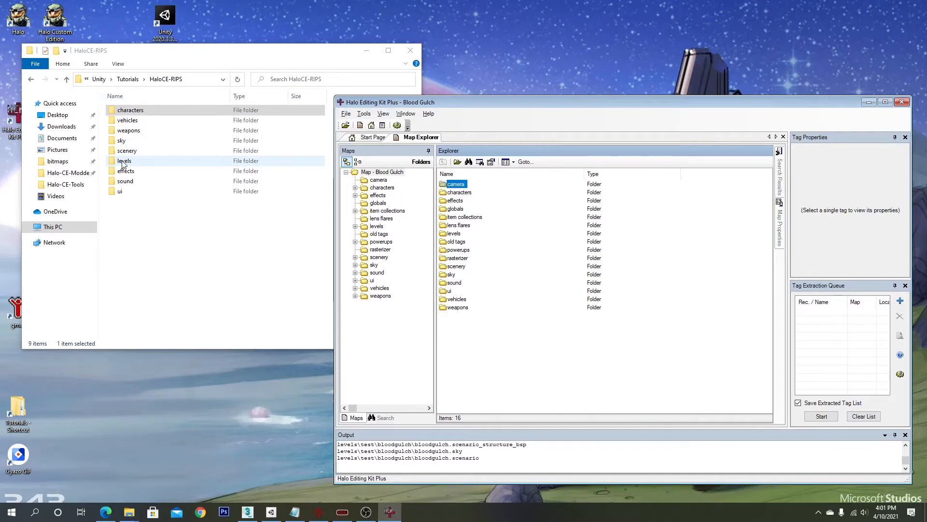
pyautogui.moveTo(188, 51); pyautogui.dragTo(188, 159)
# - Browse the ripped tags into levels > test > bloodgulch and select the bloodgulch.scenario_structure_bsp file
pyautogui.doubleClick(123, 268)
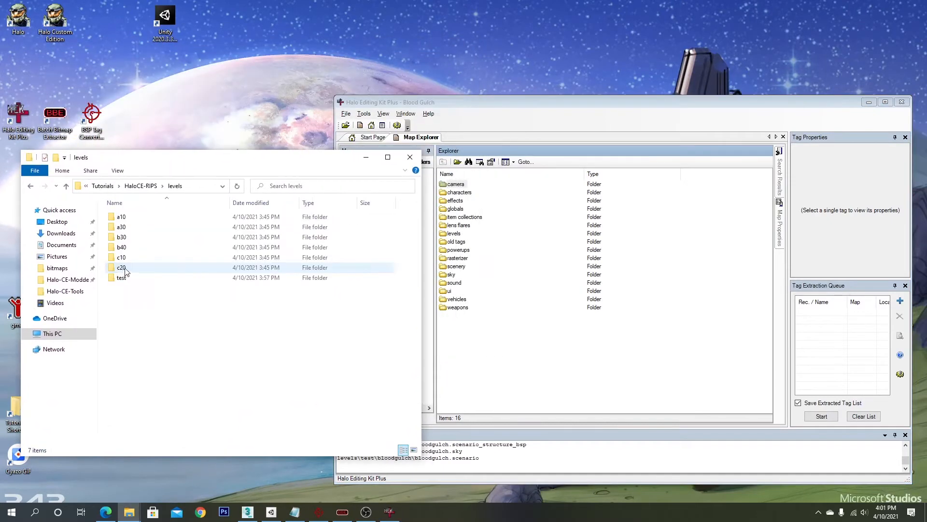
pyautogui.doubleClick(136, 281)
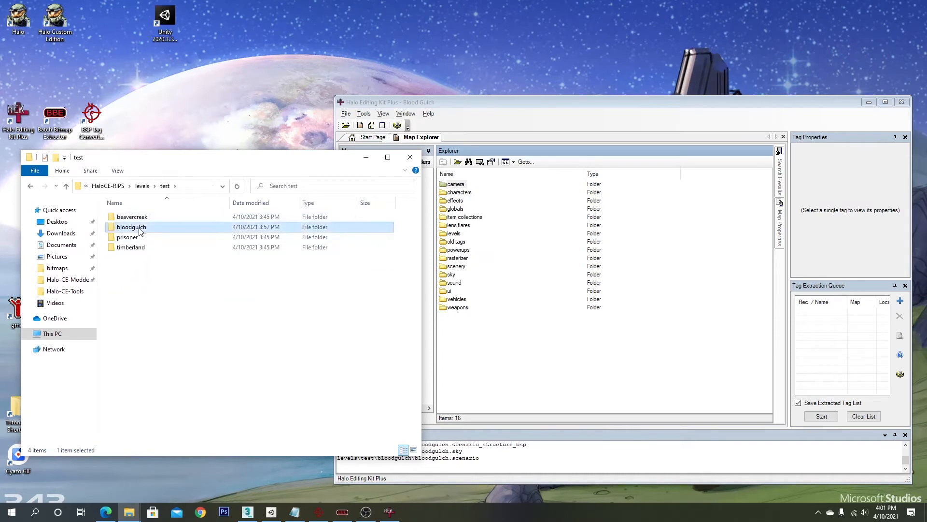
pyautogui.doubleClick(133, 227)
pyautogui.click(179, 259)
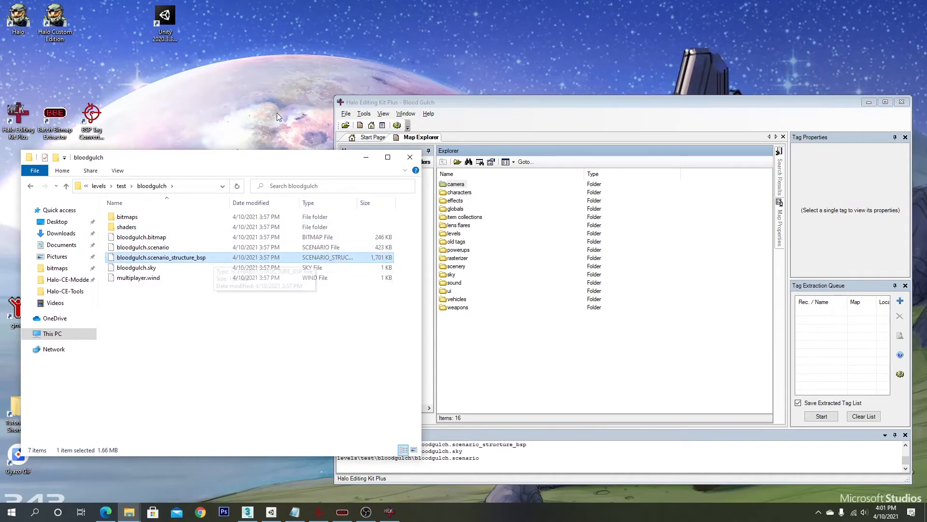
# - Launch BSP Tag Converter and load levels/test/bloodgulch/bloodgulch.scenario_structure_bsp from the HaloCE-RIPS folder
pyautogui.doubleClick(91, 118)
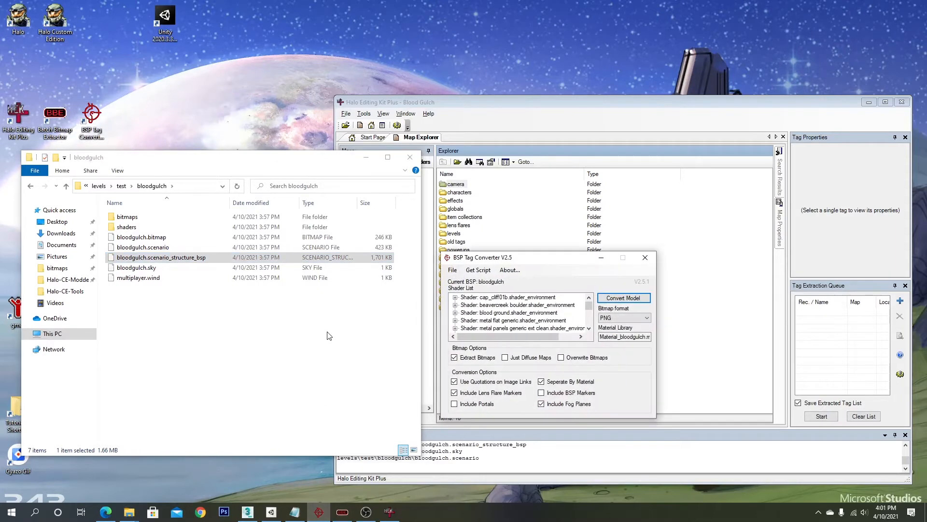
pyautogui.click(453, 270)
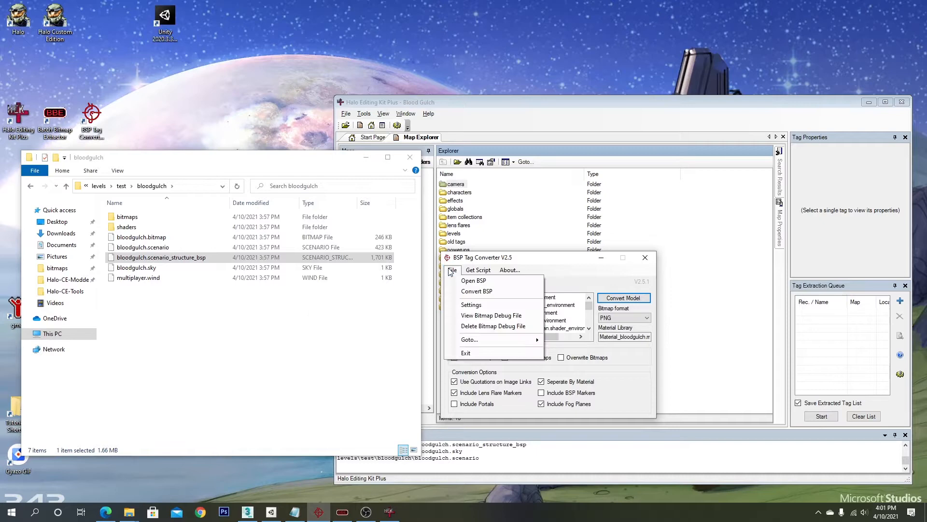
pyautogui.click(470, 288)
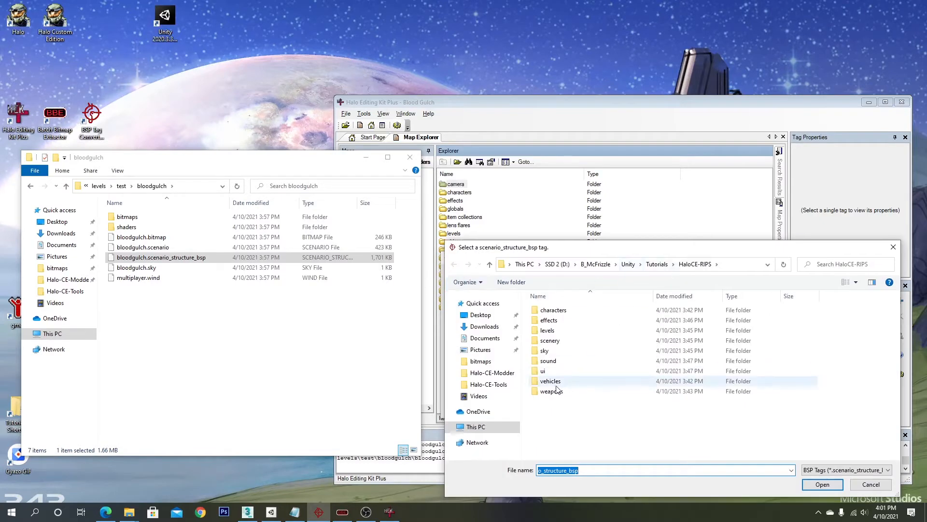
pyautogui.doubleClick(547, 330)
pyautogui.doubleClick(555, 376)
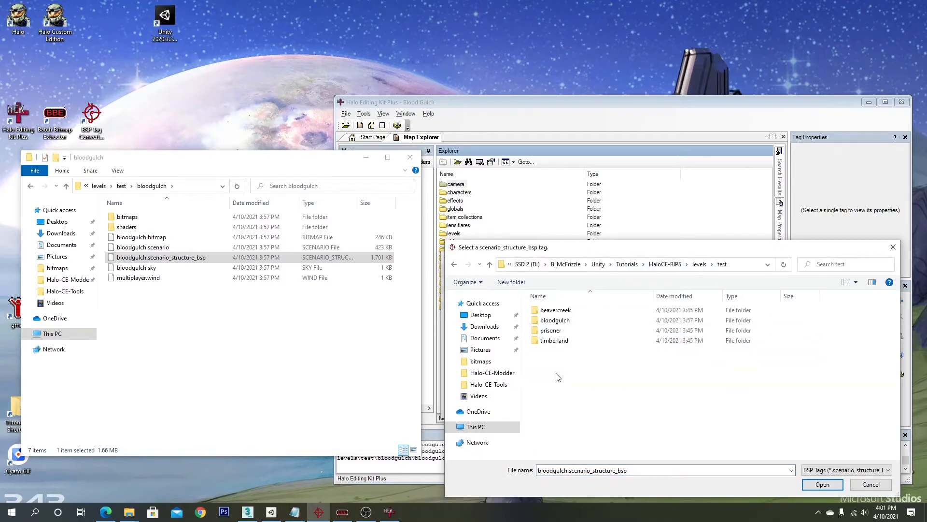
pyautogui.doubleClick(556, 320)
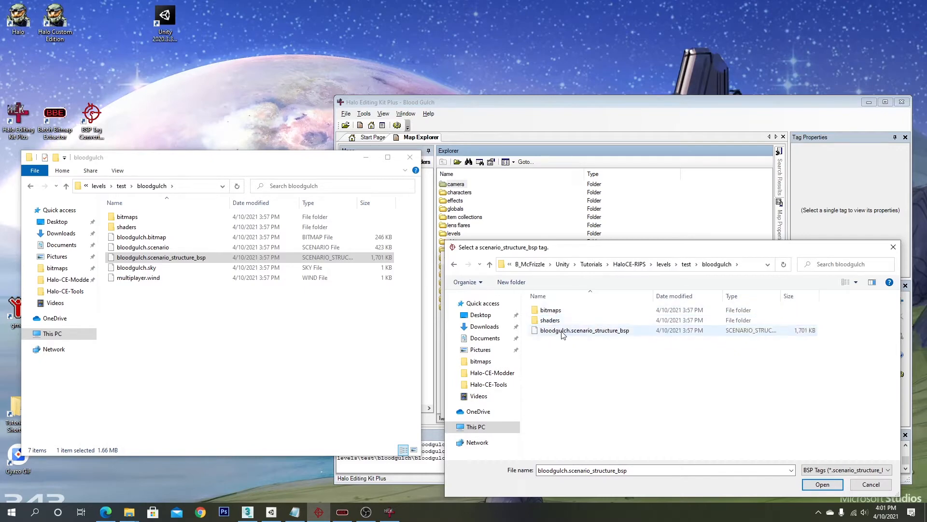
pyautogui.doubleClick(568, 331)
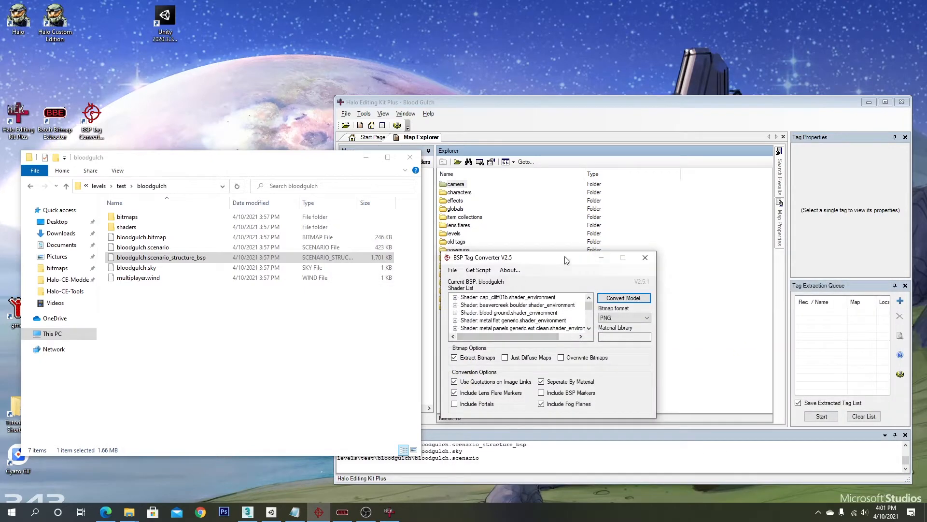
# - Convert the loaded BSP to a model with PNG bitmap format and bitmap extraction enabled, then dismiss the completion notice
pyautogui.moveTo(565, 263); pyautogui.dragTo(561, 61)
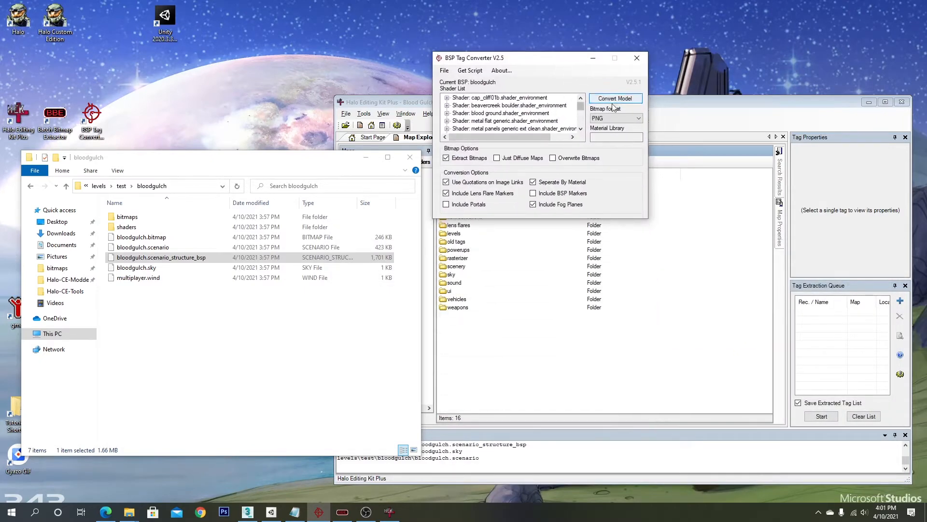
pyautogui.click(630, 119)
pyautogui.click(617, 137)
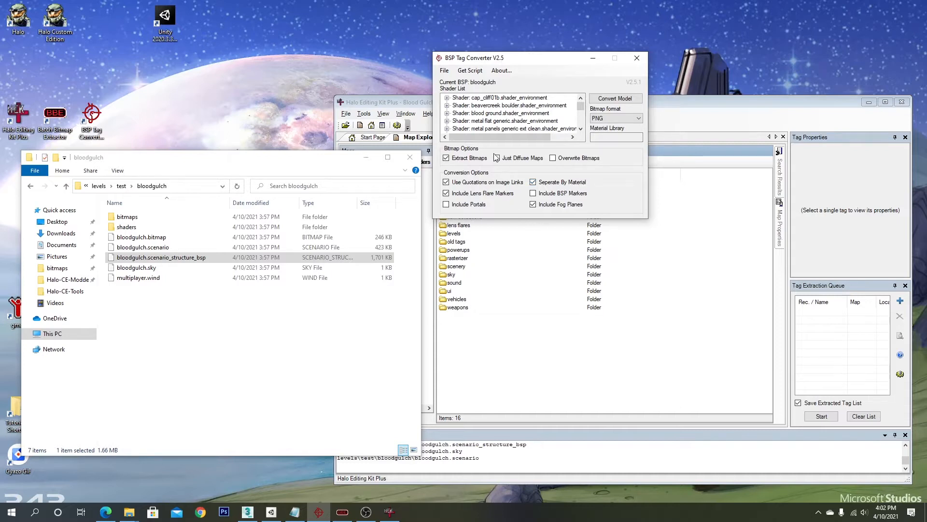
pyautogui.click(603, 98)
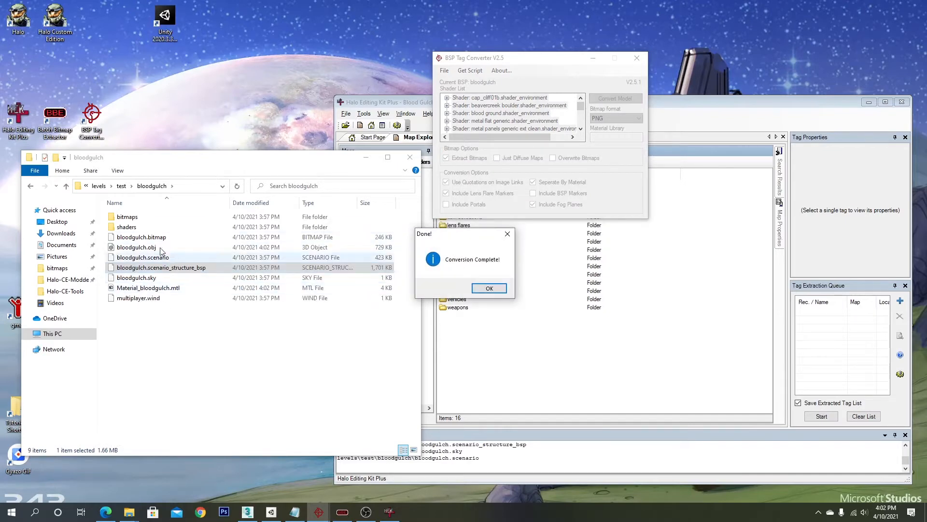
pyautogui.click(489, 289)
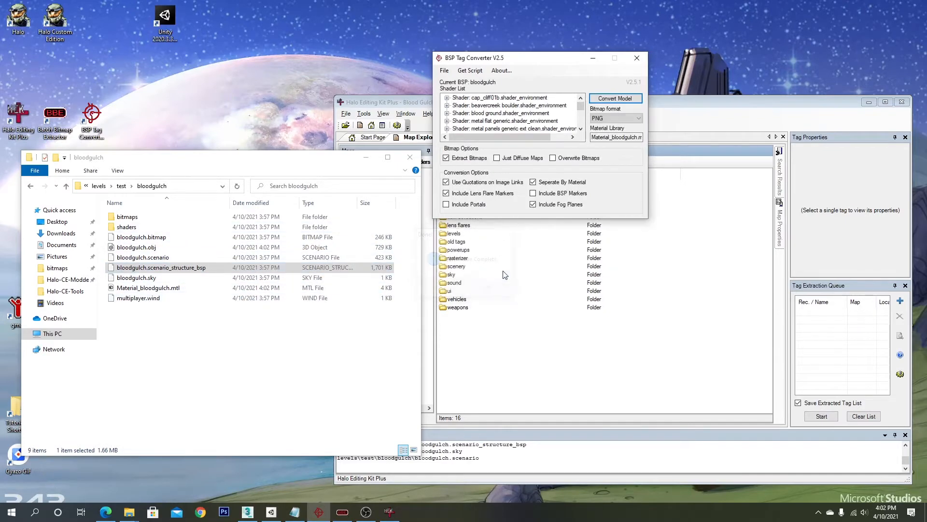
# - Inspect the generated bloodgulch.obj and Material_bloodgulch.mtl files in the bloodgulch folder
pyautogui.click(595, 58)
pyautogui.click(869, 102)
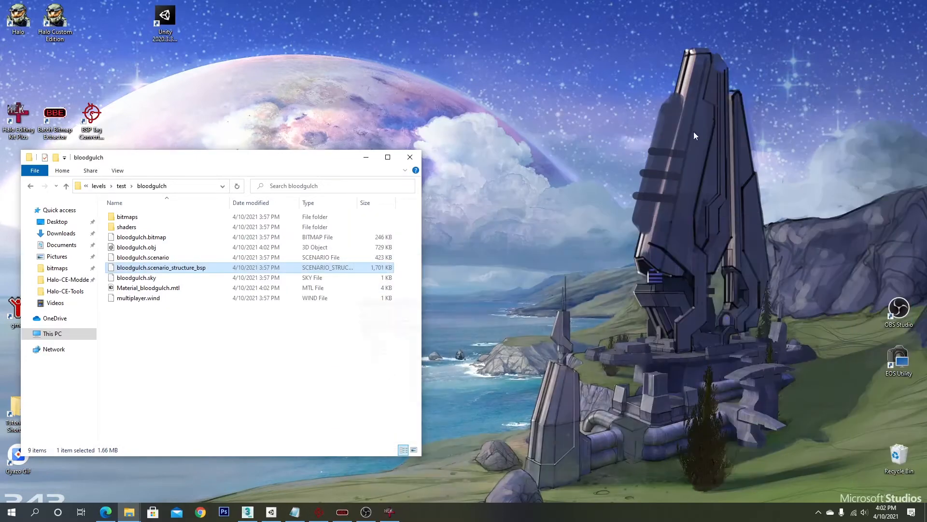
pyautogui.moveTo(314, 158); pyautogui.dragTo(603, 90)
pyautogui.click(459, 237)
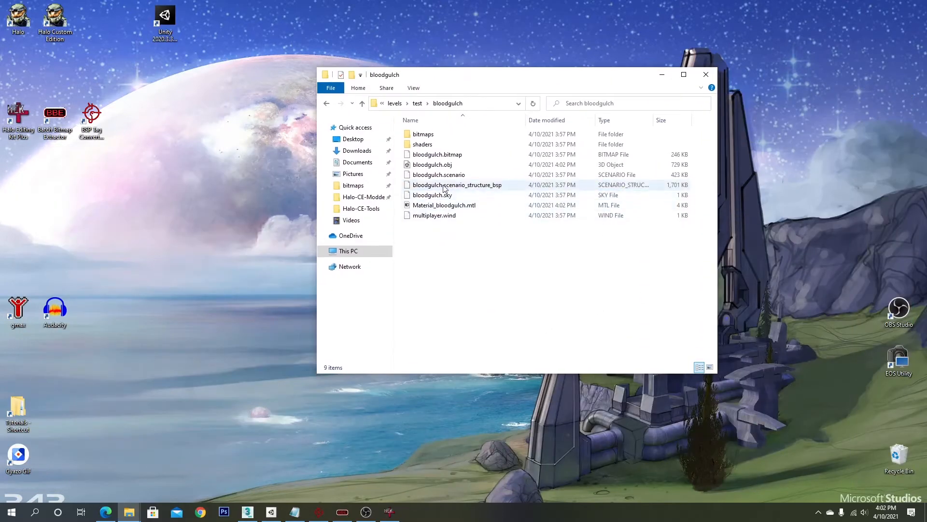
pyautogui.click(453, 169)
pyautogui.click(463, 205)
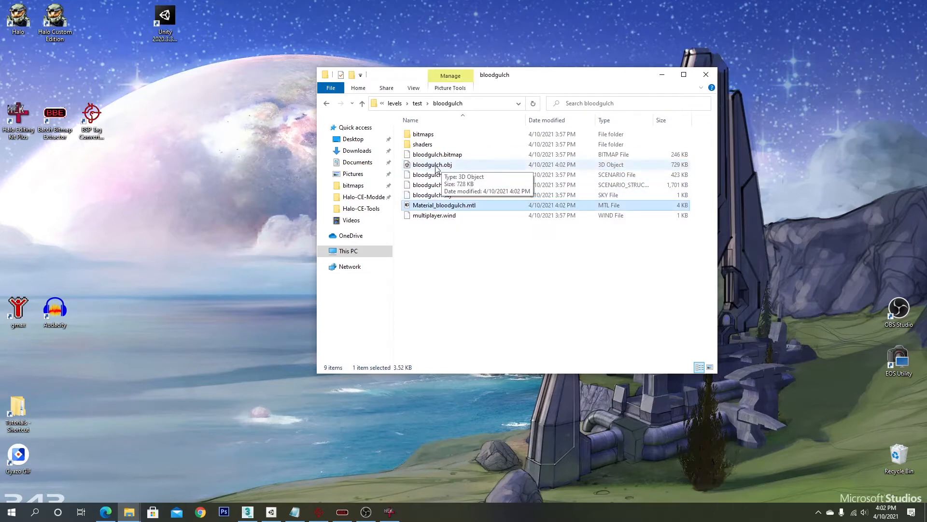
# - Open the bitmaps subfolder to review the extracted PNG textures, then return to the bloodgulch folder
pyautogui.doubleClick(425, 139)
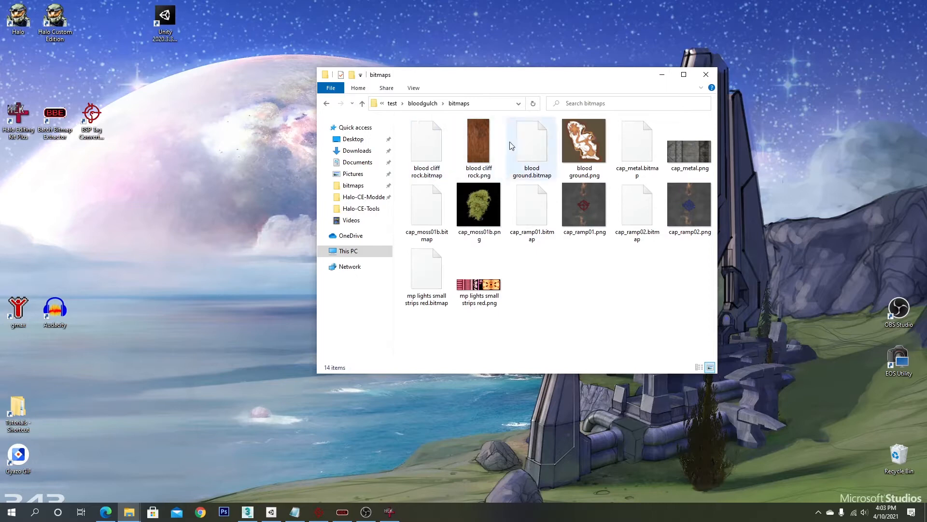
pyautogui.click(480, 145)
pyautogui.click(485, 198)
pyautogui.click(587, 206)
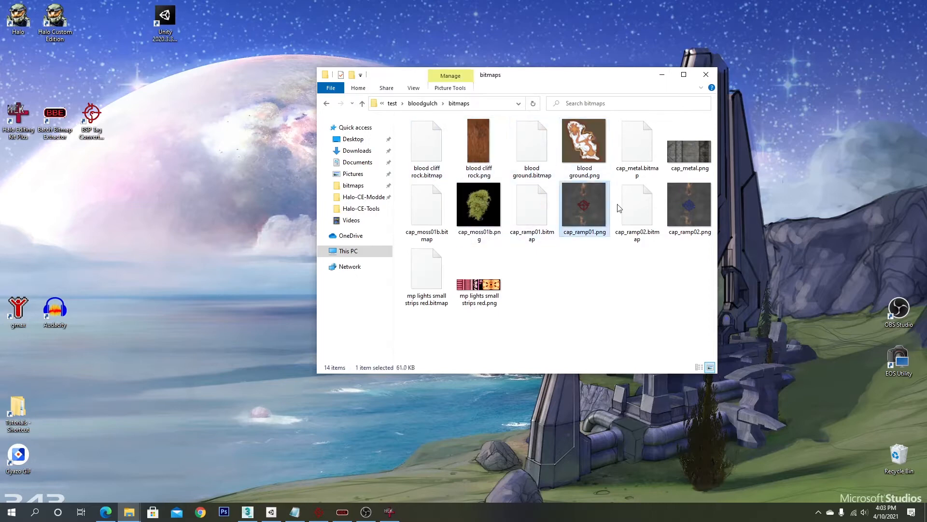
pyautogui.click(687, 205)
pyautogui.click(687, 167)
pyautogui.click(484, 284)
pyautogui.click(541, 289)
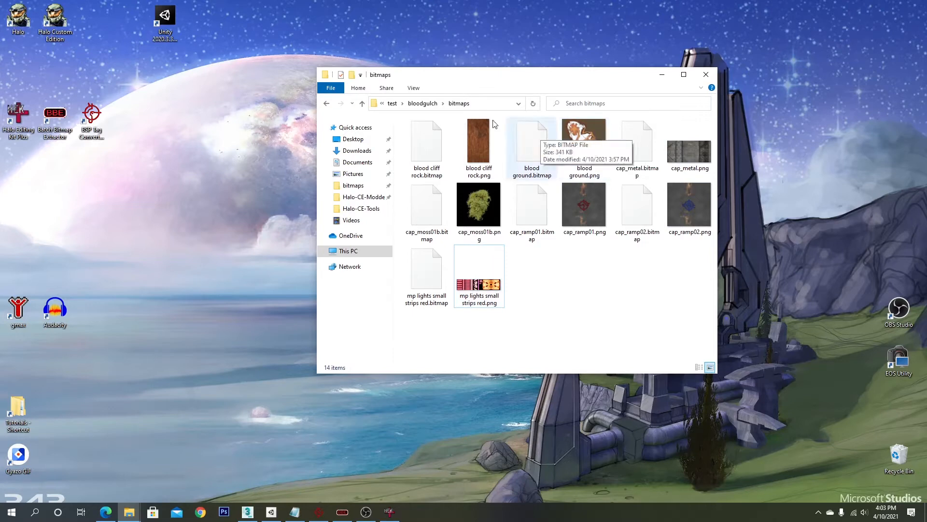
pyautogui.click(424, 103)
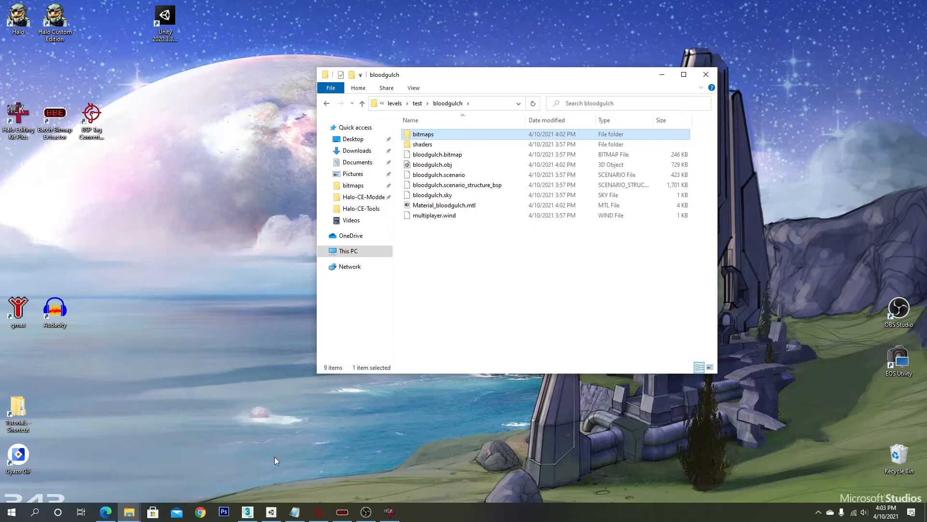
# - Switch to Unity Hub and open its Projects list
pyautogui.click(430, 165)
pyautogui.moveTo(498, 78); pyautogui.dragTo(642, 90)
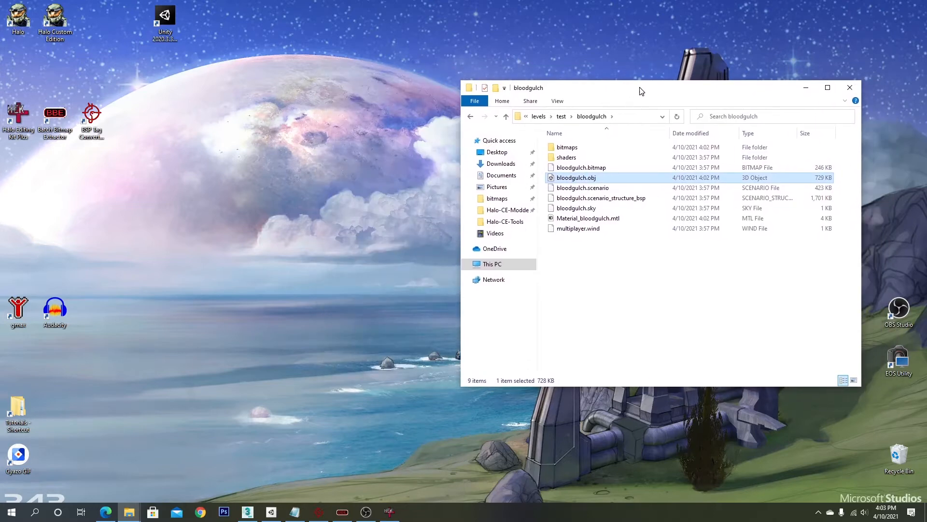
pyautogui.click(271, 511)
pyautogui.moveTo(758, 39); pyautogui.dragTo(630, 51)
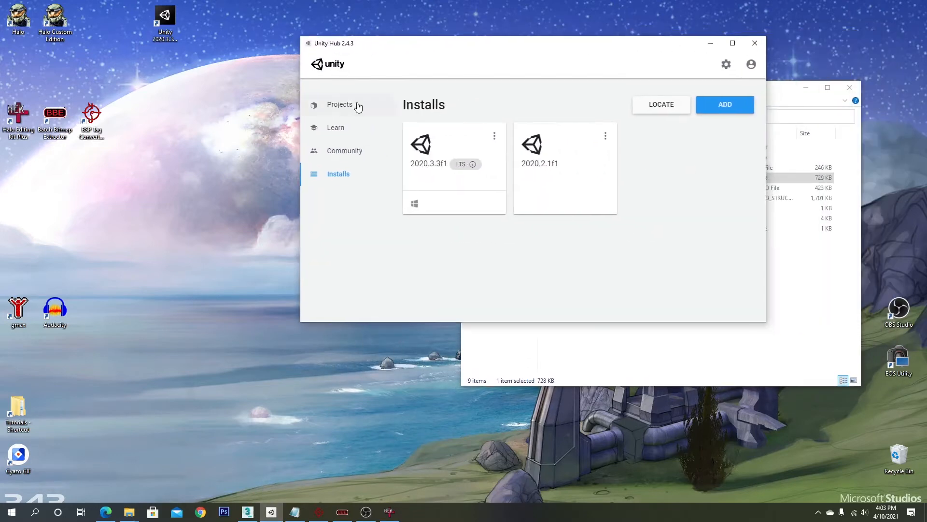
pyautogui.click(362, 107)
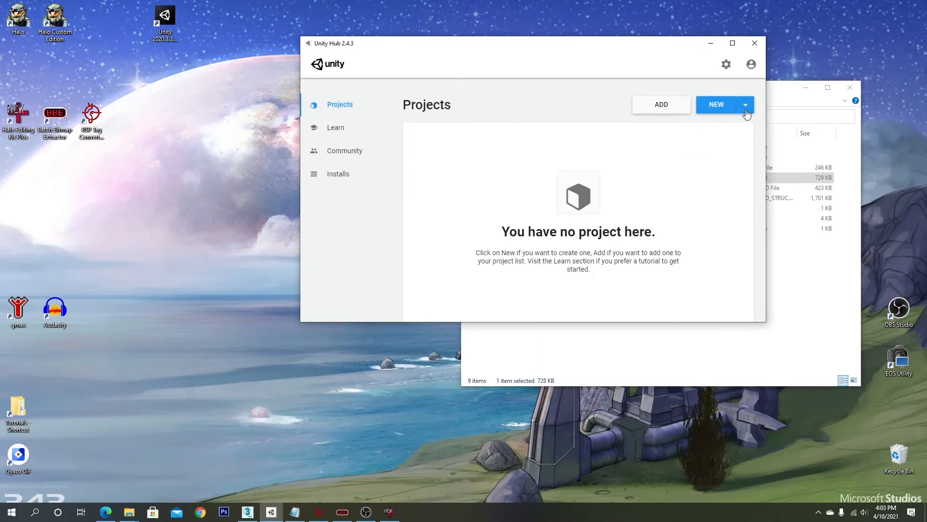
pyautogui.moveTo(648, 43); pyautogui.dragTo(379, 47)
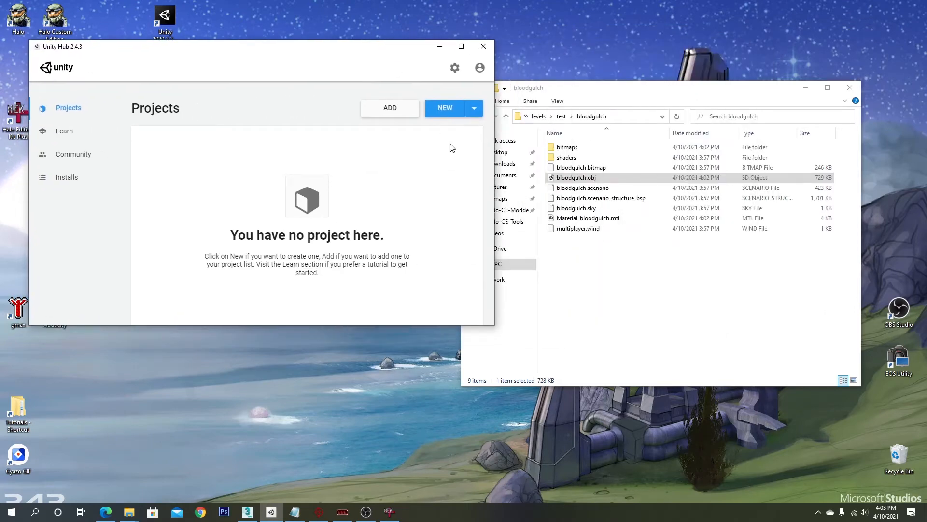
# - Start a new Universal Render Pipeline project named Project Ring of Light
pyautogui.click(452, 112)
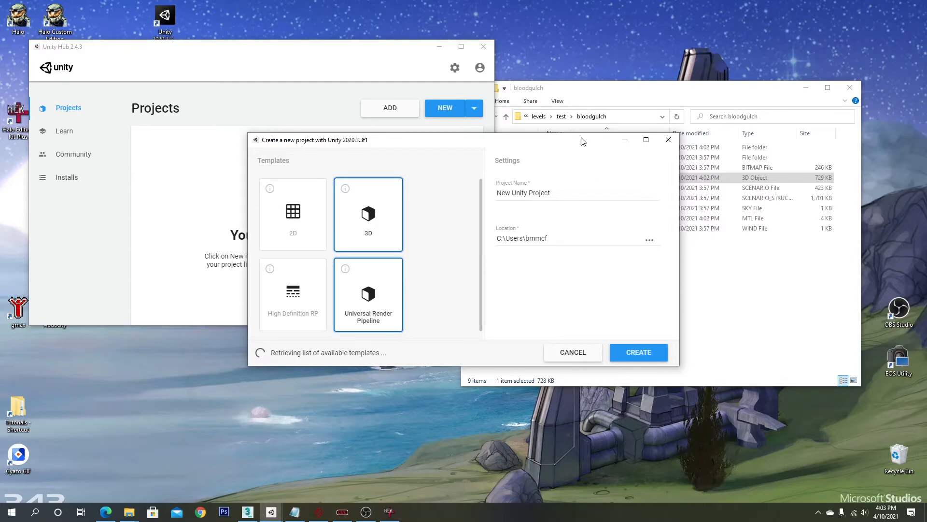
pyautogui.click(451, 42)
pyautogui.click(538, 141)
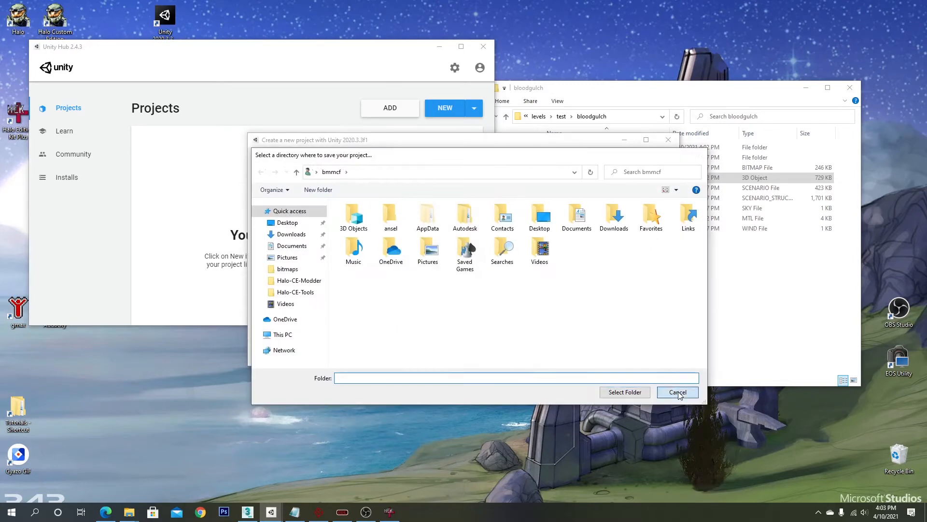
pyautogui.click(676, 391)
pyautogui.tripleClick(570, 194)
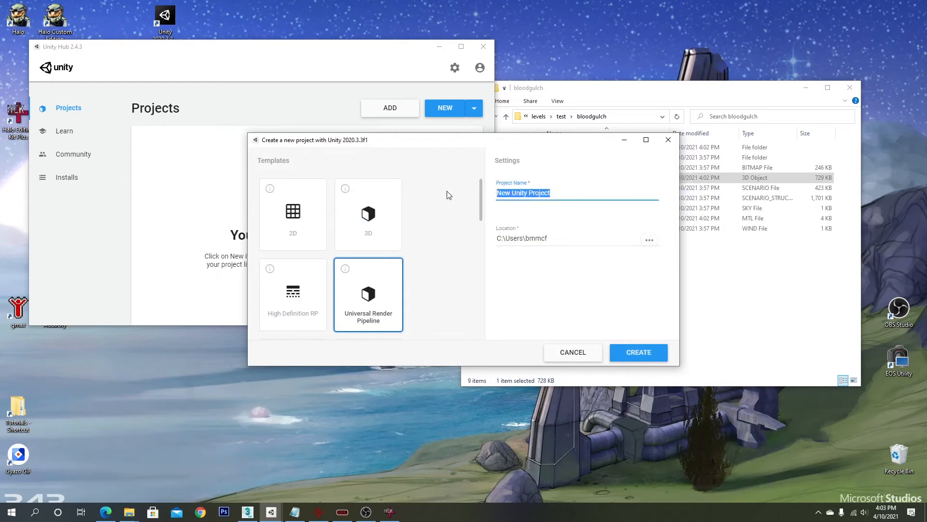
pyautogui.write('Project-R')
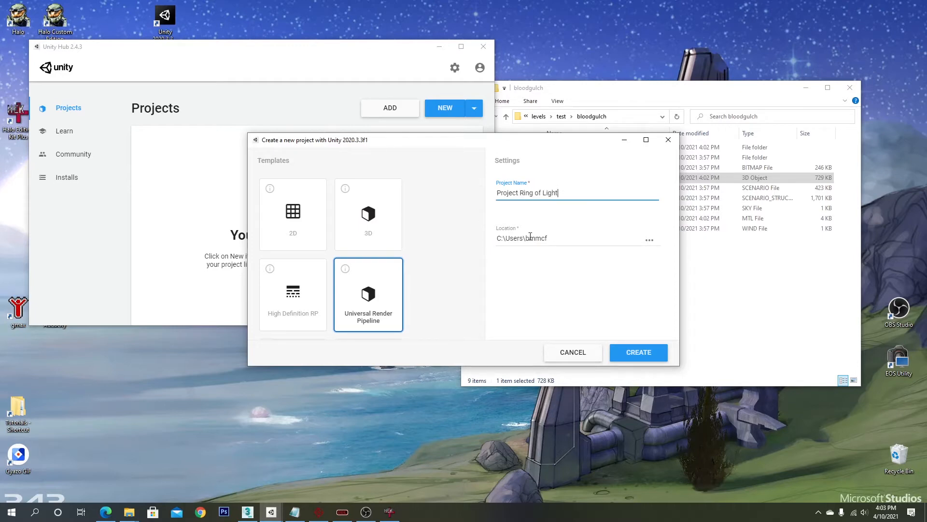
# - Set the project location to a new folder named ROL inside Documents, then create the project
pyautogui.click(649, 241)
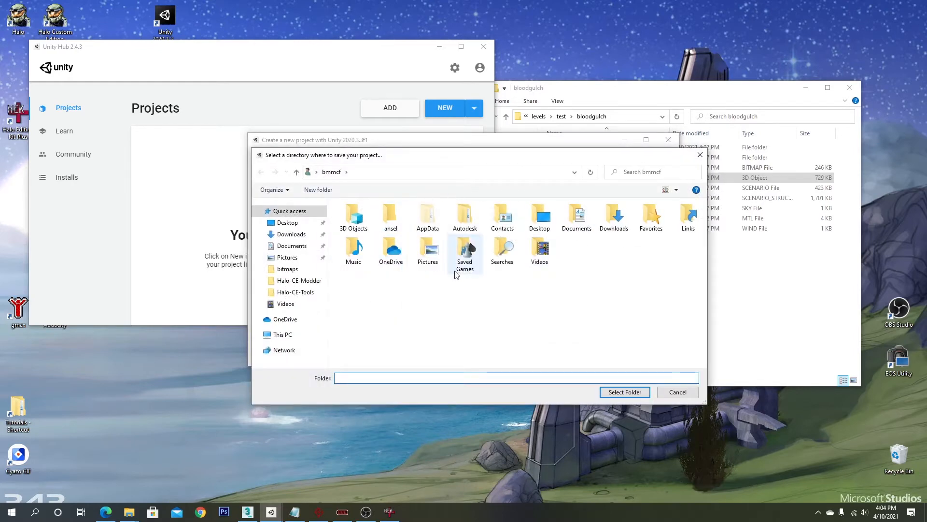
pyautogui.doubleClick(578, 218)
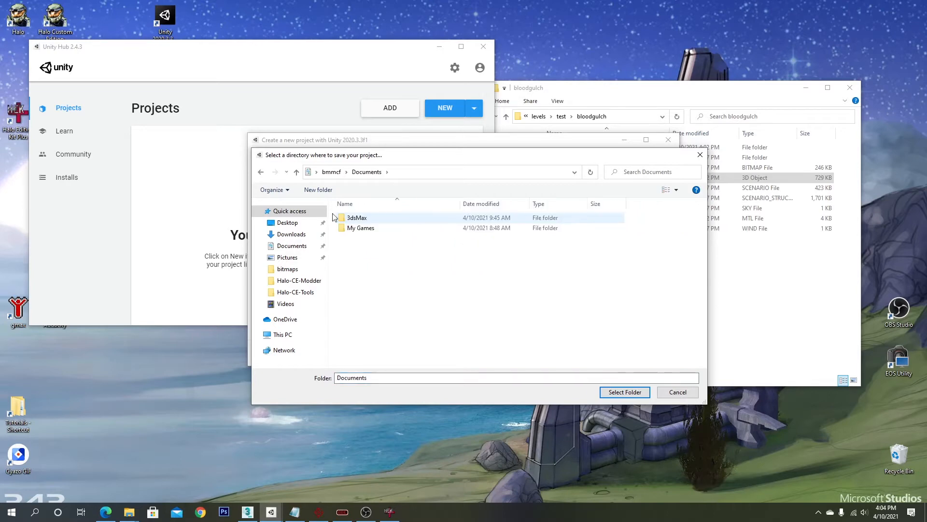
pyautogui.click(317, 189)
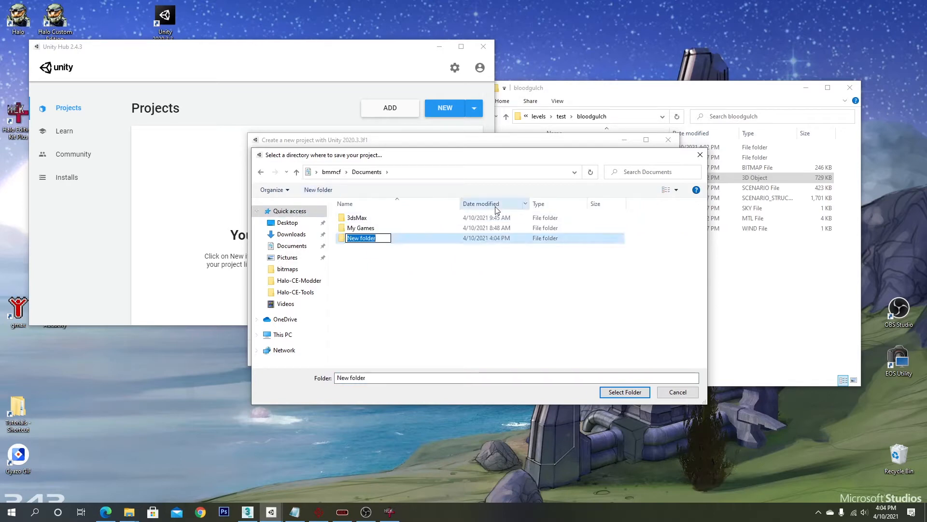
pyautogui.write('ROL')
pyautogui.press('Return')
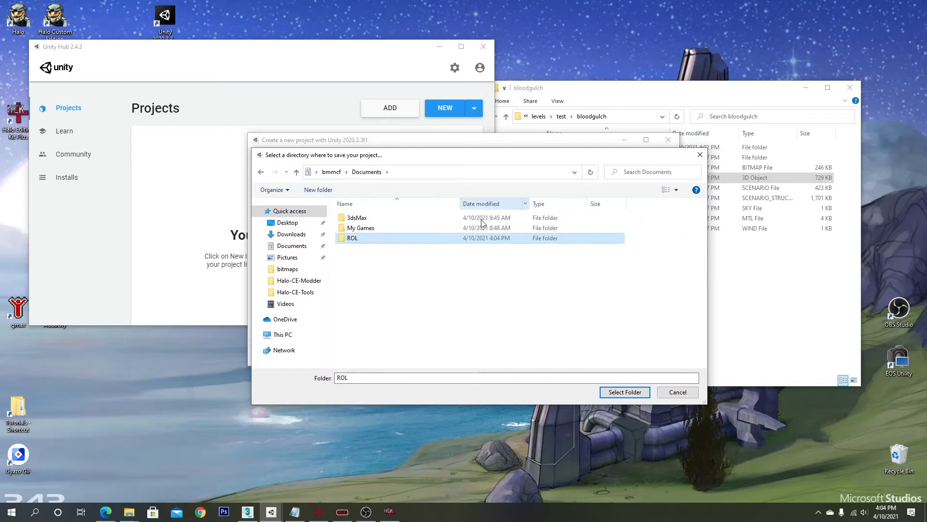
pyautogui.doubleClick(387, 242)
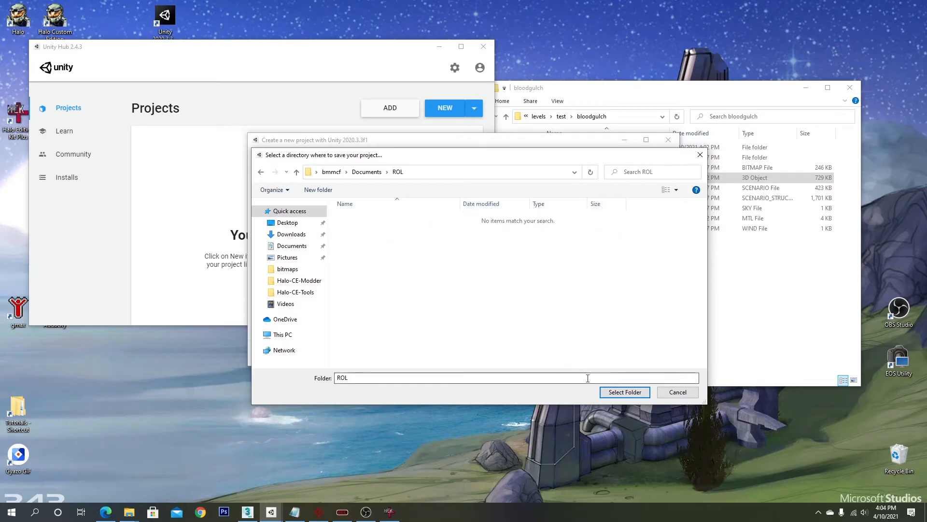
pyautogui.click(625, 392)
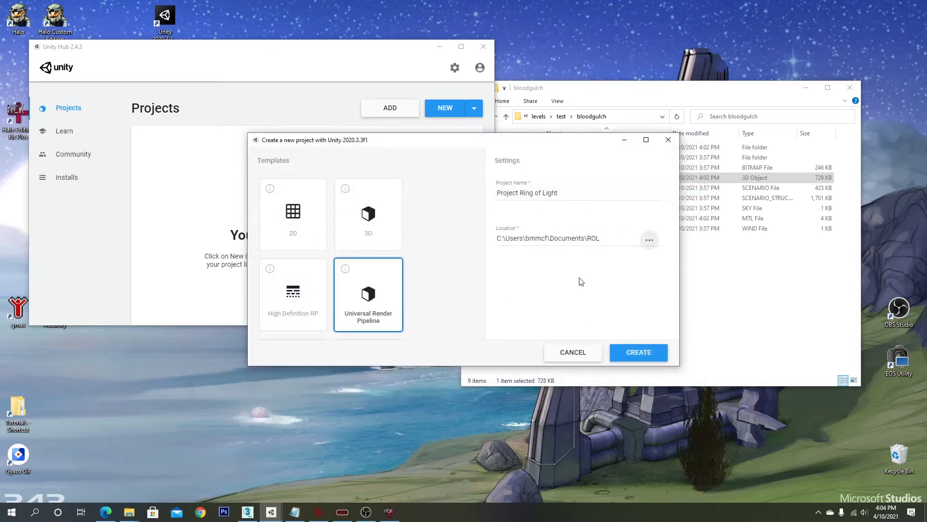
pyautogui.click(639, 353)
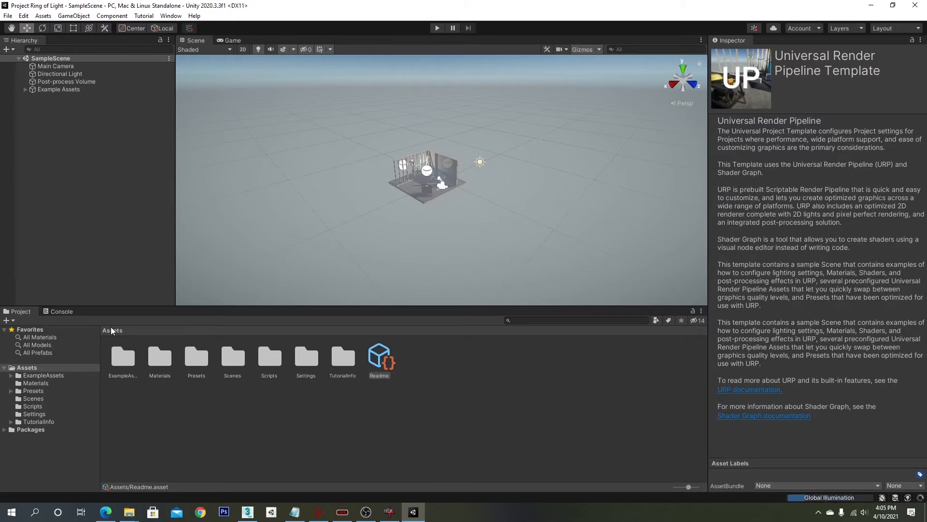
# - Create a new folder named _HCE in the Assets folder
pyautogui.click(29, 368)
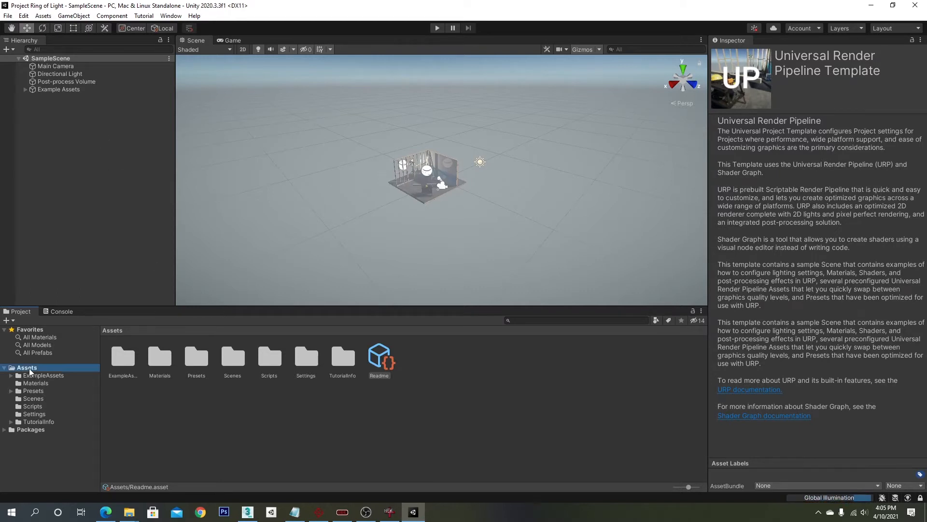
pyautogui.rightClick(207, 415)
pyautogui.moveTo(317, 161)
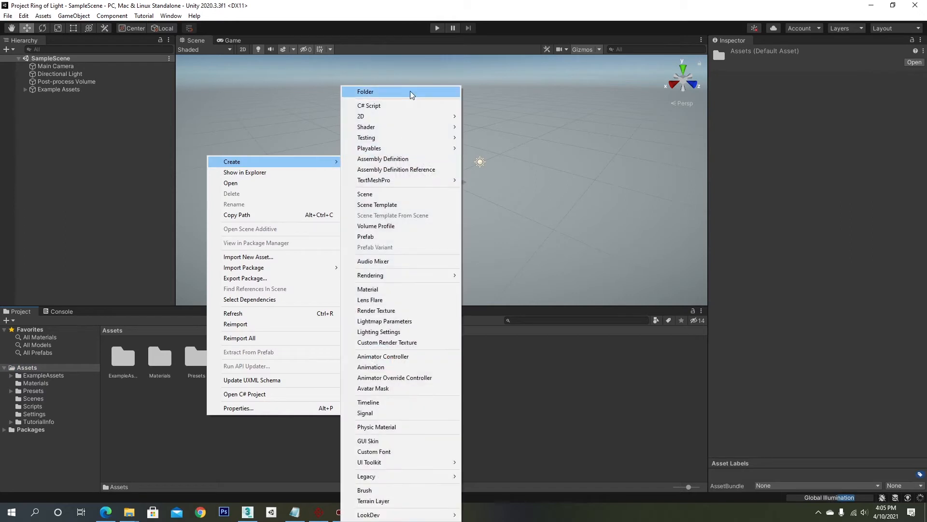
pyautogui.click(410, 91)
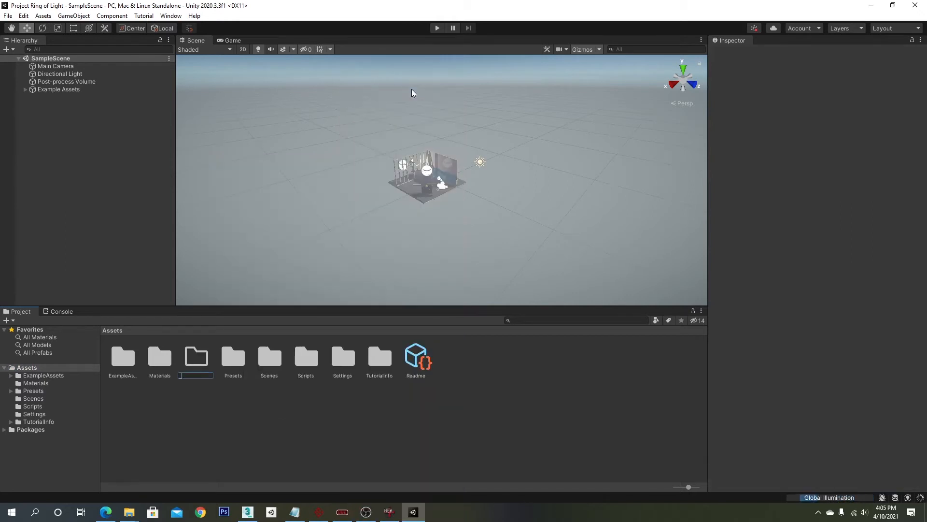
pyautogui.write('HCE')
pyautogui.press('Return')
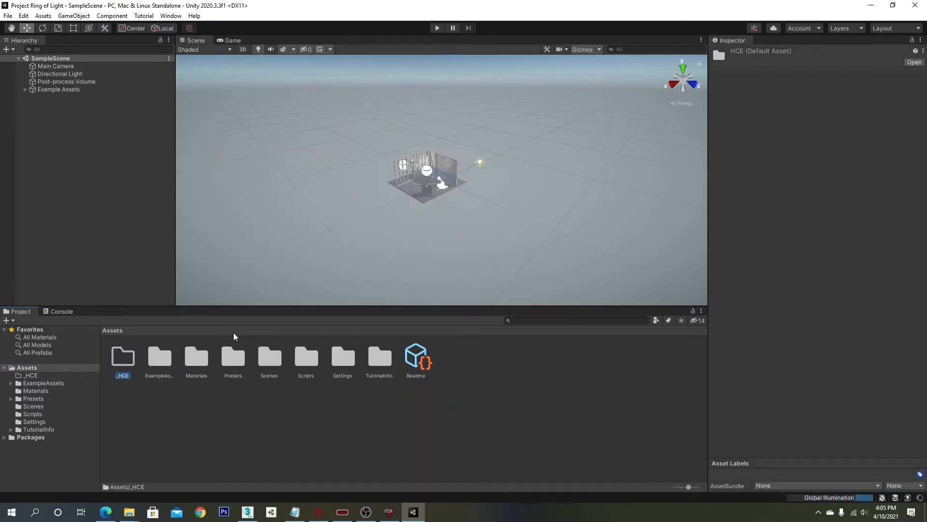
# - Inside _HCE, create a new subfolder and name it levels, correcting the misspelled name
pyautogui.doubleClick(129, 358)
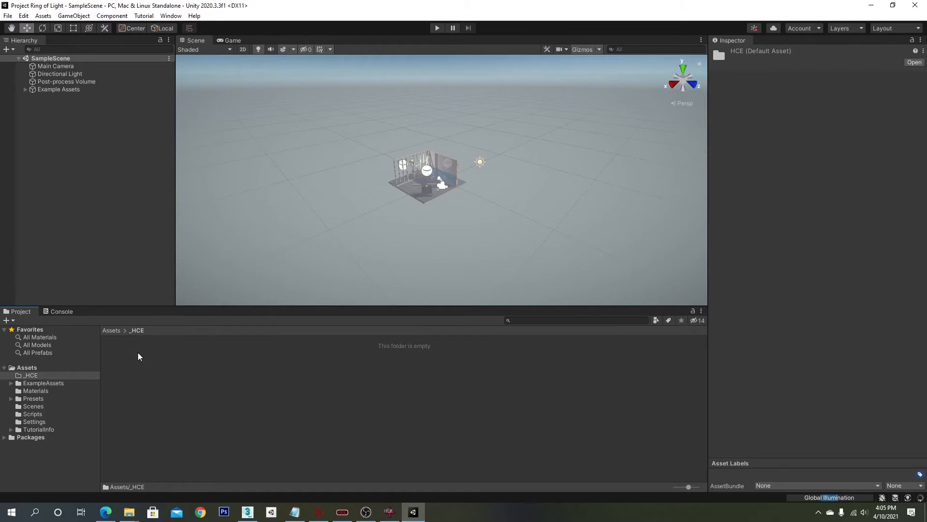
pyautogui.rightClick(182, 361)
pyautogui.moveTo(288, 105)
pyautogui.click(363, 92)
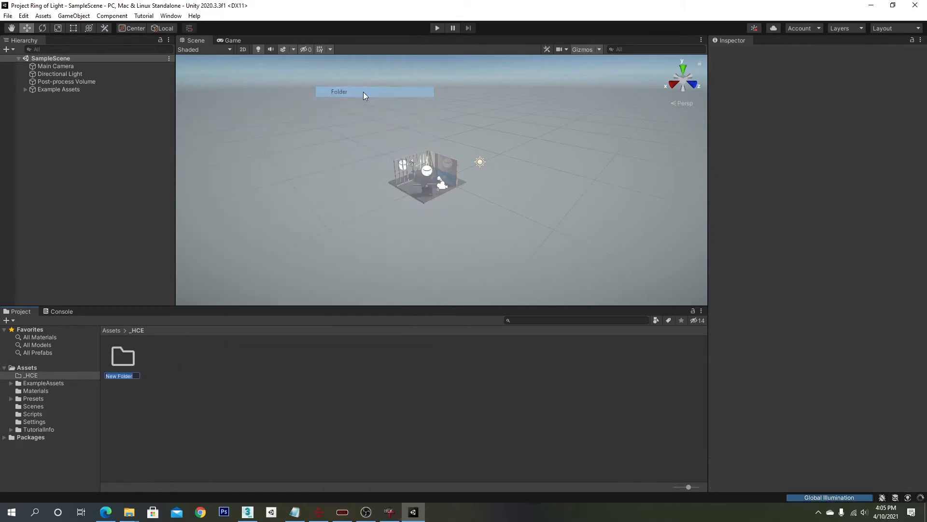
pyautogui.press('BackSpace')
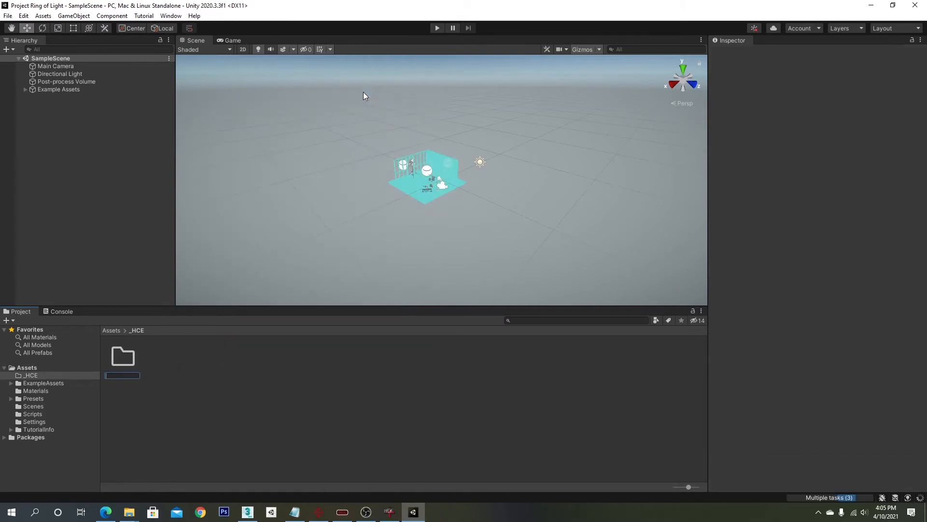
pyautogui.write('levles')
pyautogui.press('Return')
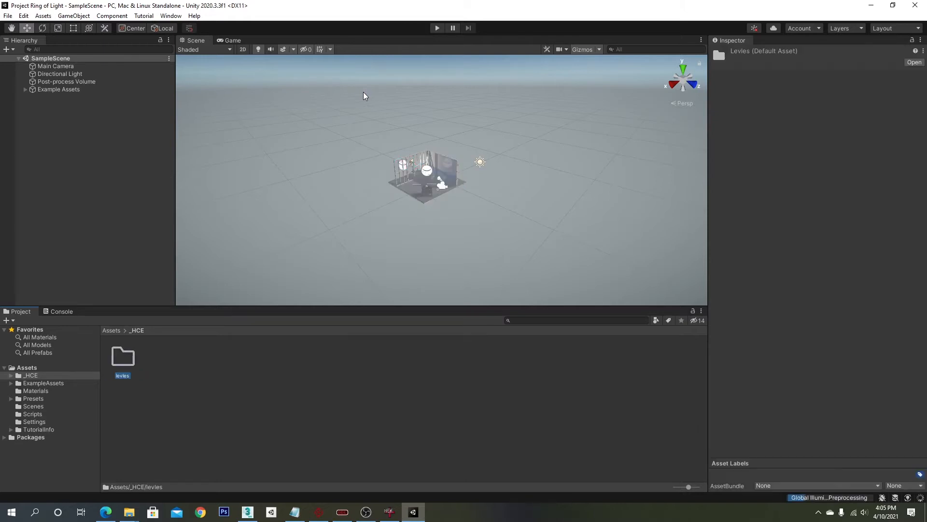
pyautogui.rightClick(130, 366)
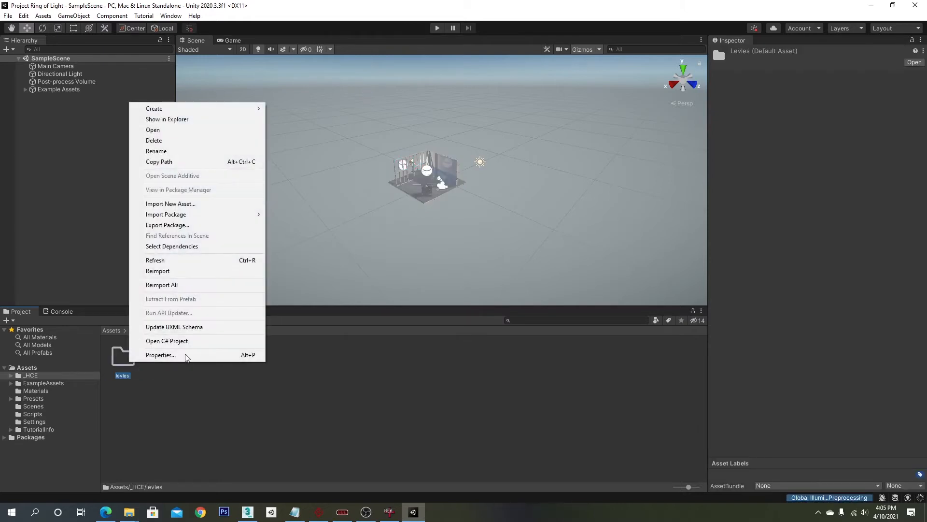
pyautogui.click(201, 153)
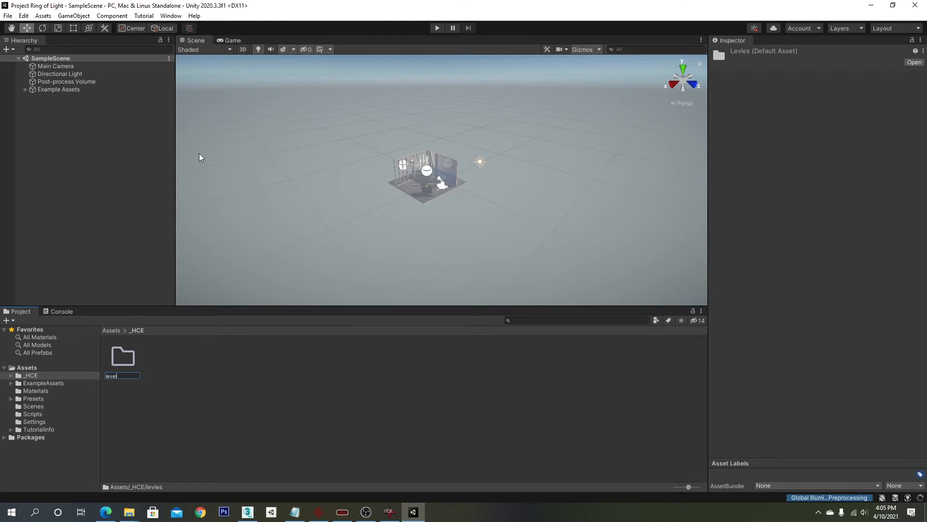
pyautogui.write('levels')
pyautogui.press('Return')
# - Inside levels, create a subfolder named bloodgulch and open it
pyautogui.doubleClick(131, 364)
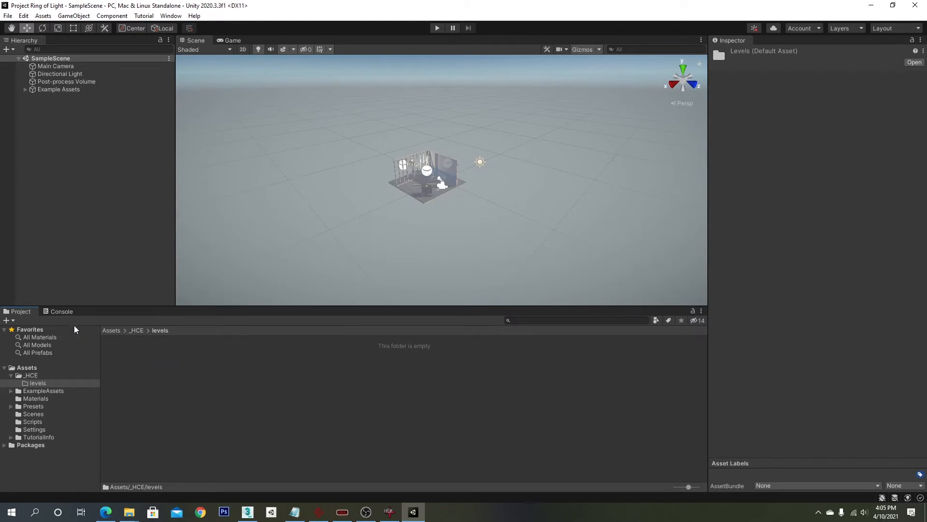
pyautogui.rightClick(190, 377)
pyautogui.moveTo(314, 121)
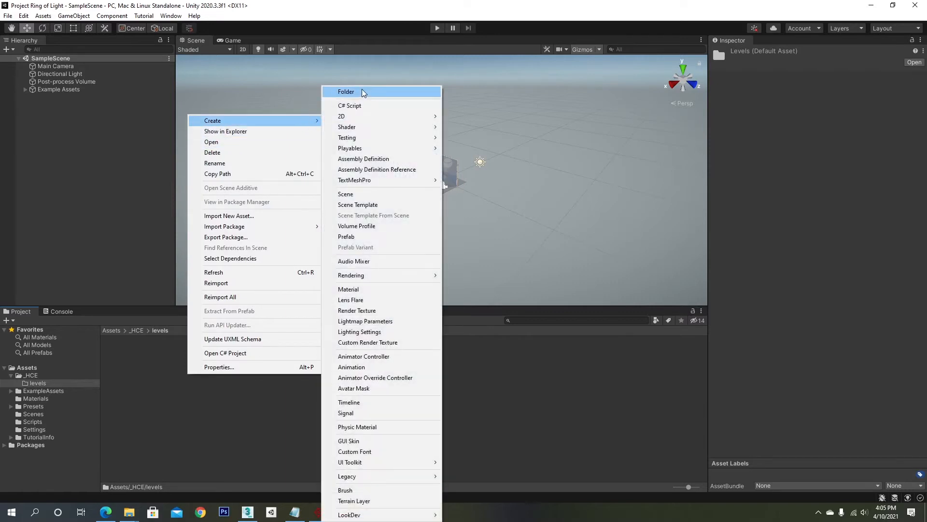
pyautogui.click(364, 92)
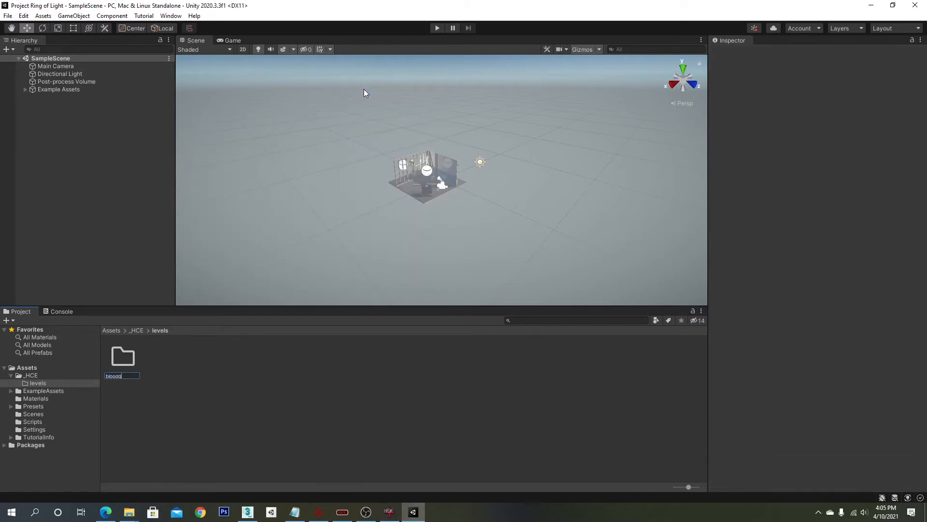
pyautogui.write('bloodgulch')
pyautogui.press('Return')
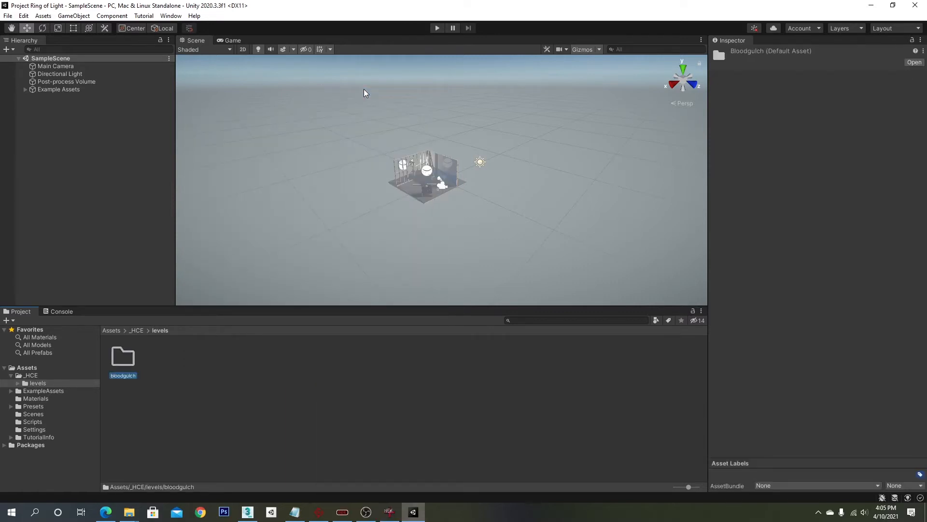
pyautogui.doubleClick(116, 363)
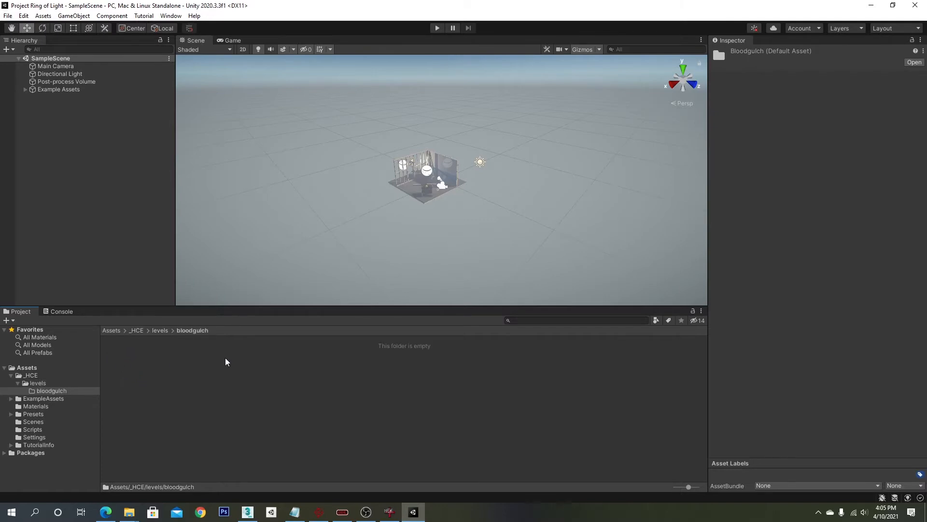
# - Import bloodgulch.obj and Material_bloodgulch.mtl from the ripped levels\test\bloodgulch folder into the project's bloodgulch folder
pyautogui.hotkey('alt', 'Tab')
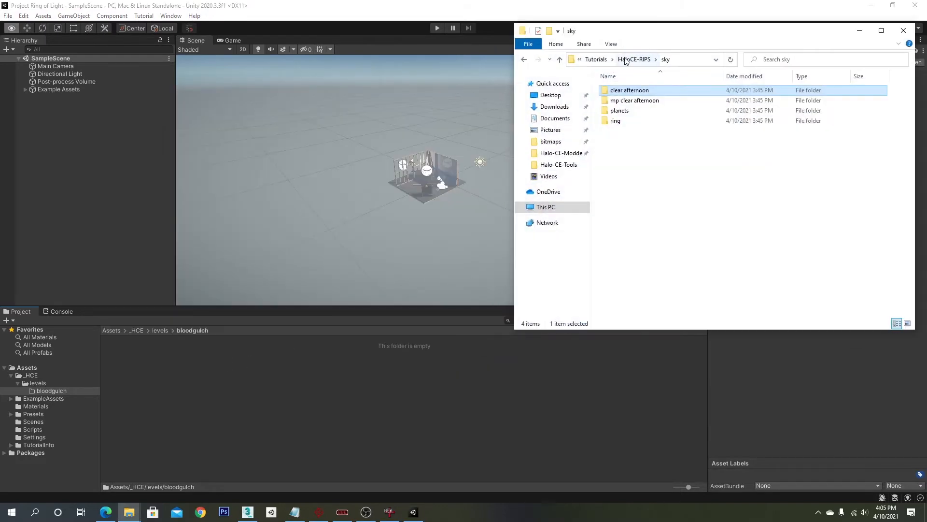
pyautogui.click(625, 60)
pyautogui.doubleClick(618, 140)
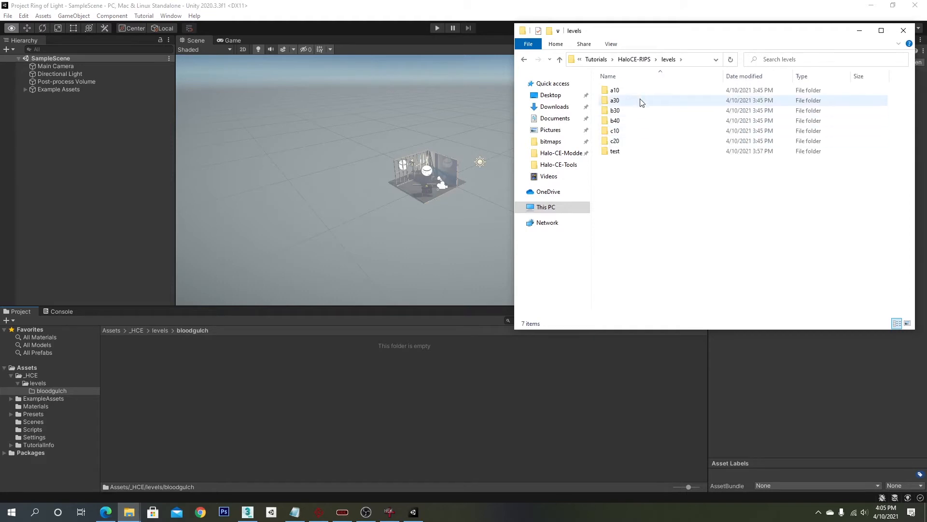
pyautogui.doubleClick(615, 151)
pyautogui.doubleClick(633, 102)
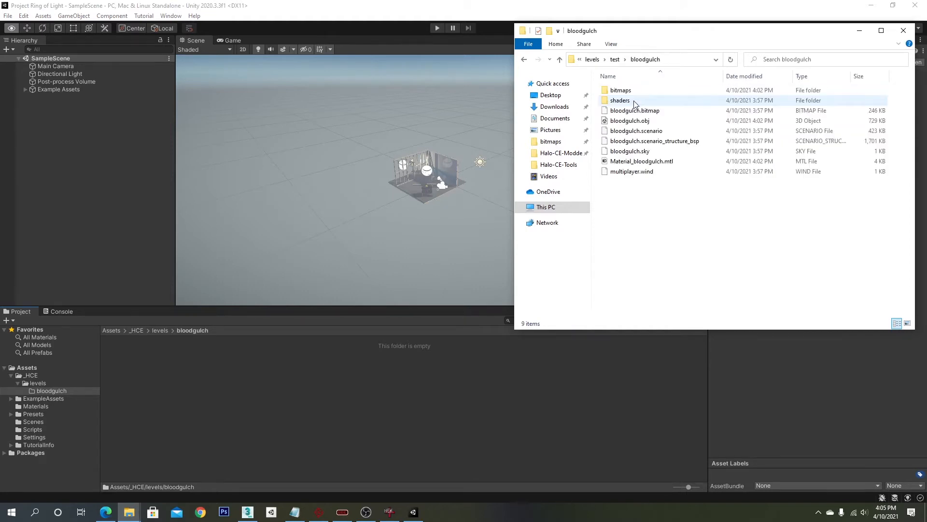
pyautogui.click(629, 121)
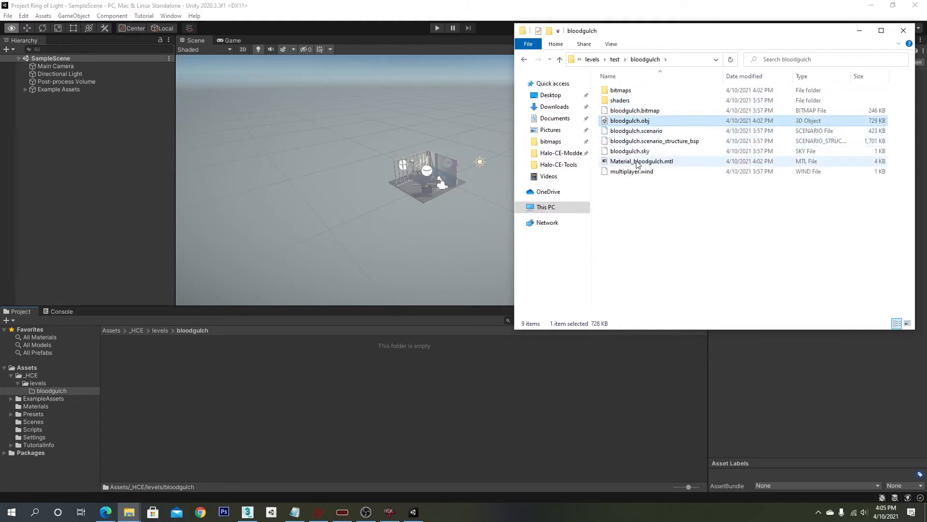
pyautogui.keyDown('ctrl'); pyautogui.click(638, 161); pyautogui.keyUp('ctrl')
pyautogui.moveTo(637, 161); pyautogui.dragTo(288, 371)
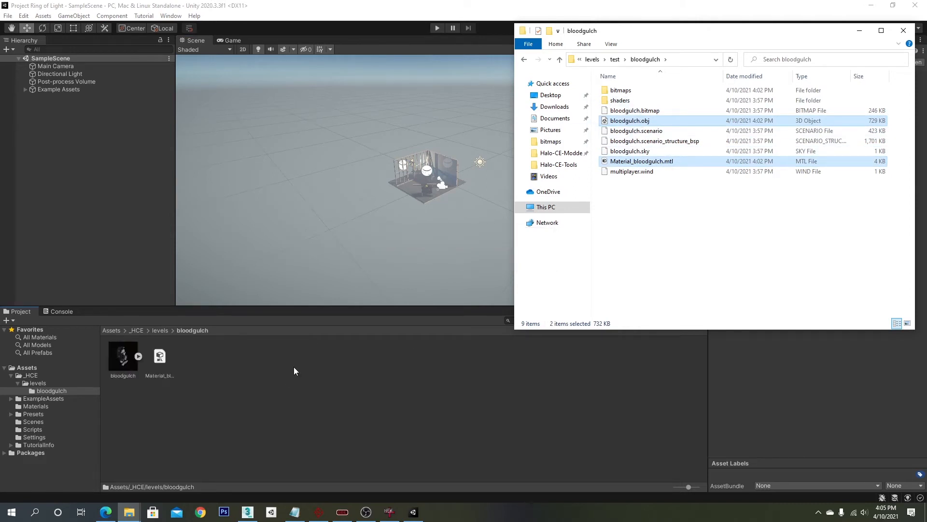
# - Create a new scene named Level-Test in the Scenes folder and open it
pyautogui.click(203, 311)
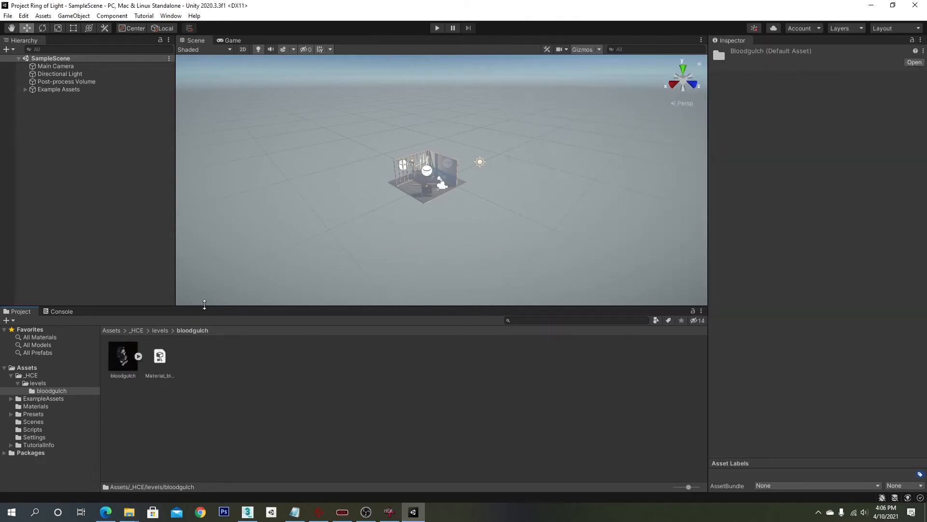
pyautogui.click(33, 376)
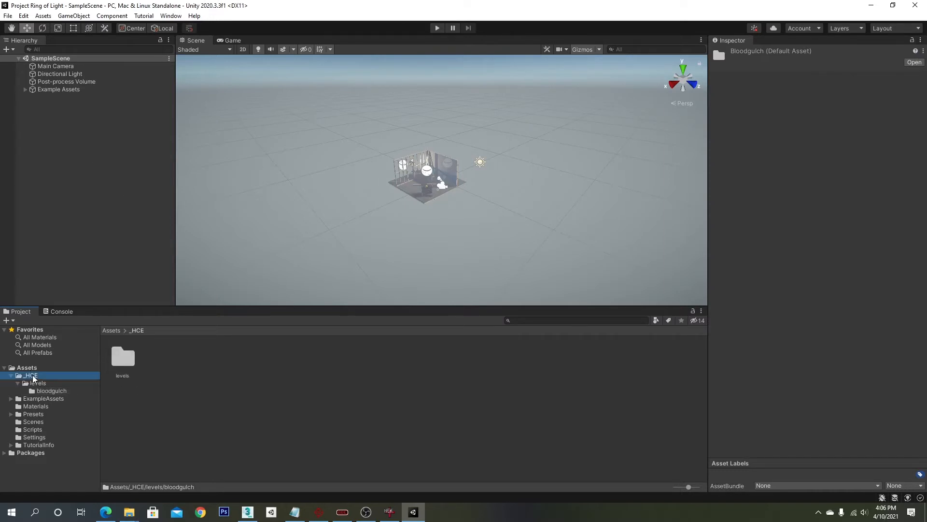
pyautogui.click(32, 423)
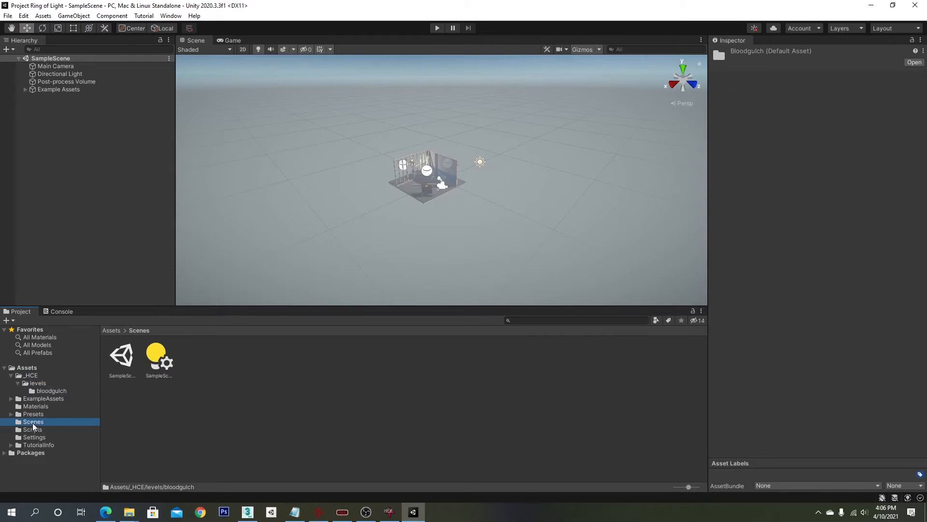
pyautogui.rightClick(189, 411)
pyautogui.moveTo(310, 154)
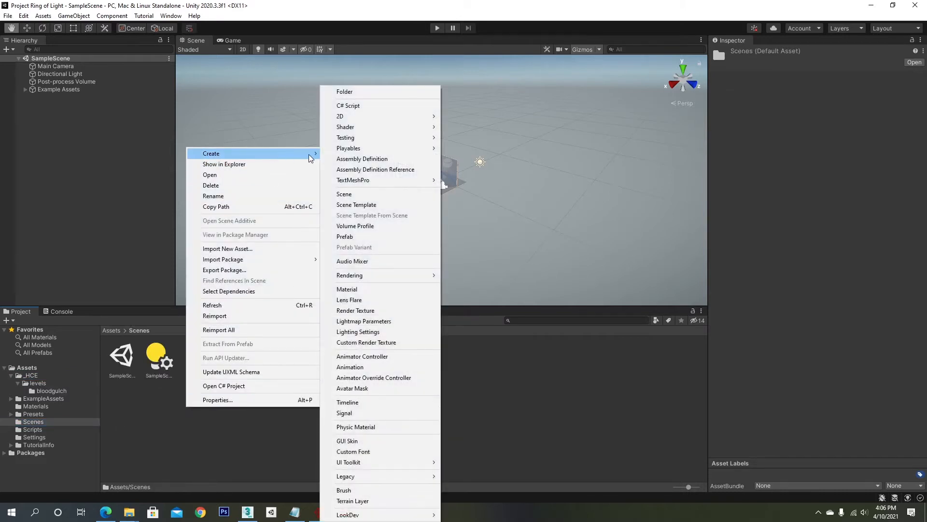
pyautogui.click(373, 195)
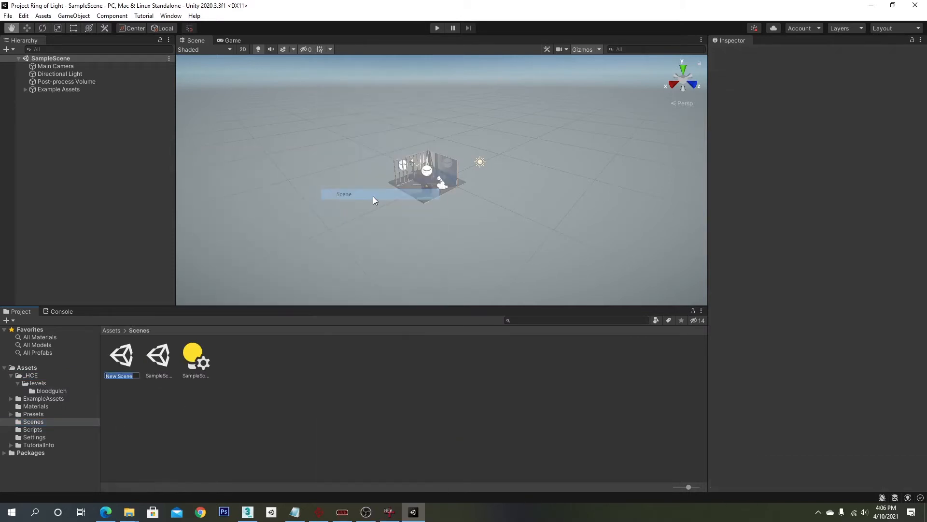
pyautogui.write('Level-Tes')
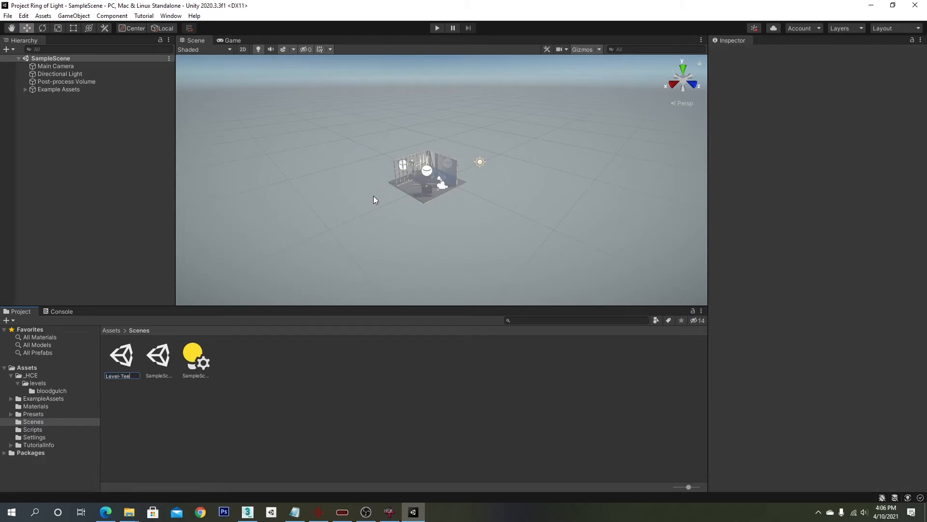
pyautogui.write('t')
pyautogui.press('Return')
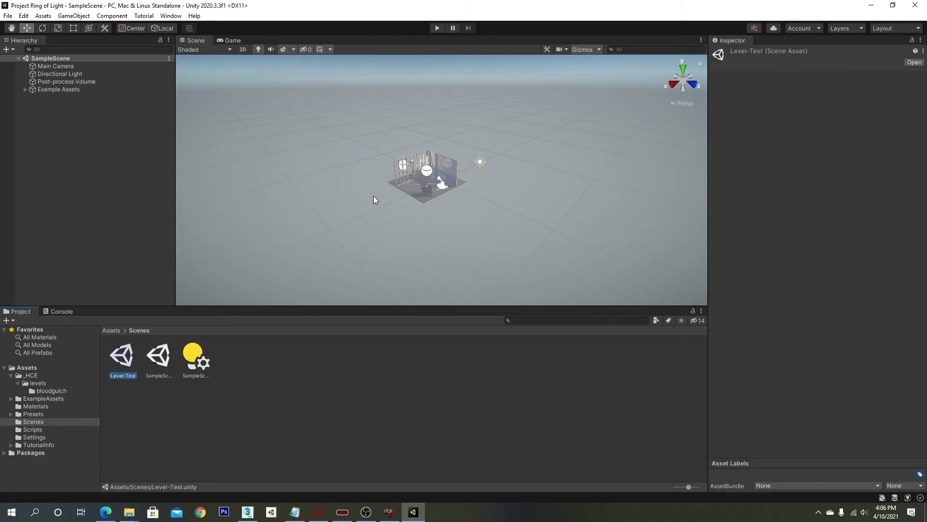
pyautogui.doubleClick(122, 356)
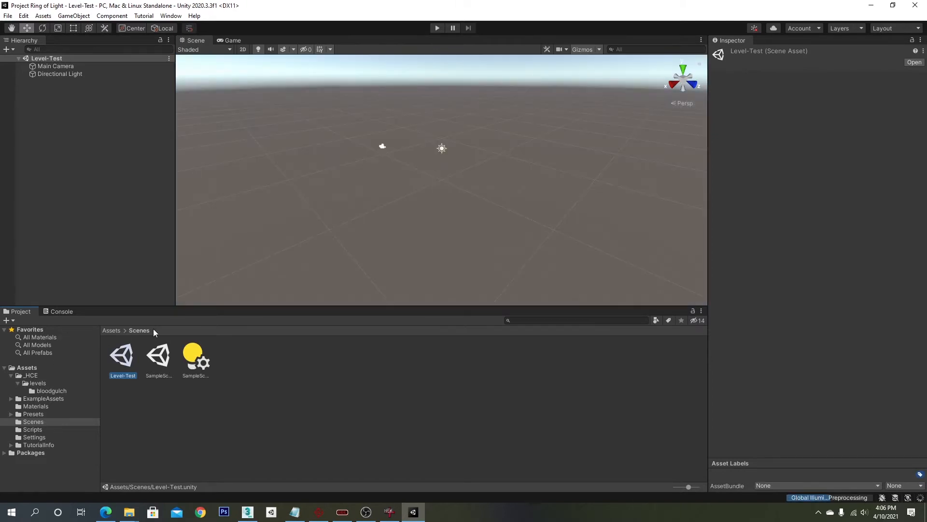
# - Place the bloodgulch model from the bloodgulch folder into the Level-Test scene and frame it
pyautogui.click(43, 391)
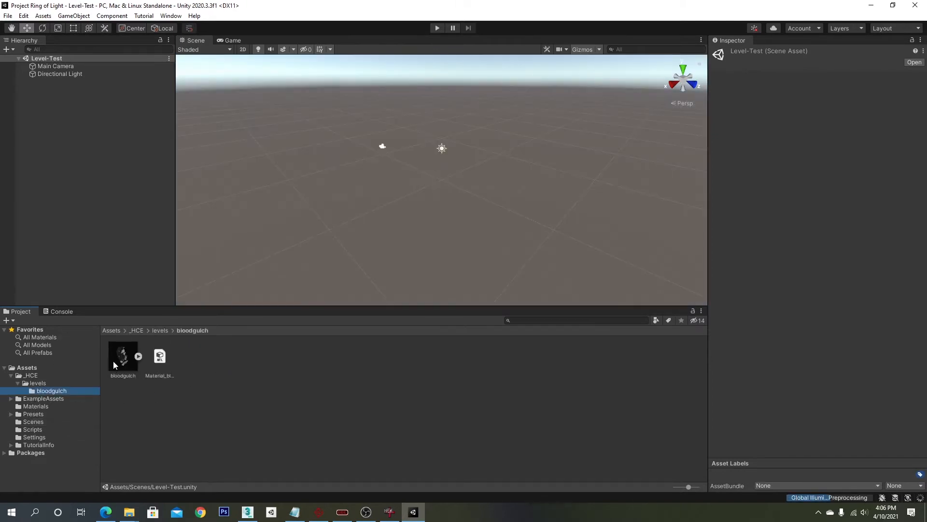
pyautogui.moveTo(113, 360); pyautogui.dragTo(109, 193)
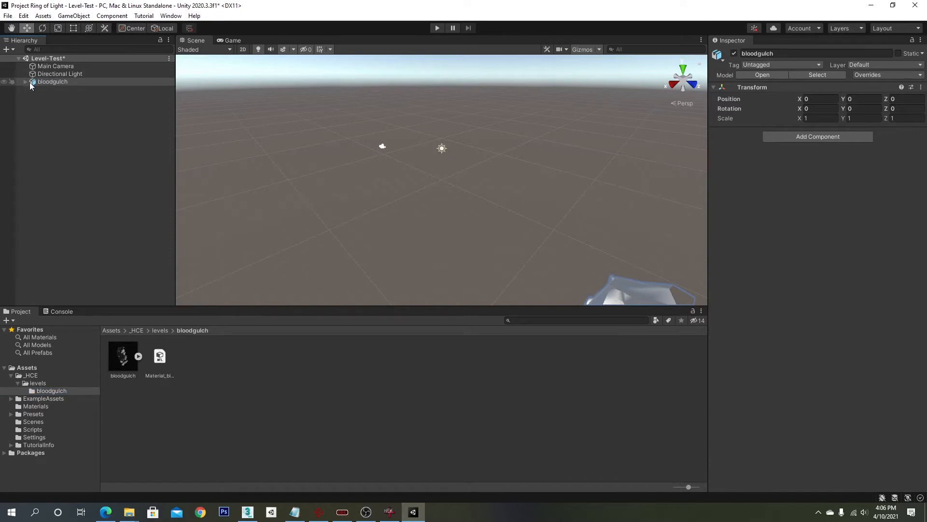
pyautogui.press('f')
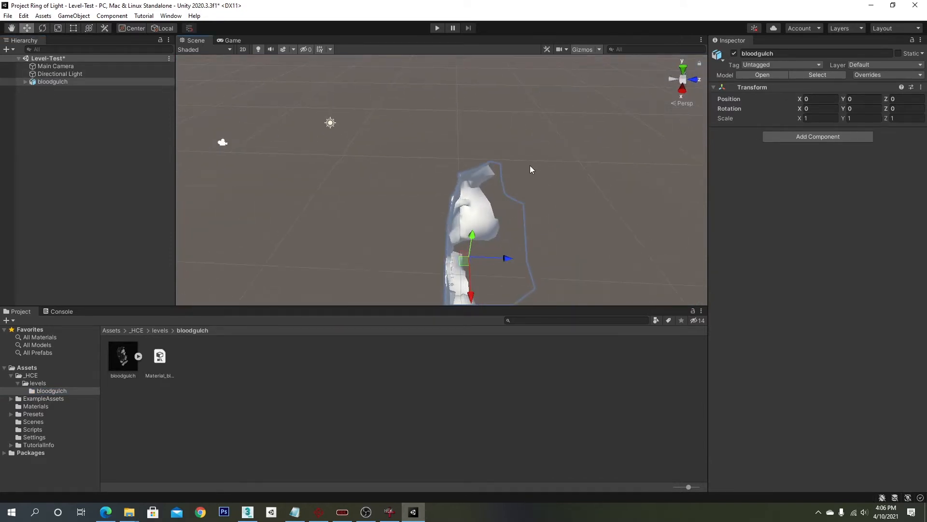
# - Set the bloodgulch object's X rotation to -90 so the level lies flat
pyautogui.keyDown('alt'); pyautogui.moveTo(529, 173); pyautogui.dragTo(423, 194); pyautogui.keyUp('alt')
pyautogui.moveTo(423, 195); pyautogui.dragTo(415, 223, button='middle')
pyautogui.scroll(-4, 450, 231)
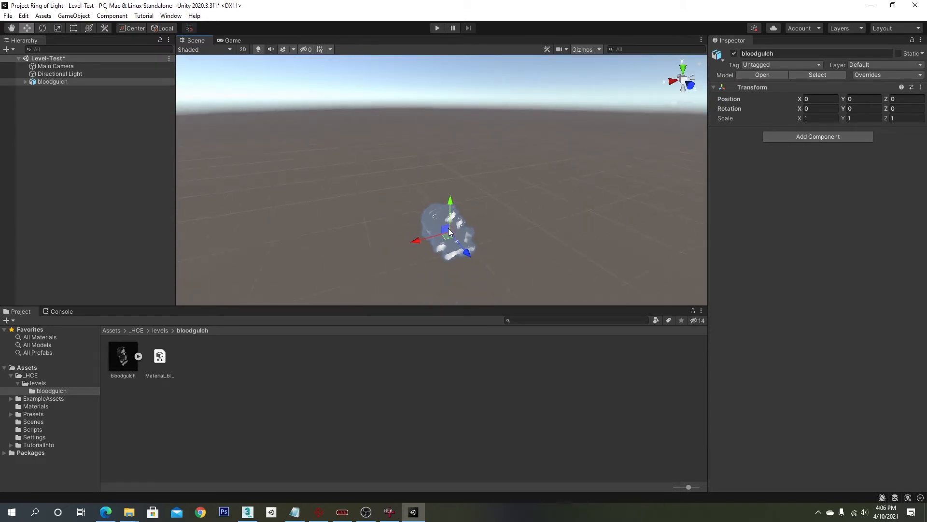
pyautogui.scroll(6, 450, 231)
pyautogui.click(865, 109)
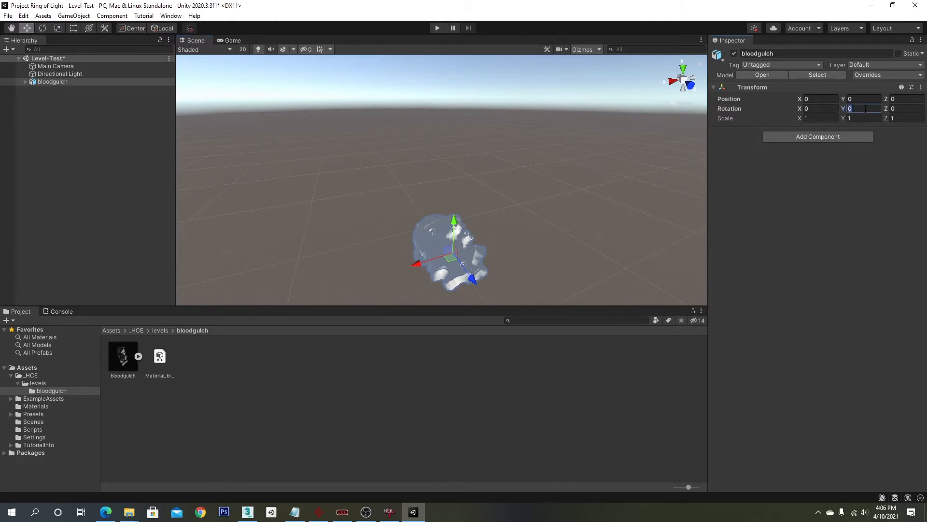
pyautogui.write('90')
pyautogui.press('BackSpace')
pyautogui.press('BackSpace')
pyautogui.moveTo(603, 179); pyautogui.dragTo(645, 188, button='right')
pyautogui.moveTo(537, 194); pyautogui.dragTo(558, 202, button='middle')
pyautogui.click(821, 108)
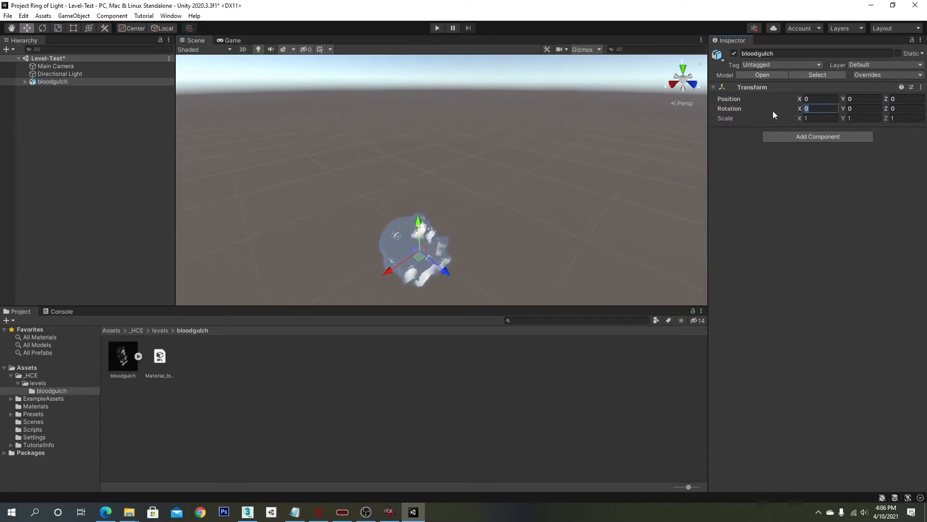
pyautogui.write('90')
pyautogui.press('Home')
pyautogui.write('-')
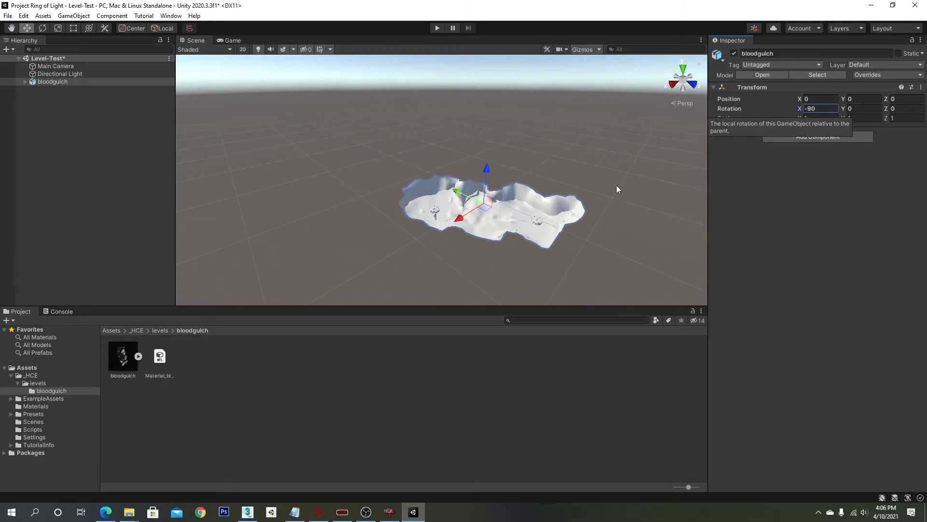
# - Scale the bloodgulch object to 100 on all three axes
pyautogui.click(831, 118)
pyautogui.write('100')
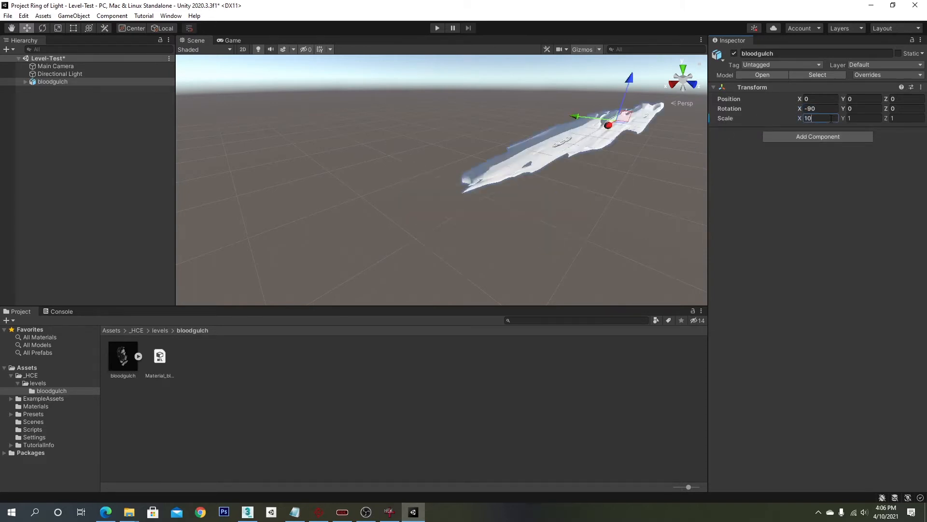
pyautogui.write('100')
pyautogui.press('Tab')
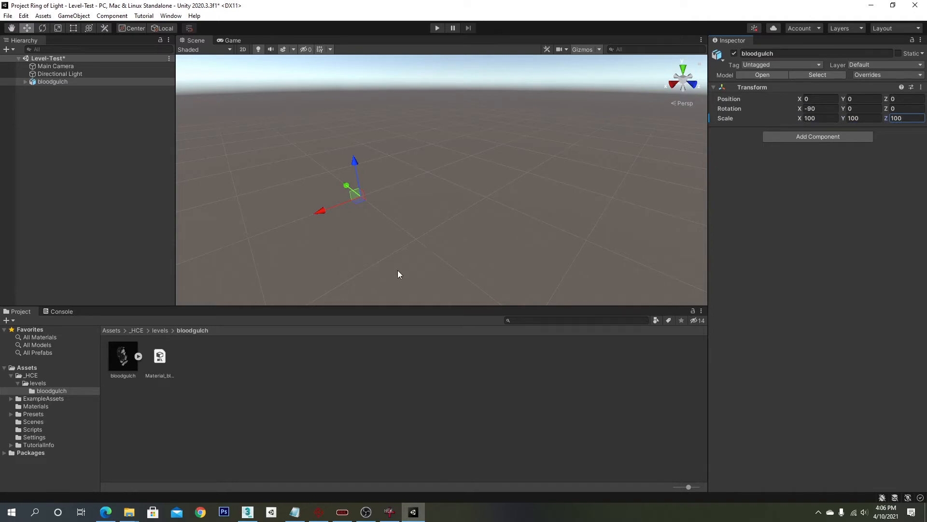
# - Set the bloodgulch object's scale to 1 on X and 10 on Y and Z
pyautogui.keyDown('alt'); pyautogui.moveTo(408, 265); pyautogui.dragTo(463, 207, button='right'); pyautogui.keyUp('alt')
pyautogui.scroll(-15, 465, 184)
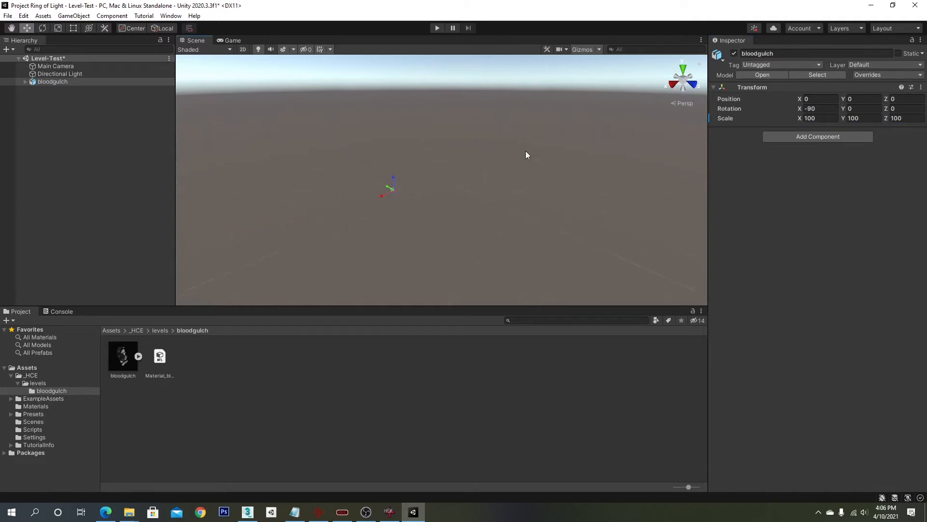
pyautogui.press('f')
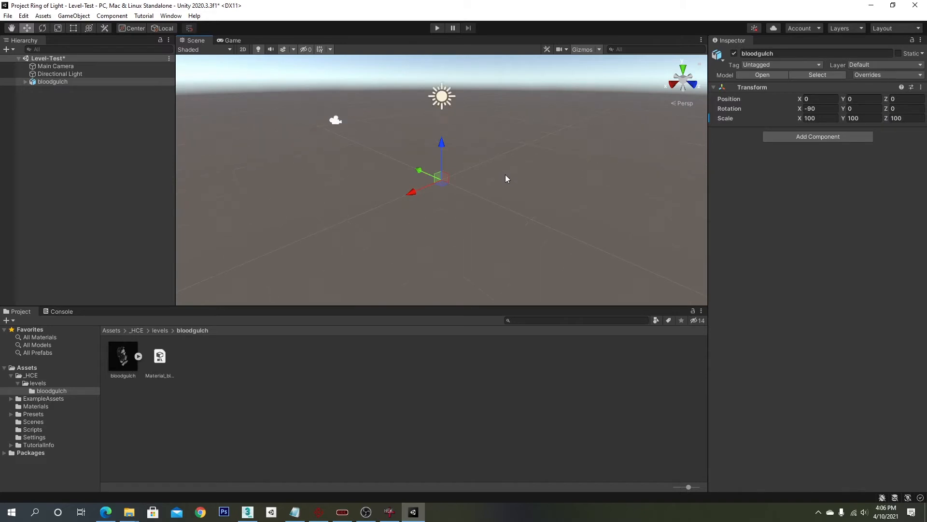
pyautogui.keyDown('alt'); pyautogui.moveTo(505, 179); pyautogui.dragTo(382, 197); pyautogui.keyUp('alt')
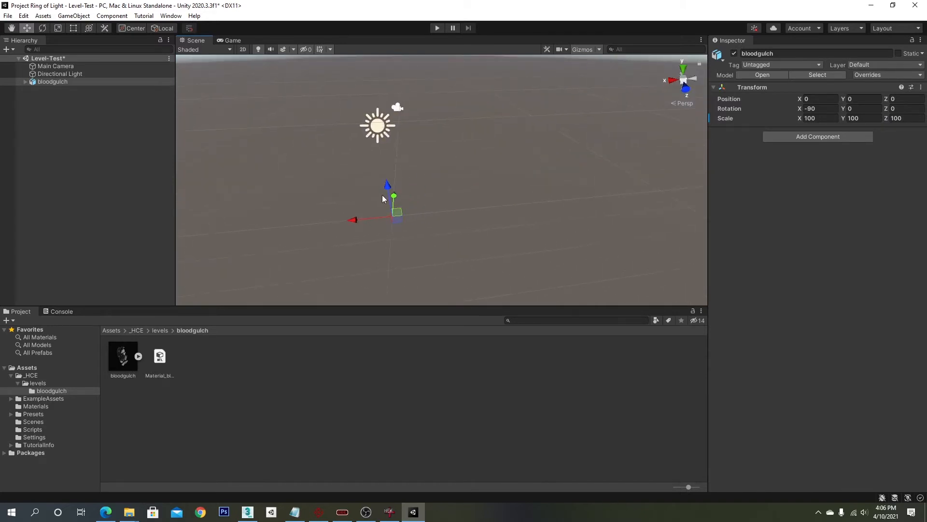
pyautogui.press('f')
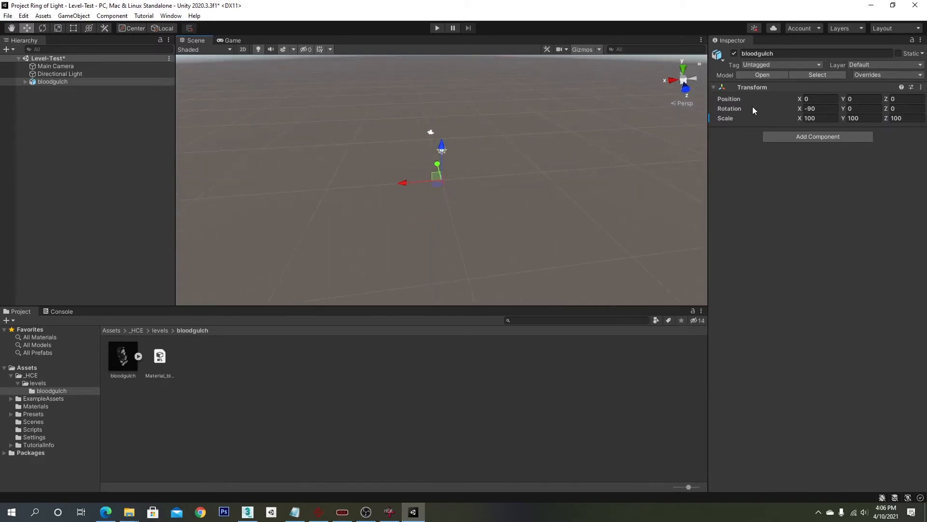
pyautogui.click(824, 118)
pyautogui.press('BackSpace')
pyautogui.press('BackSpace')
pyautogui.press('Tab')
pyautogui.press('Tab')
pyautogui.write('10')
# - Search the scene view for the rescaled bloodgulch model
pyautogui.click(85, 85)
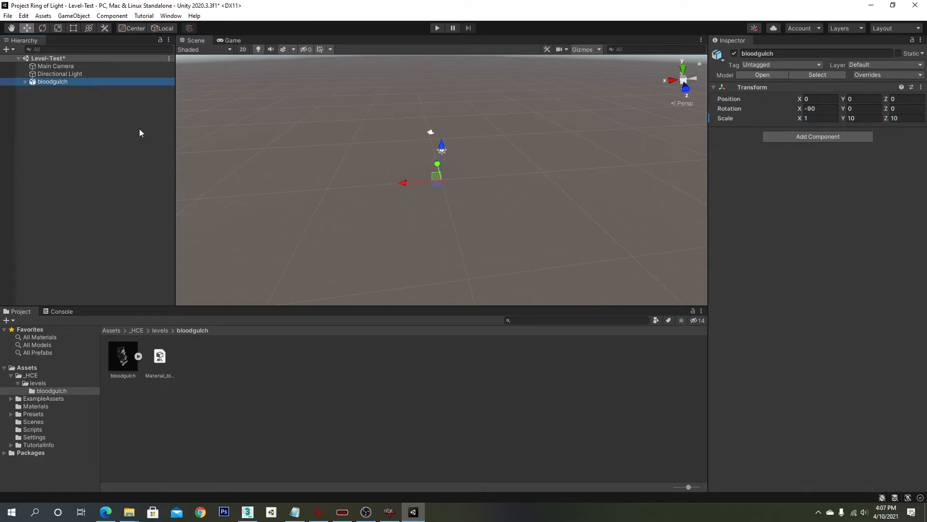
pyautogui.moveTo(355, 197); pyautogui.dragTo(476, 184, button='right')
pyautogui.moveTo(477, 184); pyautogui.dragTo(569, 163, button='middle')
pyautogui.press('f')
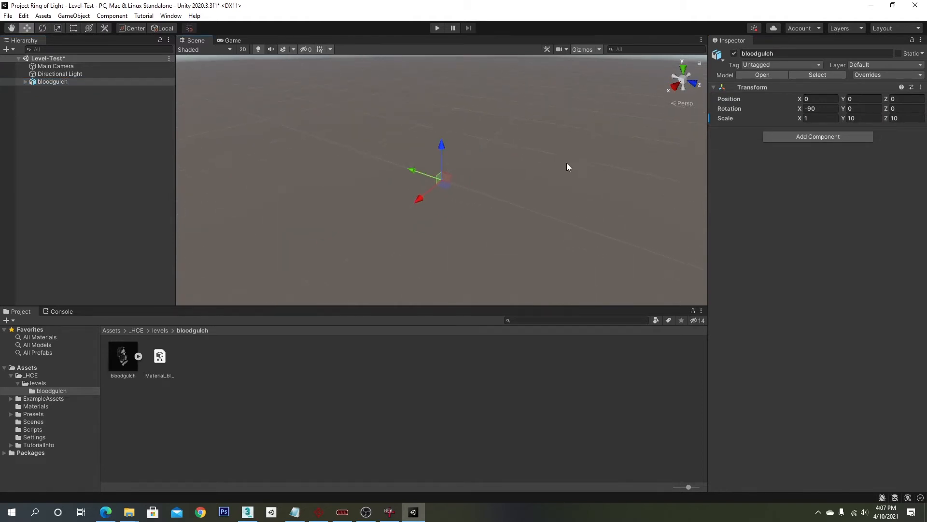
pyautogui.moveTo(471, 198); pyautogui.dragTo(475, 126, button='right')
pyautogui.moveTo(476, 205); pyautogui.dragTo(479, 25, button='middle')
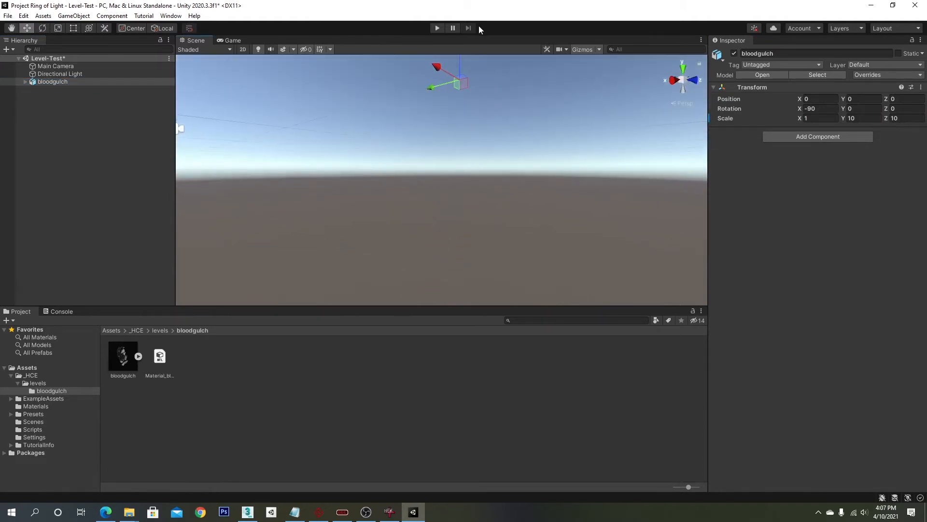
pyautogui.moveTo(479, 81); pyautogui.dragTo(457, 148, button='middle')
pyautogui.moveTo(456, 149); pyautogui.dragTo(468, 237, button='right')
pyautogui.moveTo(485, 100); pyautogui.dragTo(292, 137, button='right')
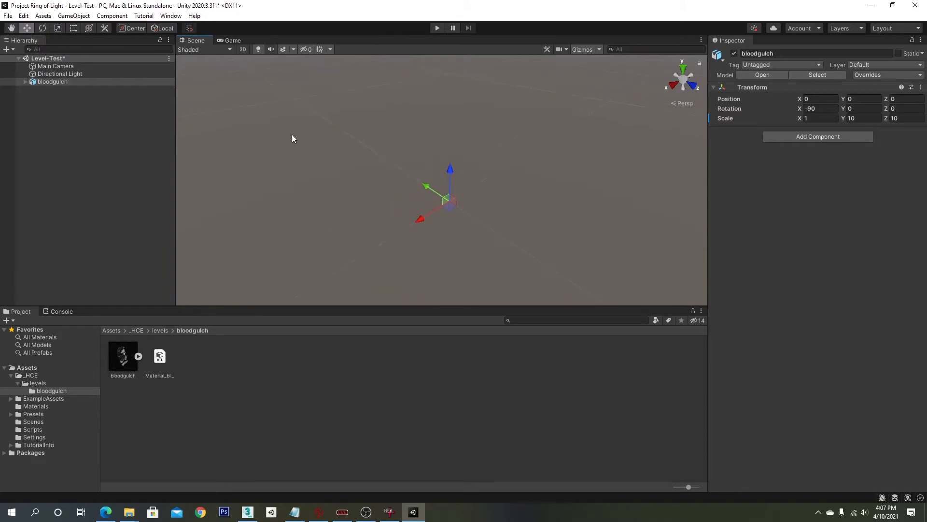
# - Expand bloodgulch, select the beavercreek_boulder child and view it in Wireframe shading before returning to Shaded
pyautogui.click(25, 81)
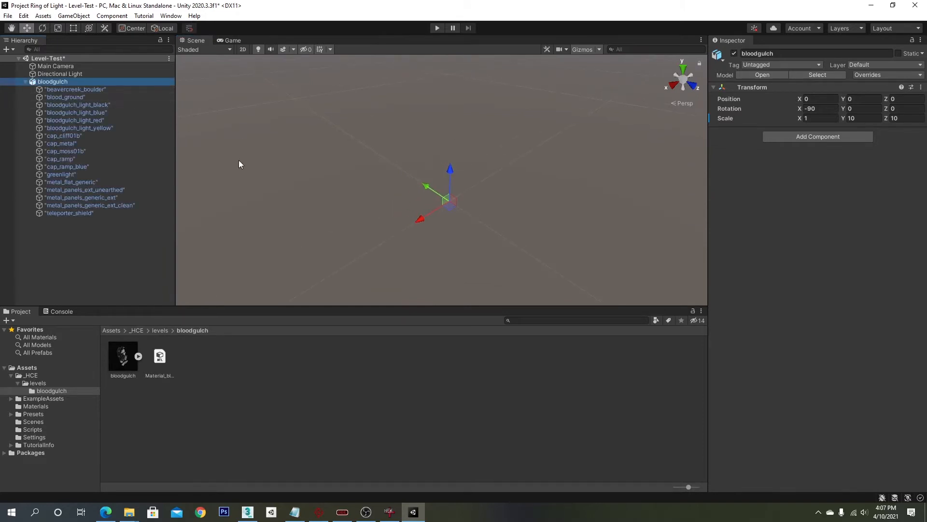
pyautogui.click(76, 96)
pyautogui.click(76, 88)
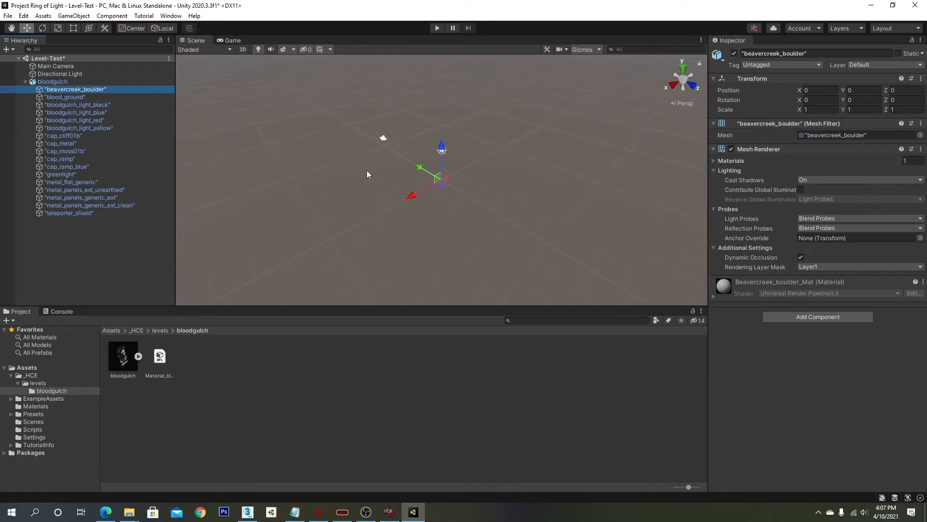
pyautogui.click(196, 50)
pyautogui.click(215, 77)
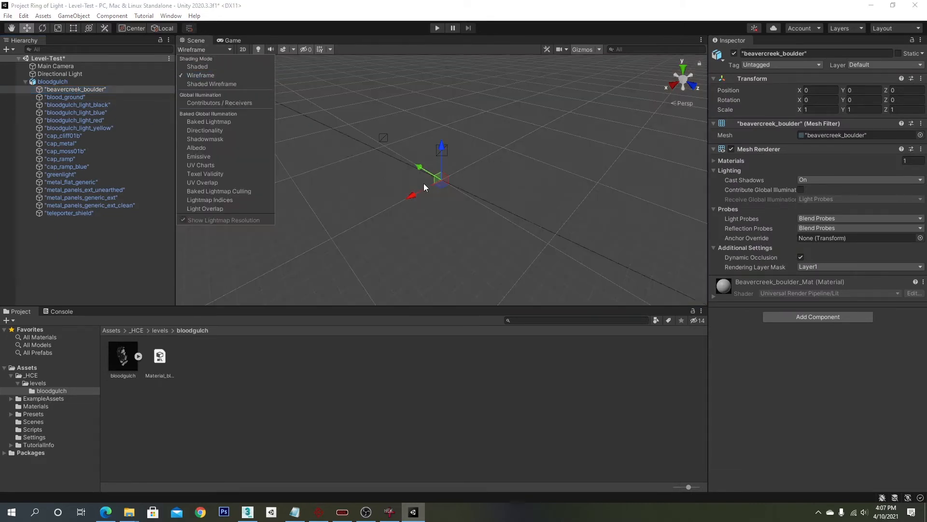
pyautogui.press('f')
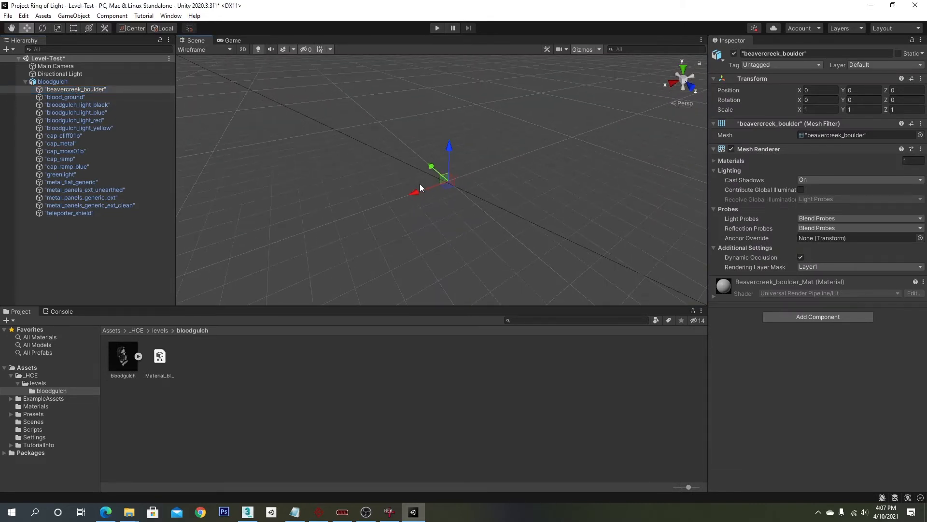
pyautogui.click(227, 49)
pyautogui.click(217, 65)
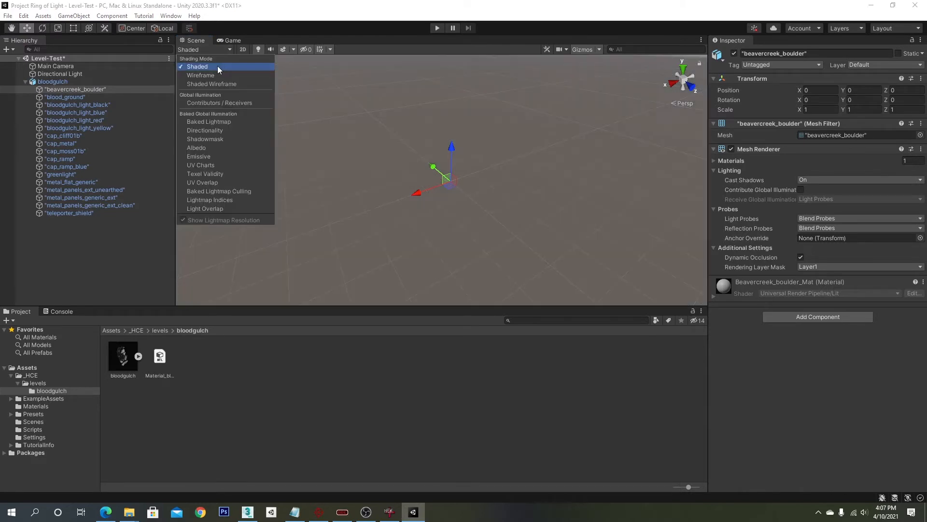
# - Select bloodgulch and set its scale to 1 on all three axes
pyautogui.click(56, 81)
pyautogui.click(811, 118)
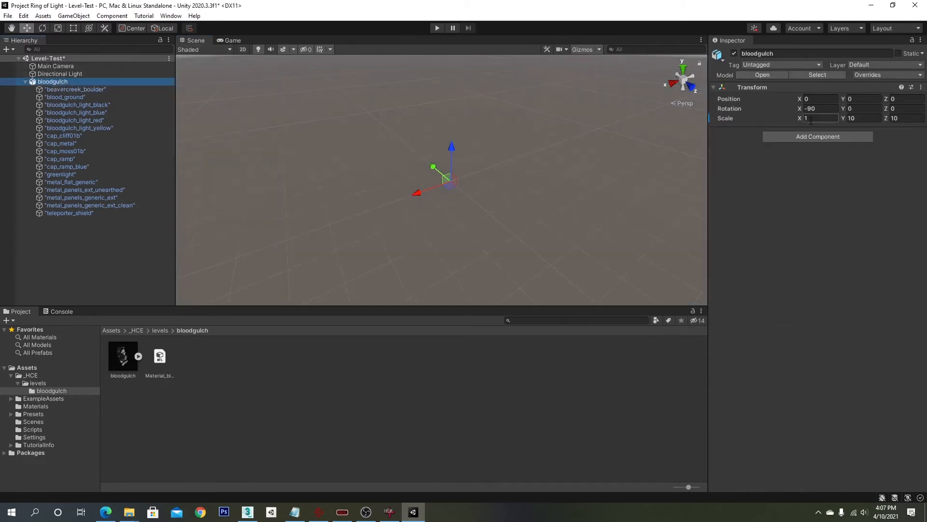
pyautogui.write('1')
pyautogui.click(873, 118)
pyautogui.write('1')
pyautogui.press('Tab')
pyautogui.write('1')
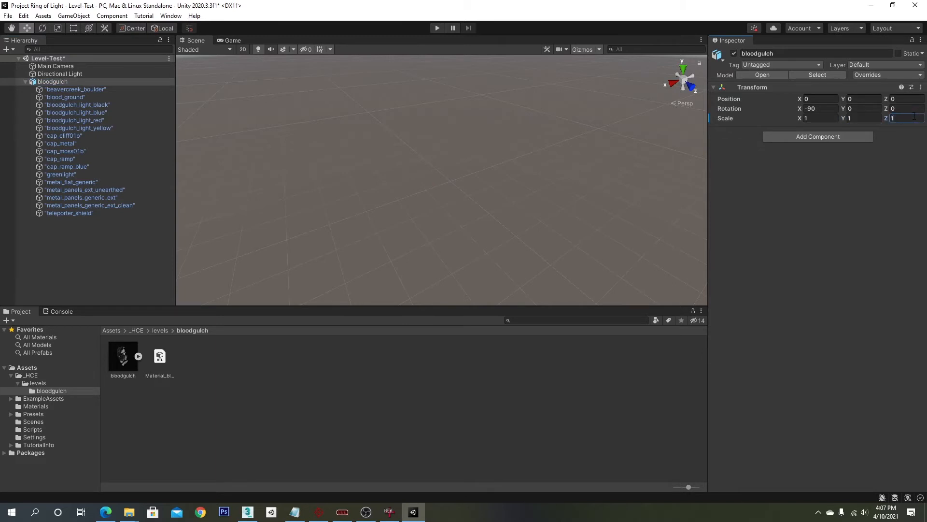
pyautogui.rightClick(514, 160)
pyautogui.press('f')
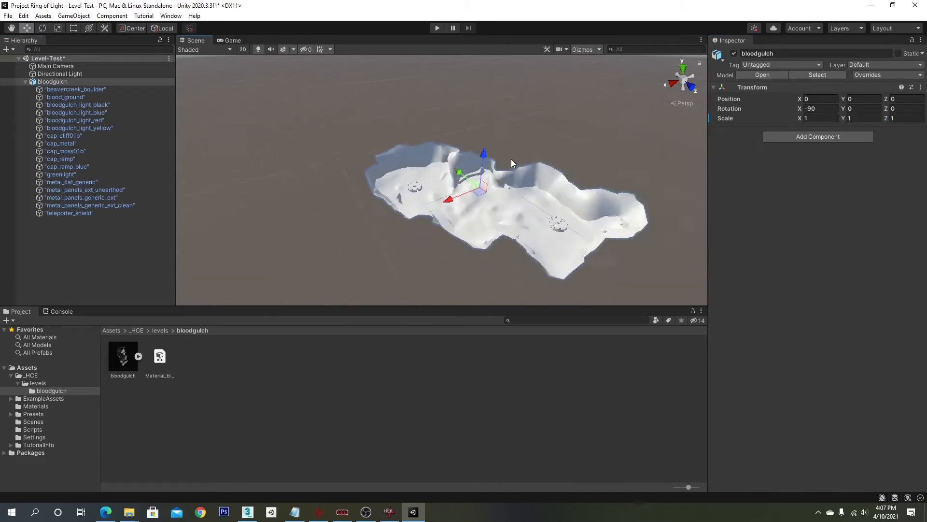
# - Orbit and zoom around the level to examine the model
pyautogui.scroll(6, 514, 191)
pyautogui.scroll(3, 516, 195)
pyautogui.moveTo(517, 195); pyautogui.dragTo(415, 190, button='right')
pyautogui.scroll(-3, 509, 202)
pyautogui.moveTo(526, 202); pyautogui.dragTo(383, 173, button='middle')
pyautogui.scroll(3, 489, 167)
pyautogui.scroll(2, 489, 167)
pyautogui.moveTo(488, 167); pyautogui.dragTo(357, 187, button='middle')
pyautogui.moveTo(415, 189); pyautogui.dragTo(324, 188, button='right')
pyautogui.moveTo(323, 187); pyautogui.dragTo(420, 183, button='middle')
pyautogui.click(25, 82)
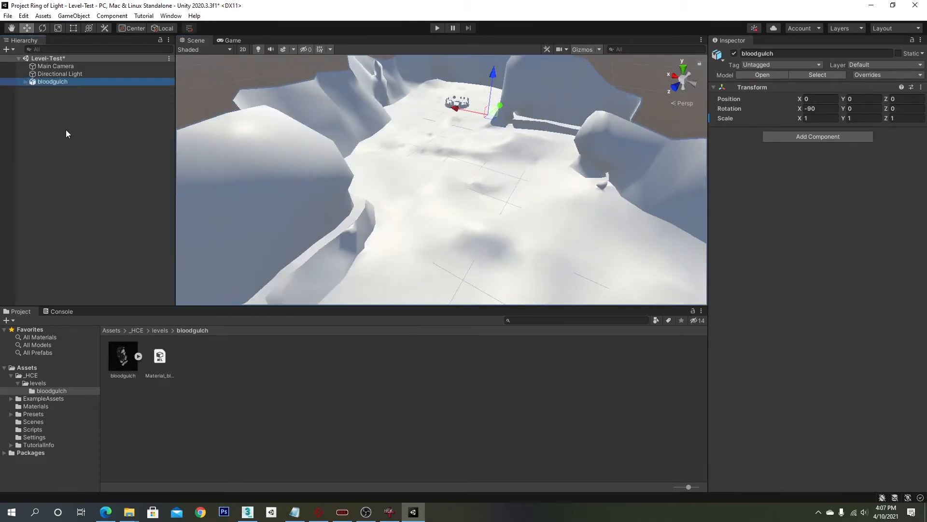
# - Add a 3D Cube to the scene and name it f
pyautogui.rightClick(65, 129)
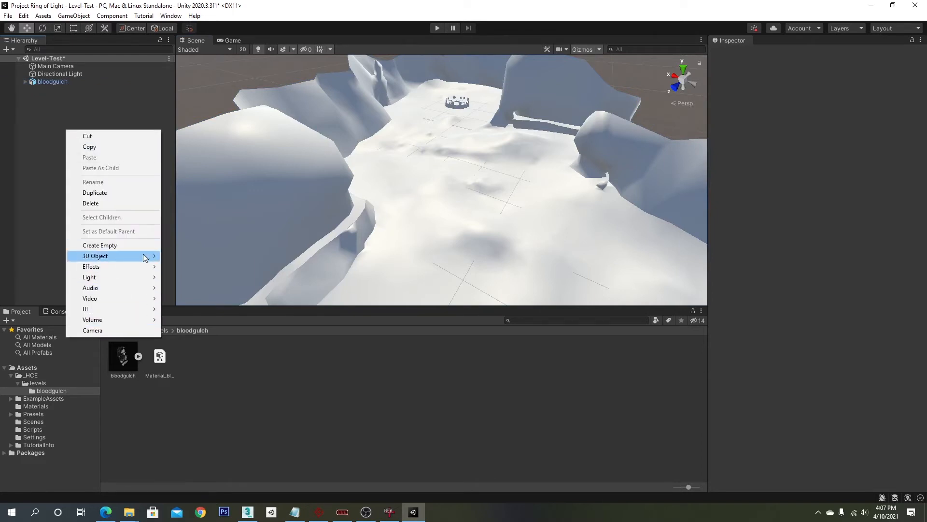
pyautogui.moveTo(142, 256)
pyautogui.click(174, 256)
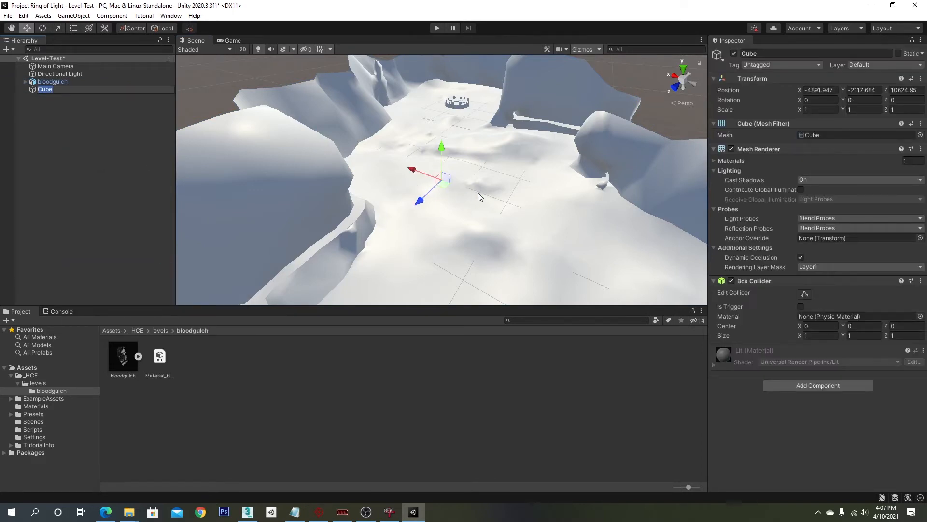
pyautogui.write('f')
pyautogui.press('Return')
pyautogui.press('f')
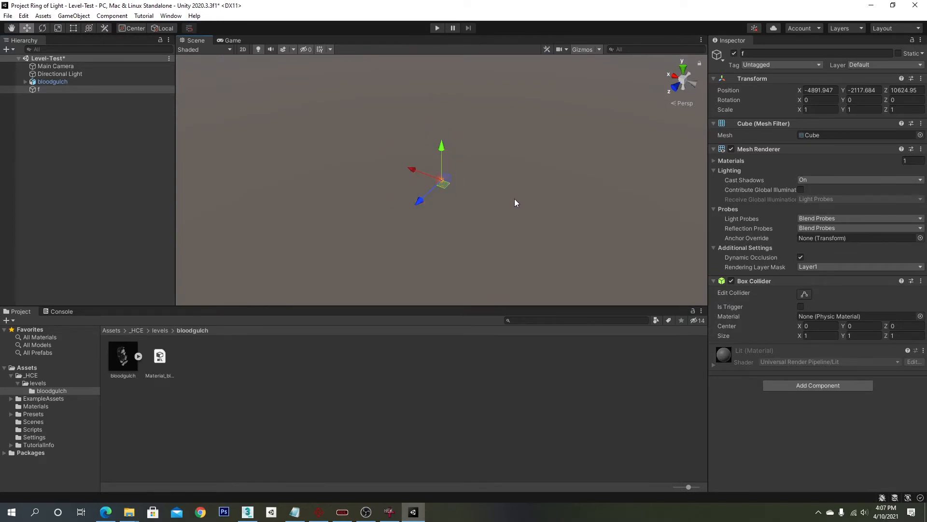
# - Reset the f cube's transform to place it at the origin
pyautogui.click(89, 82)
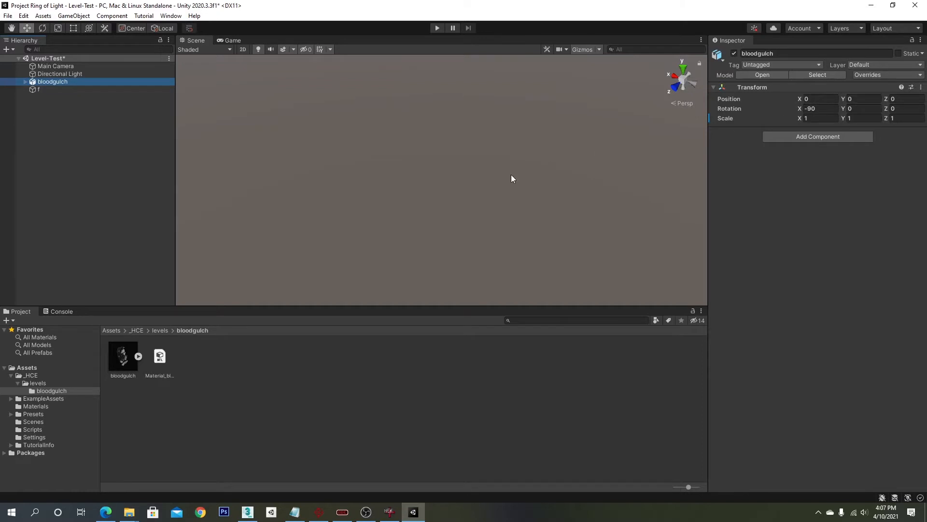
pyautogui.rightClick(437, 170)
pyautogui.press('f')
pyautogui.moveTo(360, 194); pyautogui.dragTo(483, 252, button='right')
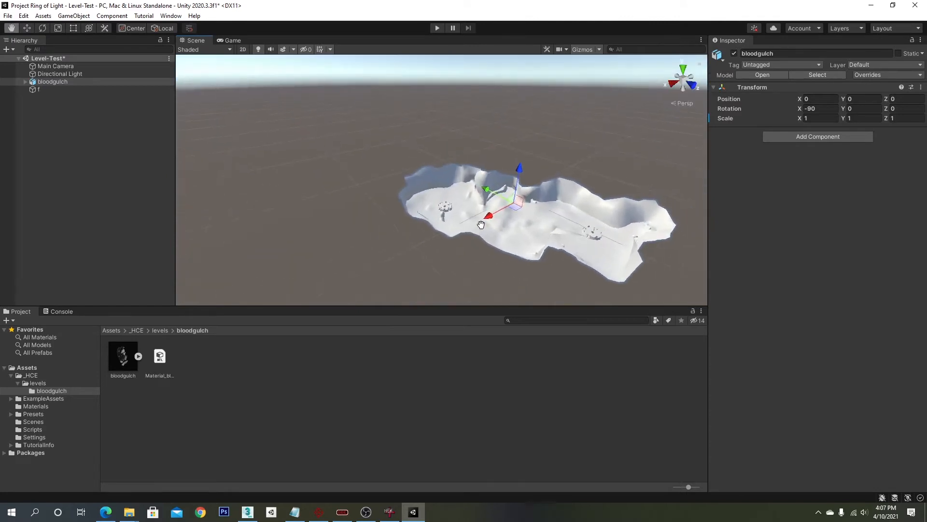
pyautogui.click(52, 90)
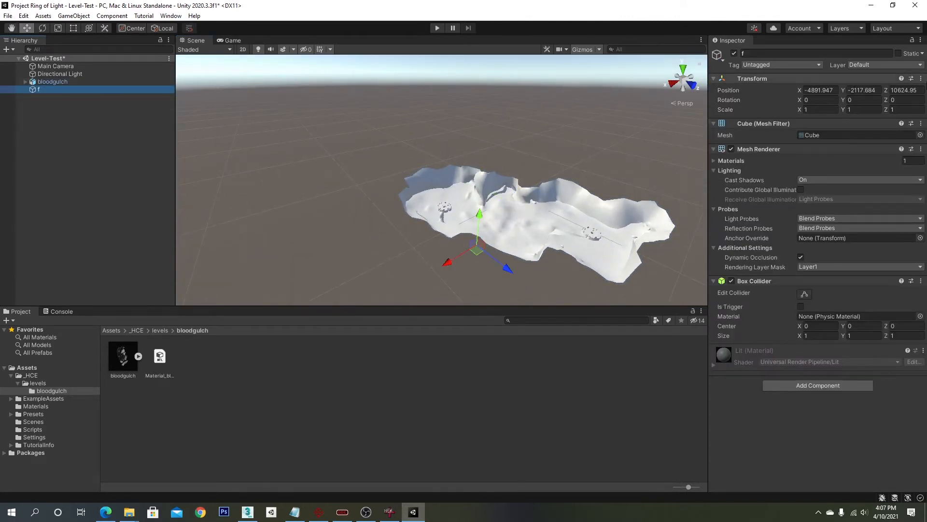
pyautogui.click(921, 78)
pyautogui.click(841, 89)
pyautogui.moveTo(459, 169); pyautogui.dragTo(471, 216, button='right')
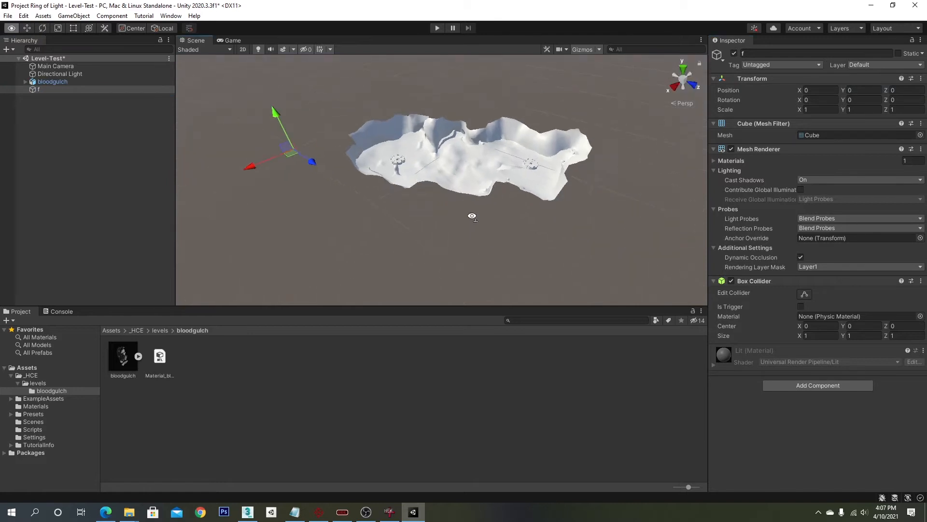
pyautogui.moveTo(472, 215); pyautogui.dragTo(562, 259, button='middle')
# - Select bloodgulch and move it horizontally across the ground in the scene view
pyautogui.click(65, 82)
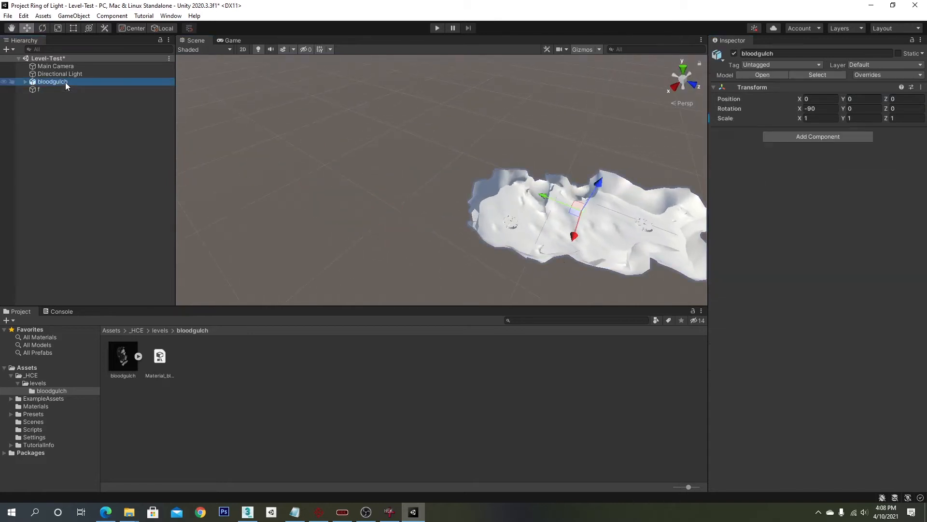
pyautogui.press('f')
pyautogui.moveTo(406, 209); pyautogui.dragTo(386, 213)
pyautogui.moveTo(462, 233); pyautogui.dragTo(378, 216, button='right')
pyautogui.press('f')
pyautogui.scroll(5, 405, 216)
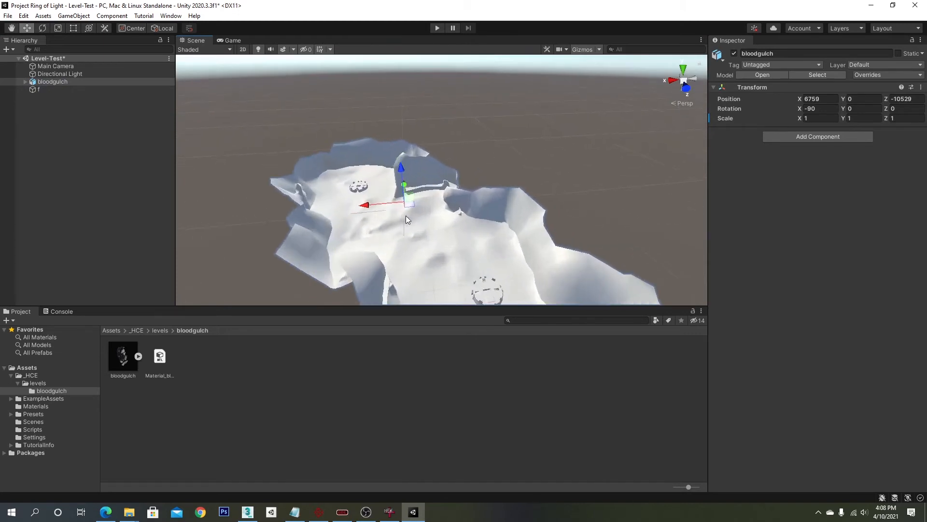
# - Scale bloodgulch down to 0.1 on all three axes
pyautogui.moveTo(435, 227); pyautogui.dragTo(449, 219, button='right')
pyautogui.moveTo(449, 219); pyautogui.dragTo(538, 169, button='middle')
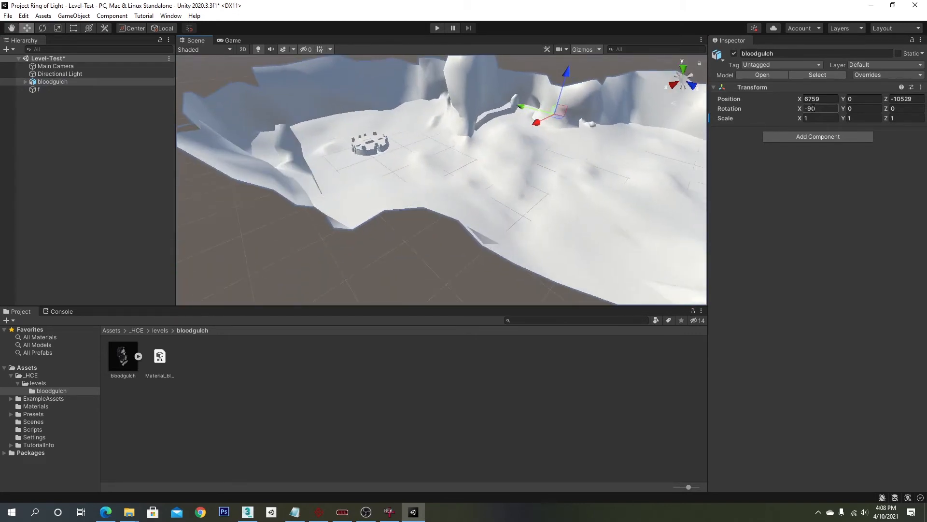
pyautogui.click(826, 117)
pyautogui.write('0.1')
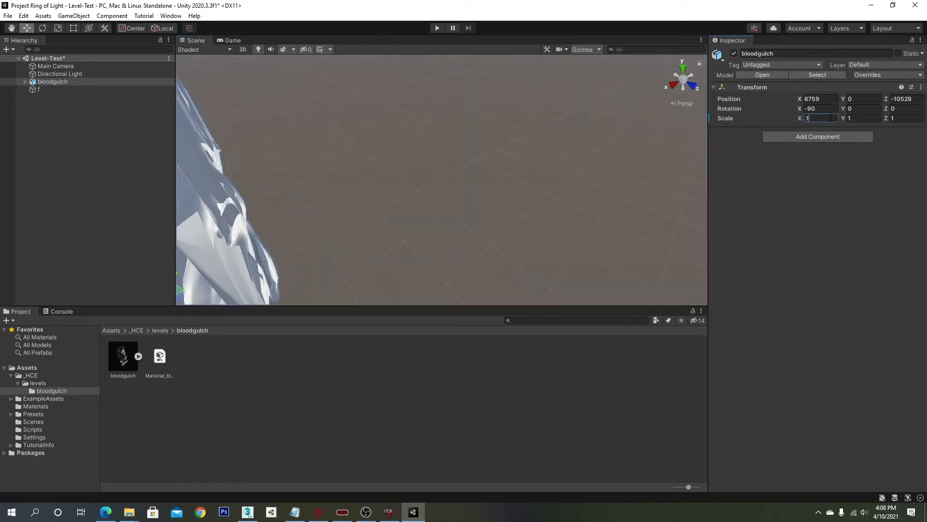
pyautogui.press('Tab')
pyautogui.write('0.1')
pyautogui.press('Tab')
pyautogui.write('.1')
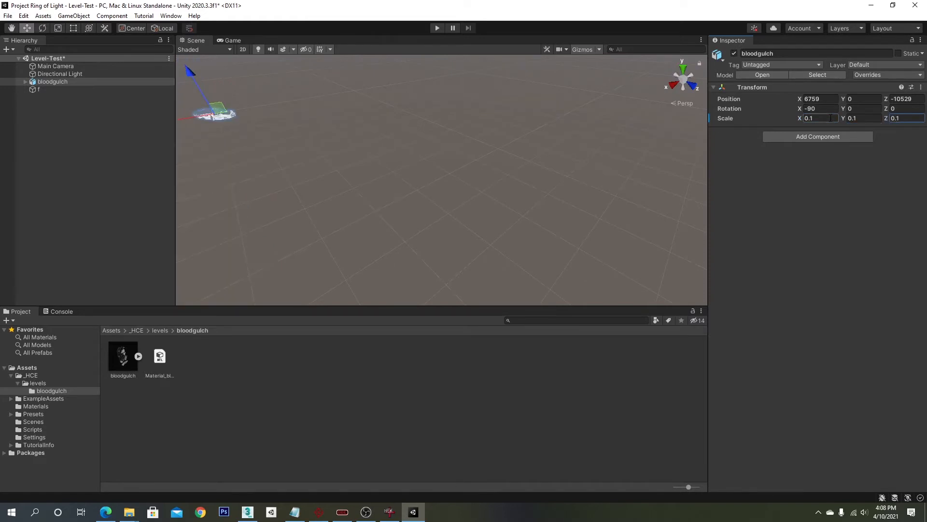
pyautogui.press('Return')
# - Select bloodgulch and set its X and Z position to 0
pyautogui.press('f')
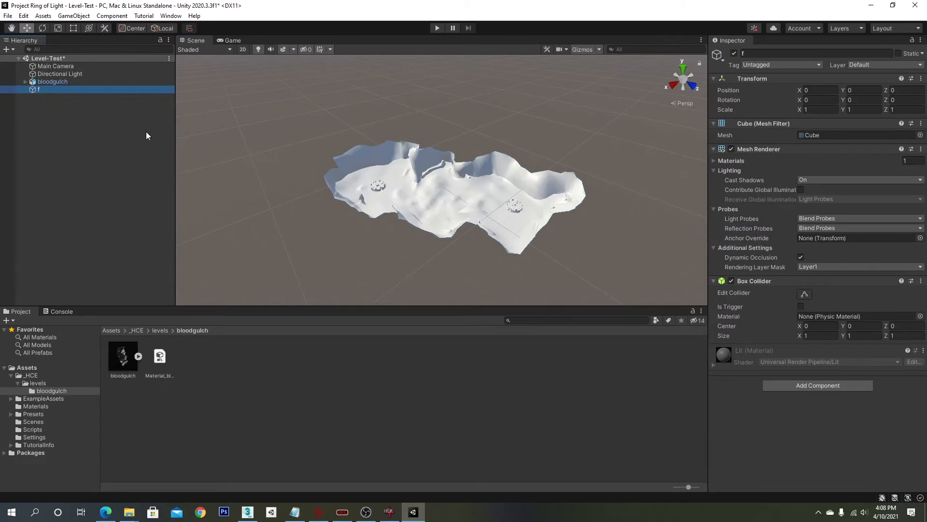
pyautogui.moveTo(430, 162); pyautogui.dragTo(395, 161, button='right')
pyautogui.press('f')
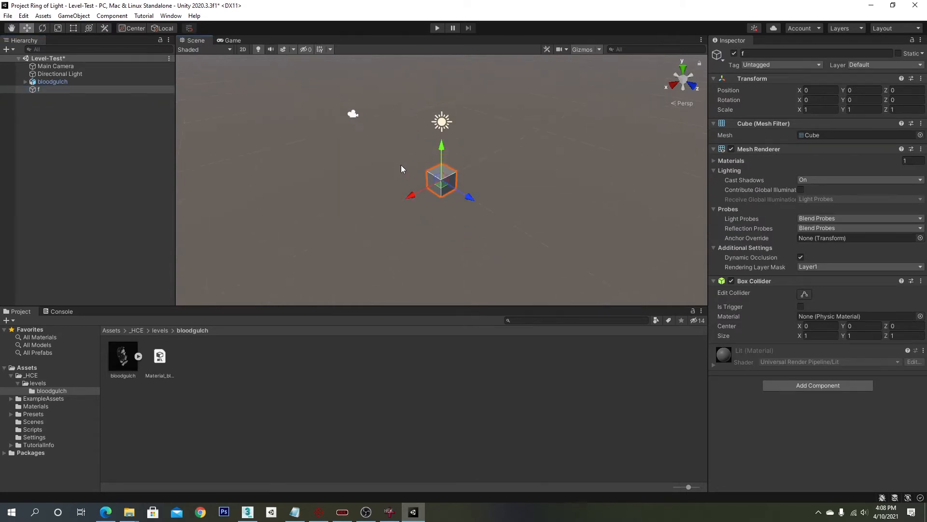
pyautogui.scroll(-3, 413, 193)
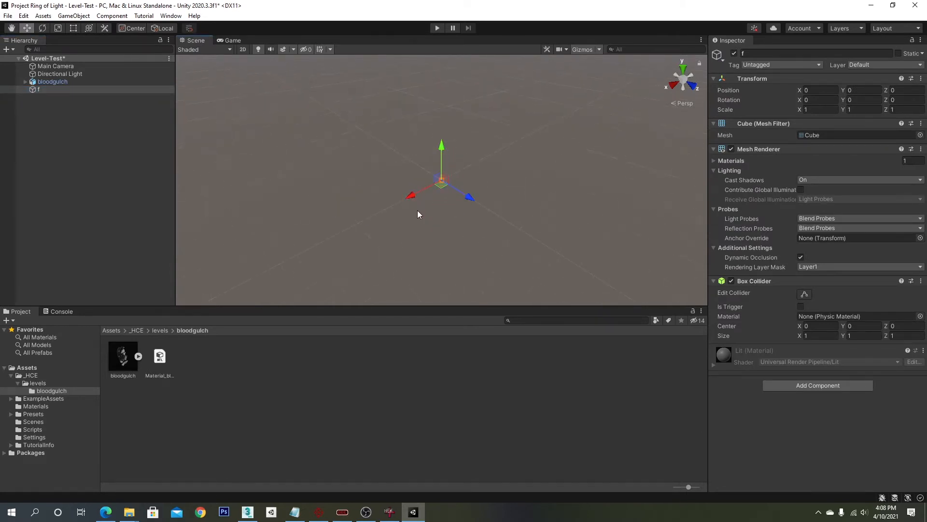
pyautogui.moveTo(416, 213); pyautogui.dragTo(421, 197, button='right')
pyautogui.click(108, 81)
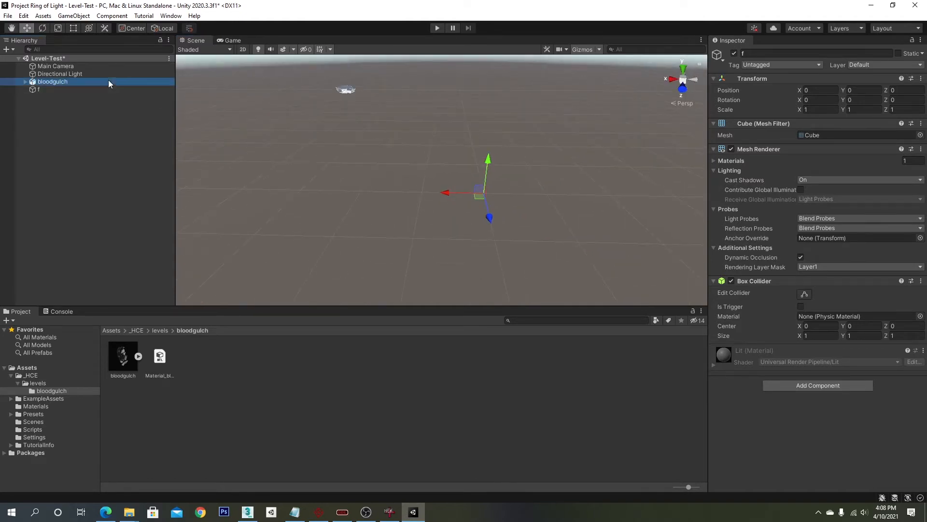
pyautogui.press('f')
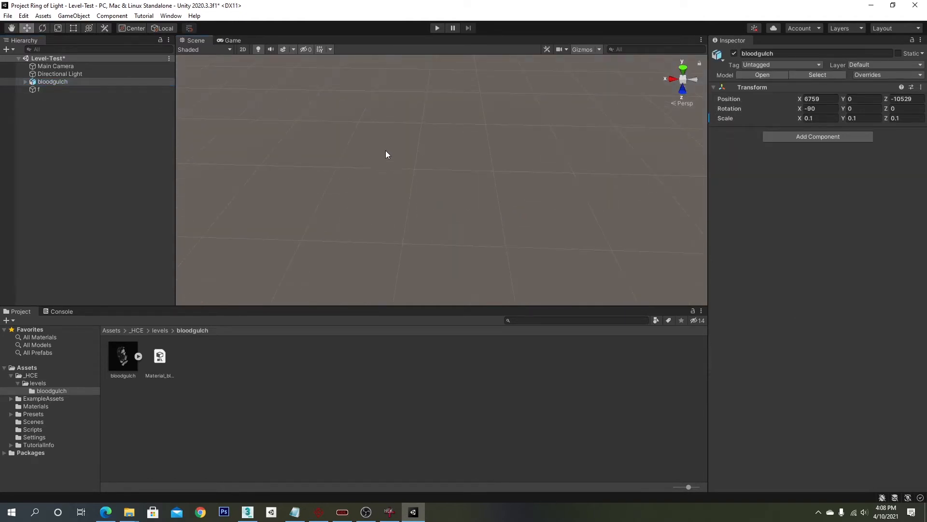
pyautogui.click(832, 98)
pyautogui.write('0')
pyautogui.click(917, 99)
pyautogui.write('0')
pyautogui.press('Return')
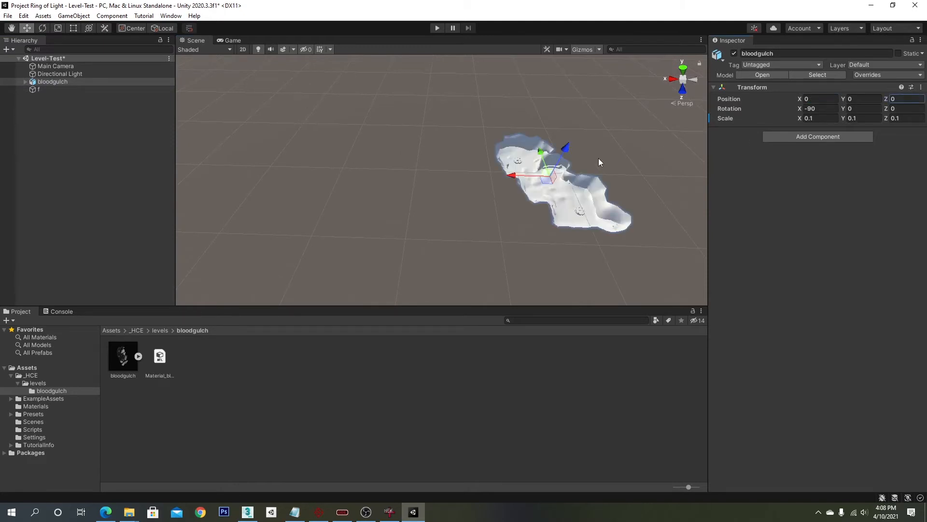
# - Move bloodgulch to about X 586, Y 6, Z -990 so the cube sits on its ground
pyautogui.press('f')
pyautogui.click(87, 89)
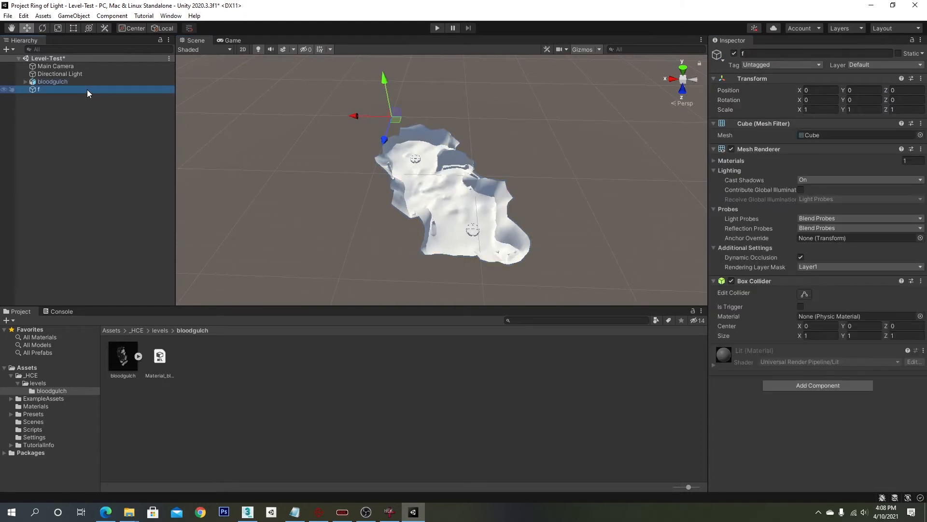
pyautogui.keyDown('alt'); pyautogui.moveTo(180, 114); pyautogui.dragTo(327, 208); pyautogui.keyUp('alt')
pyautogui.click(545, 182)
pyautogui.moveTo(328, 209); pyautogui.dragTo(300, 207, button='right')
pyautogui.moveTo(466, 193); pyautogui.dragTo(440, 181, button='middle')
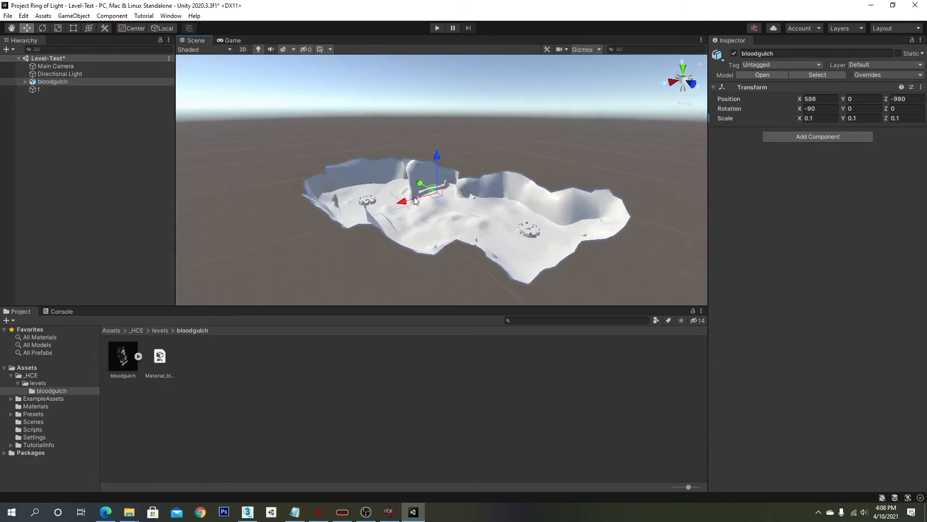
pyautogui.scroll(4, 441, 181)
pyautogui.moveTo(435, 171)
pyautogui.mouseDown()
pyautogui.moveTo(436, 162)
pyautogui.moveTo(434, 169)
pyautogui.mouseUp()
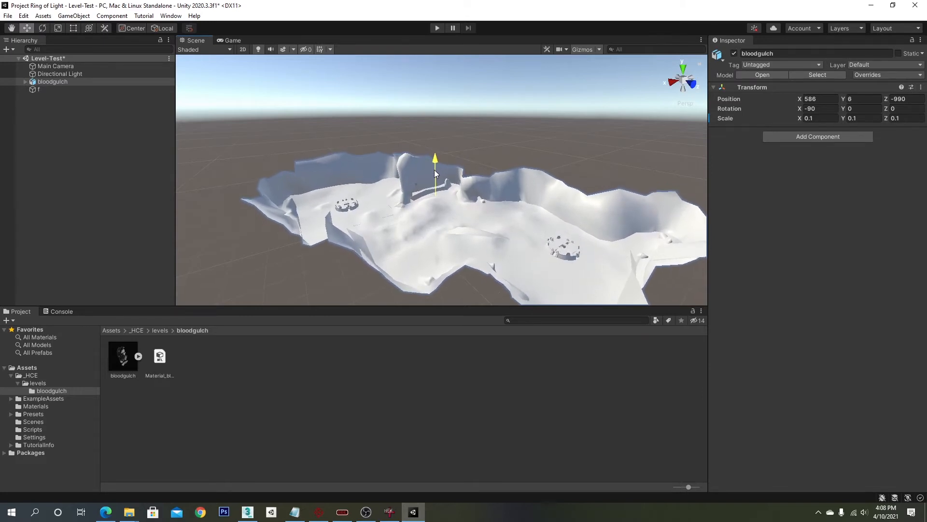
pyautogui.moveTo(433, 170); pyautogui.dragTo(414, 179, button='right')
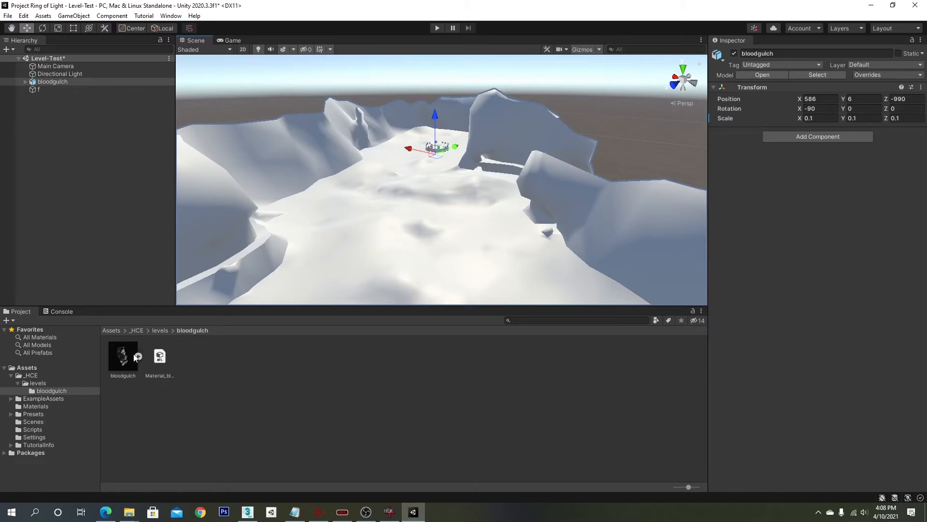
# - Expand the bloodgulch model asset and inspect its embedded materials
pyautogui.click(138, 357)
pyautogui.scroll(-1, 280, 370)
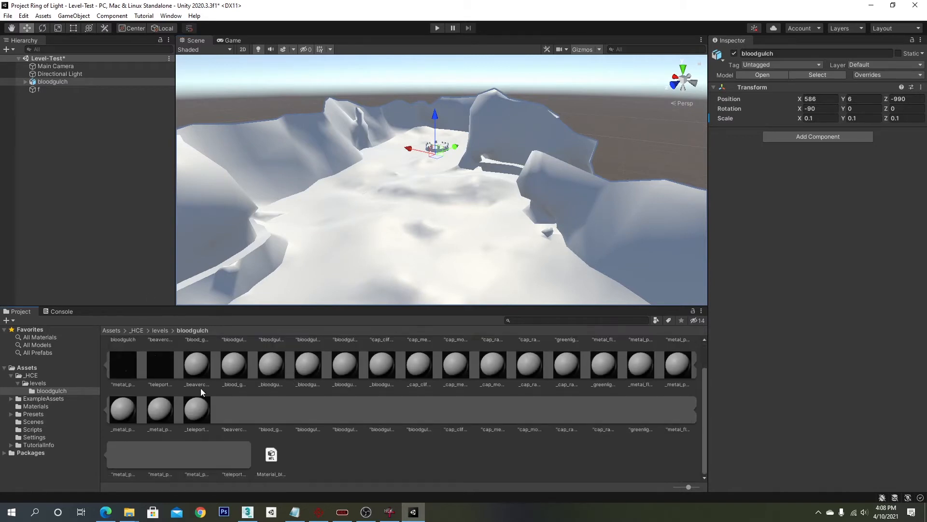
pyautogui.scroll(1, 201, 387)
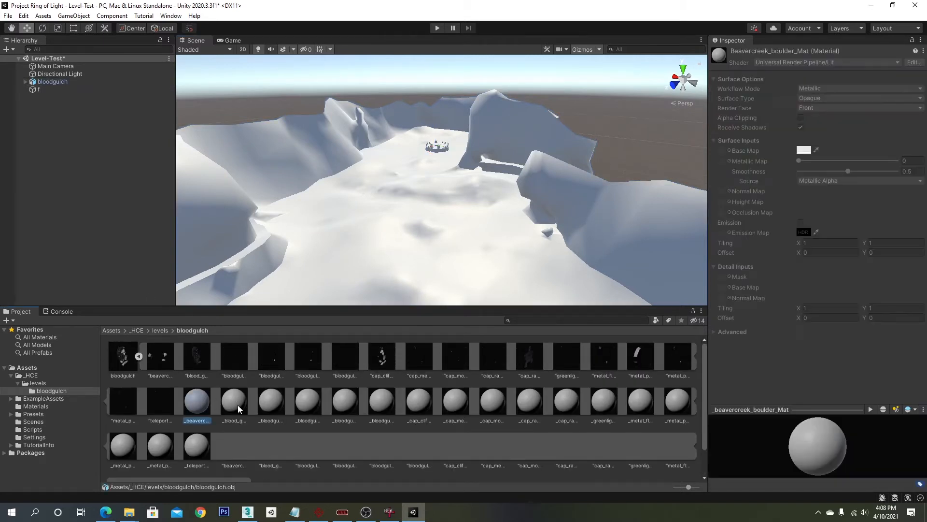
pyautogui.click(288, 406)
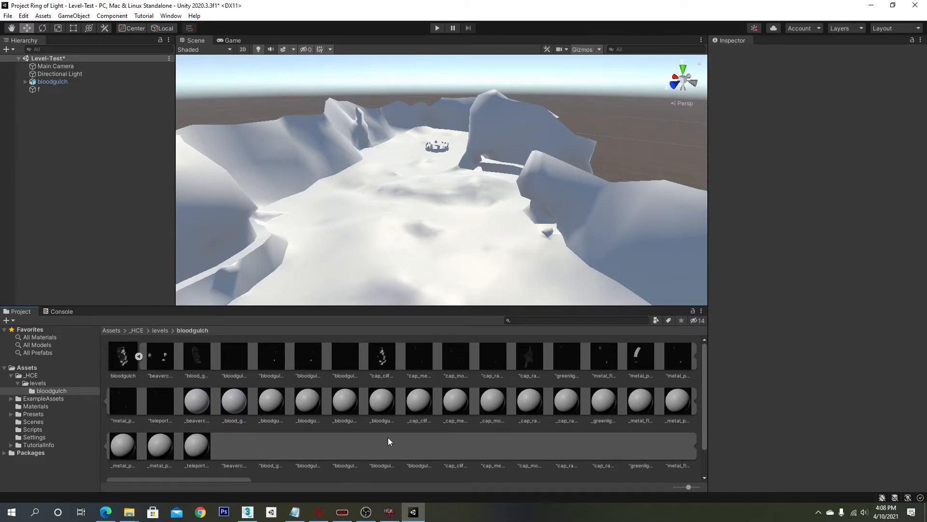
pyautogui.moveTo(480, 239); pyautogui.dragTo(402, 218, button='right')
pyautogui.scroll(-3, 425, 211)
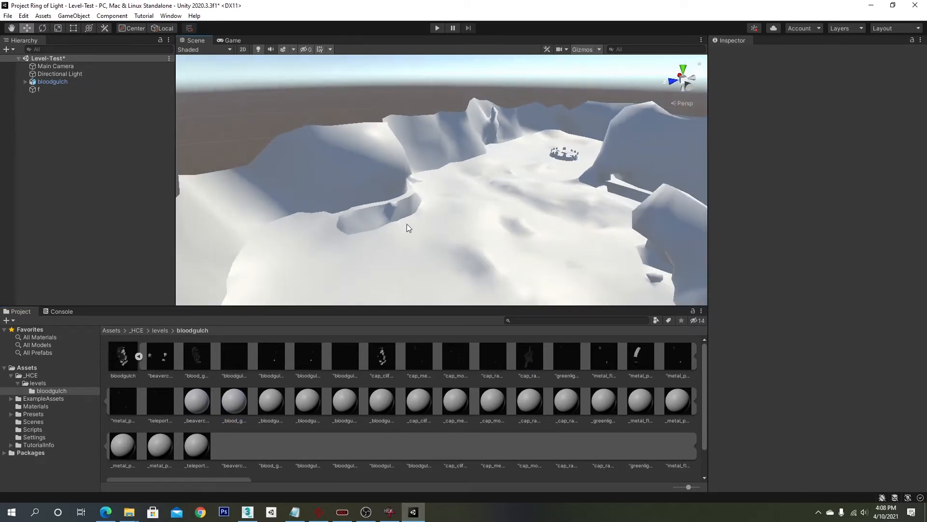
pyautogui.click(317, 159)
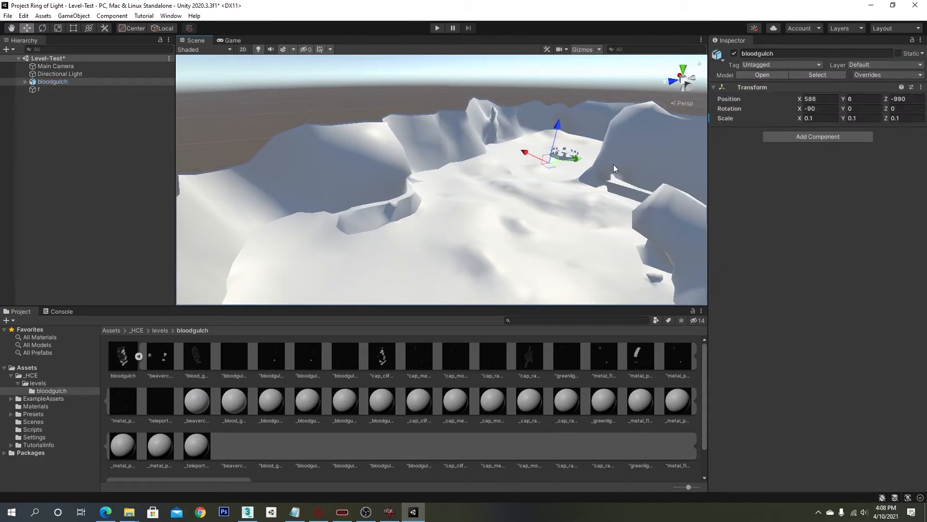
pyautogui.click(200, 410)
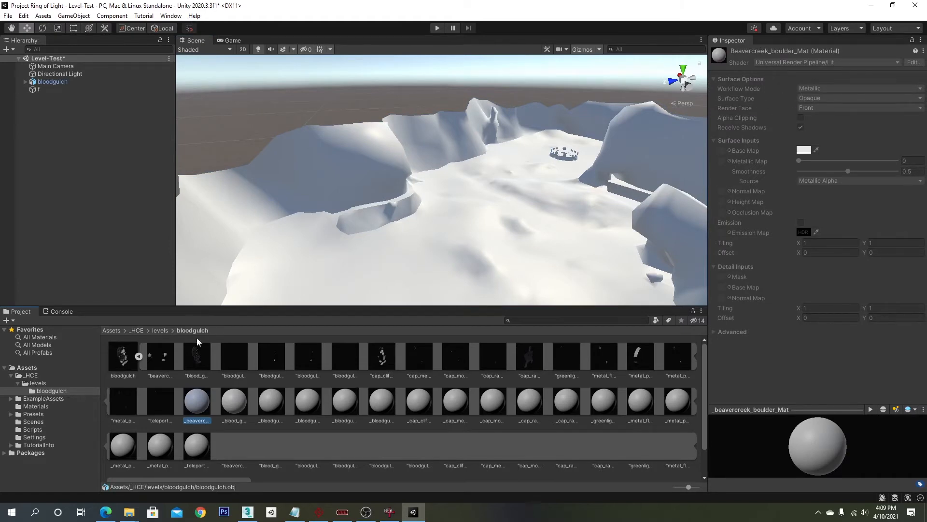
# - Sort the extracted bitmaps folder by type and import the seven PNG textures into the bloodgulch assets folder
pyautogui.hotkey('alt', 'Tab')
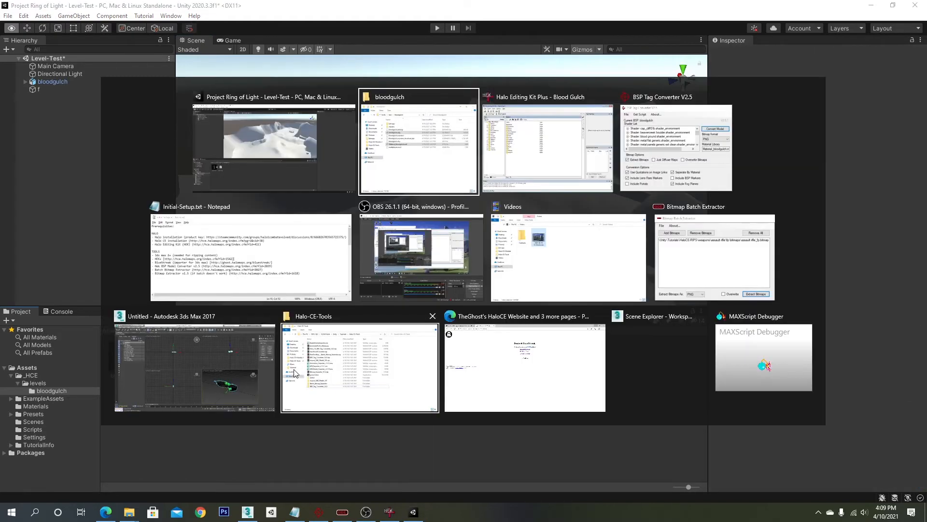
pyautogui.doubleClick(639, 91)
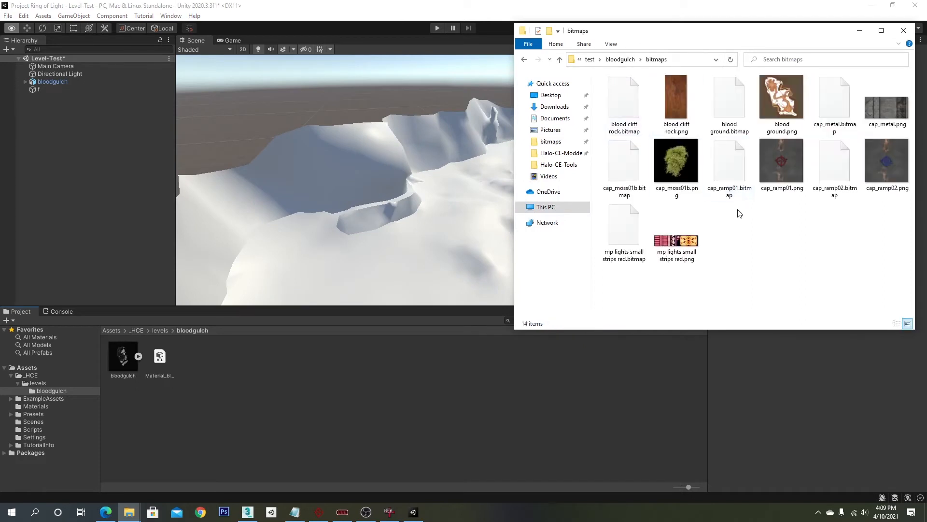
pyautogui.rightClick(758, 247)
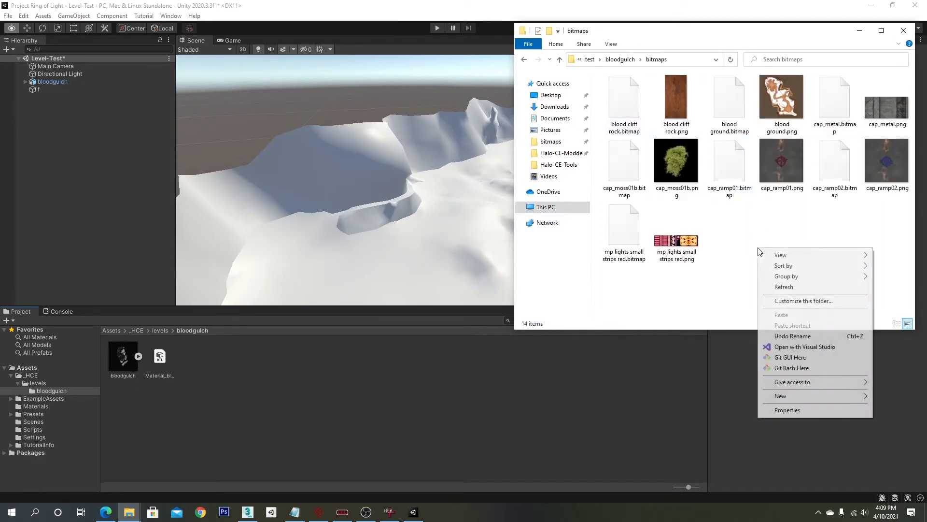
pyautogui.moveTo(821, 267)
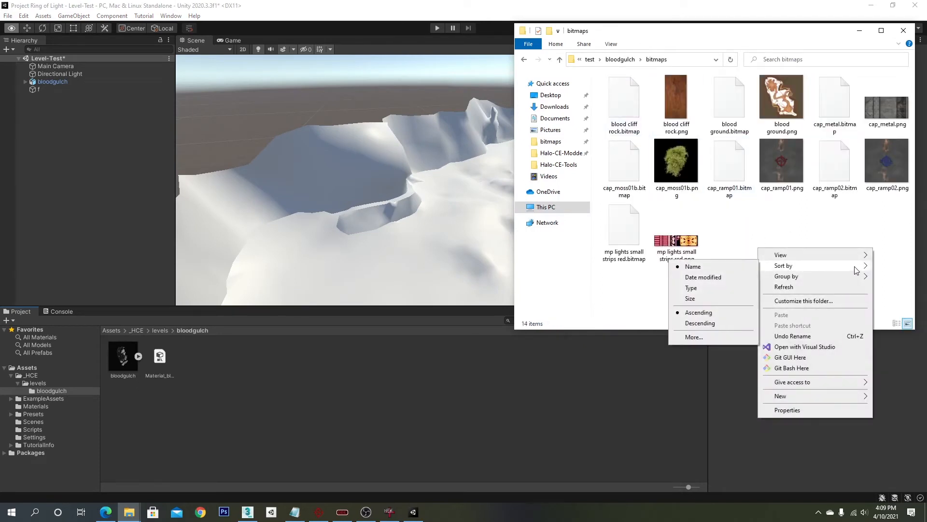
pyautogui.click(693, 289)
pyautogui.moveTo(896, 267); pyautogui.dragTo(361, 396)
pyautogui.keyDown('ctrl'); pyautogui.click(634, 217); pyautogui.keyUp('ctrl')
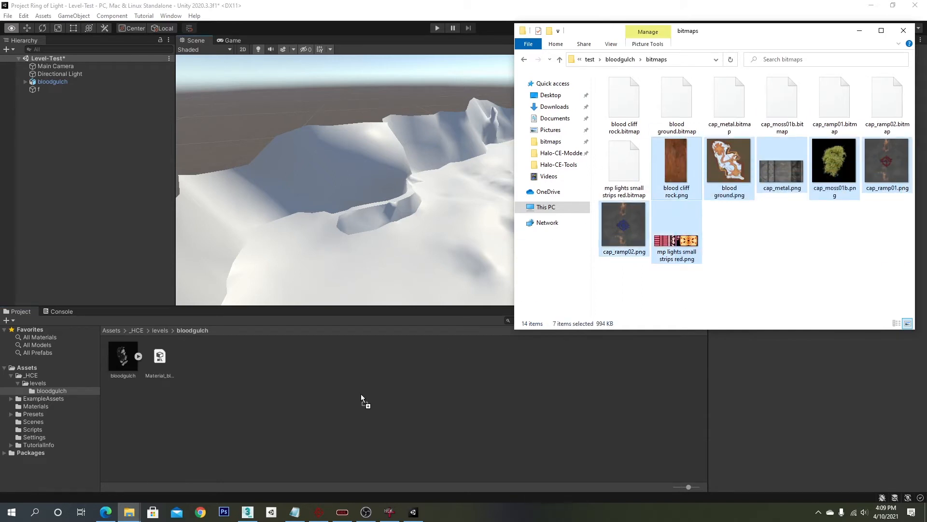
pyautogui.click(375, 444)
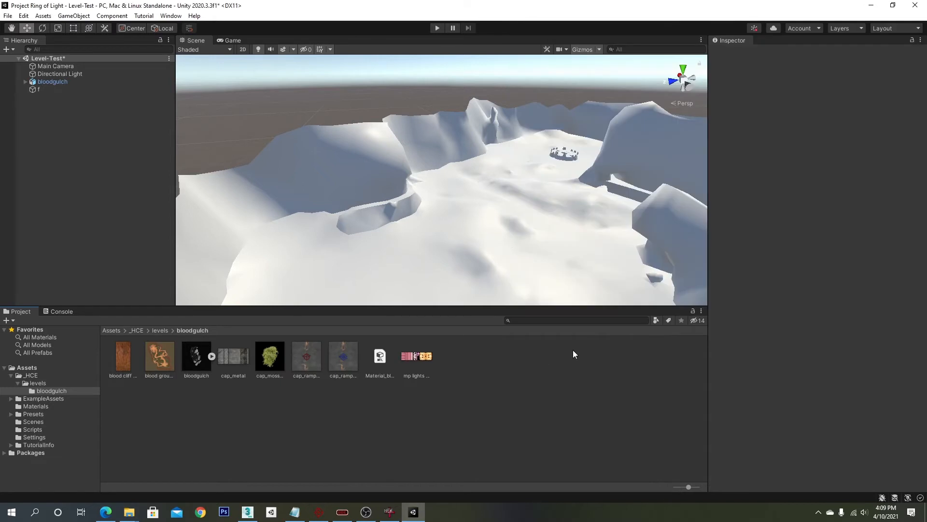
pyautogui.click(326, 172)
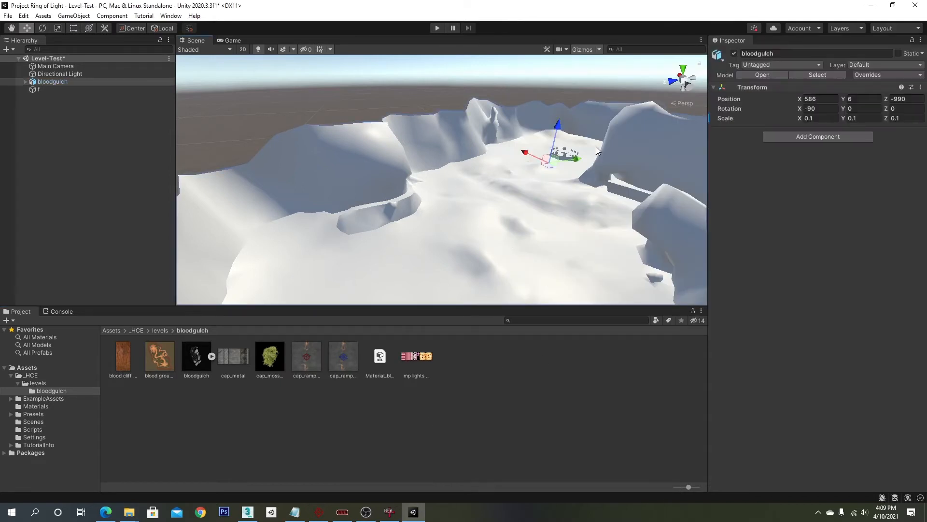
pyautogui.click(352, 406)
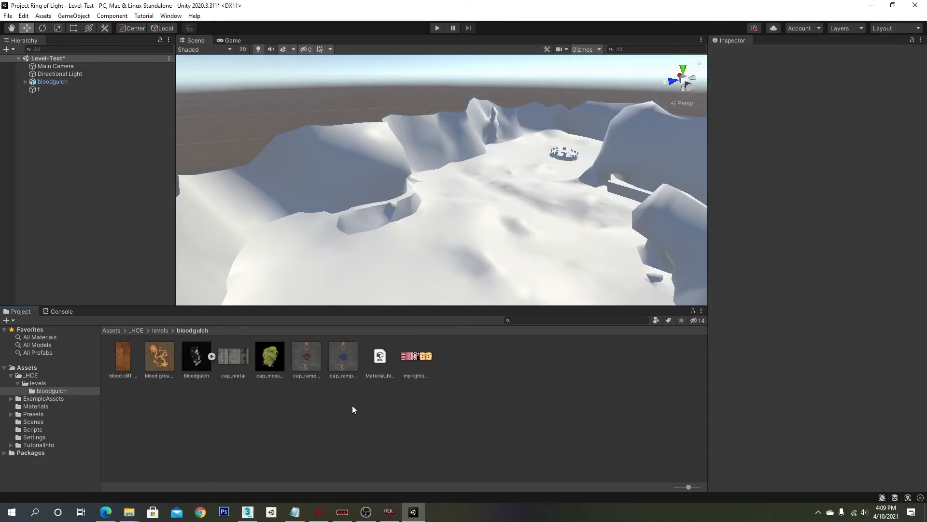
pyautogui.rightClick(346, 407)
pyautogui.press('Escape')
pyautogui.click(212, 356)
pyautogui.click(211, 356)
# - Create a new material in the bloodgulch folder named Cliff
pyautogui.rightClick(322, 421)
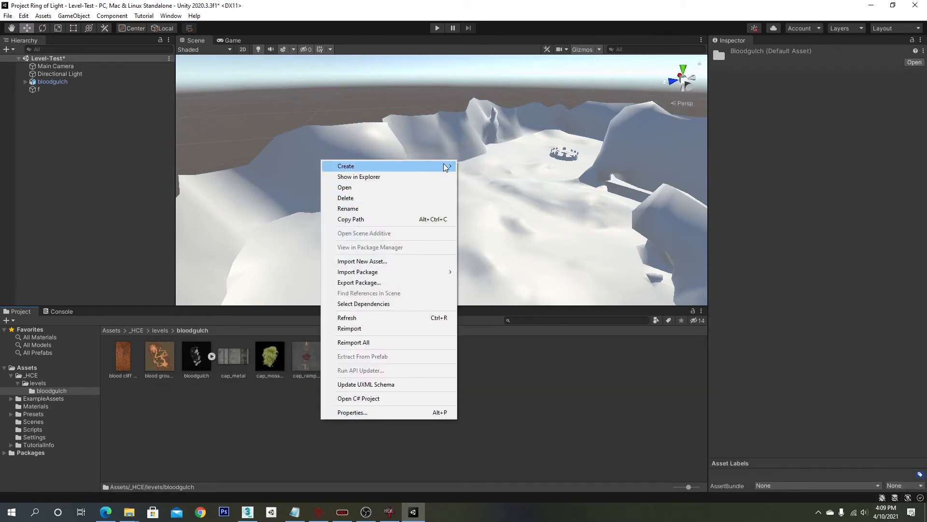
pyautogui.moveTo(442, 166)
pyautogui.click(522, 290)
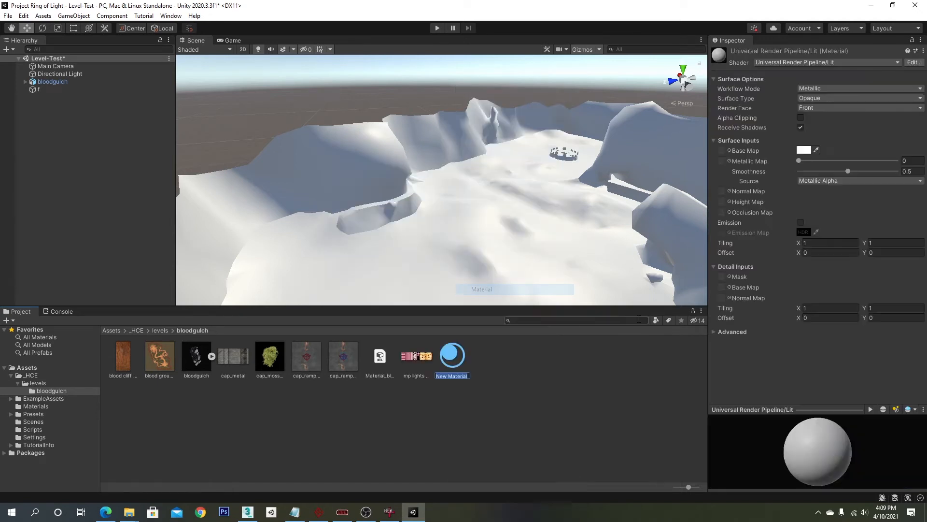
pyautogui.write('Cliff')
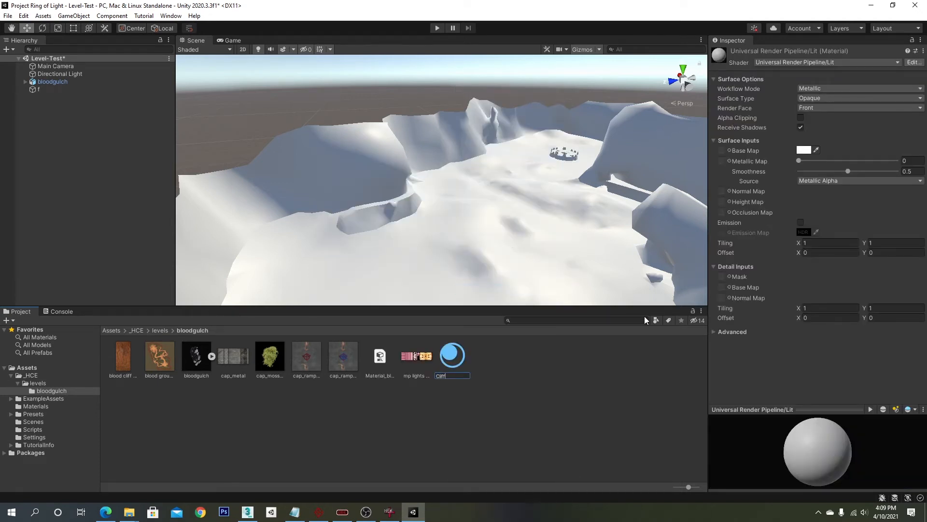
pyautogui.press('Return')
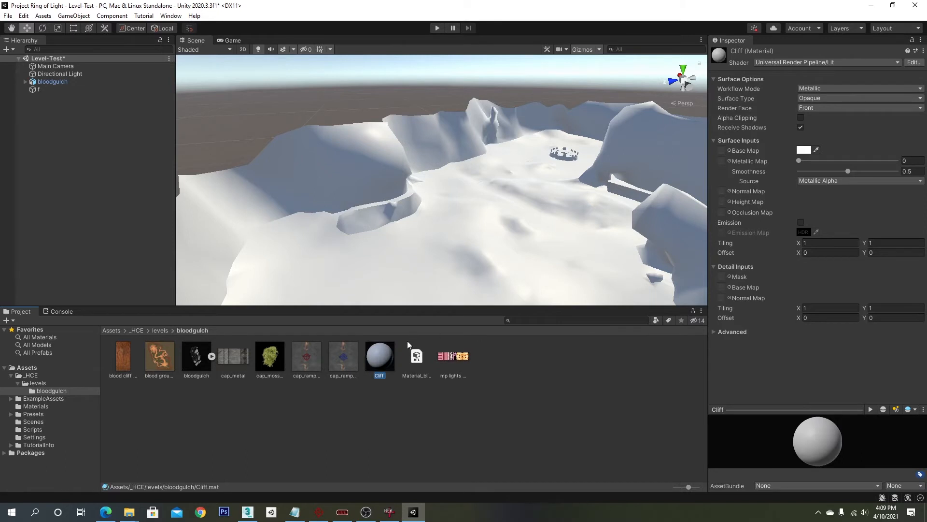
# - Apply the Cliff material to the level's cliffs and set its base map to the blood cliff rock texture
pyautogui.moveTo(381, 330); pyautogui.dragTo(362, 157)
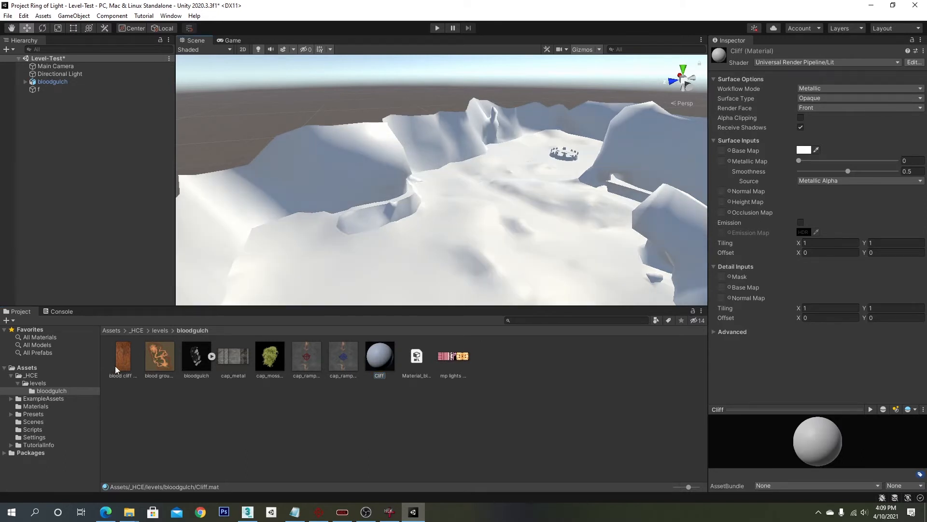
pyautogui.click(375, 375)
pyautogui.moveTo(118, 365); pyautogui.dragTo(723, 150)
# - Orbit and zoom around the level to examine the textured cliffs
pyautogui.moveTo(546, 190); pyautogui.dragTo(490, 190, button='middle')
pyautogui.scroll(-6, 489, 191)
pyautogui.keyDown('alt'); pyautogui.moveTo(496, 190); pyautogui.dragTo(580, 193); pyautogui.keyUp('alt')
pyautogui.scroll(-4, 484, 196)
pyautogui.scroll(3, 485, 195)
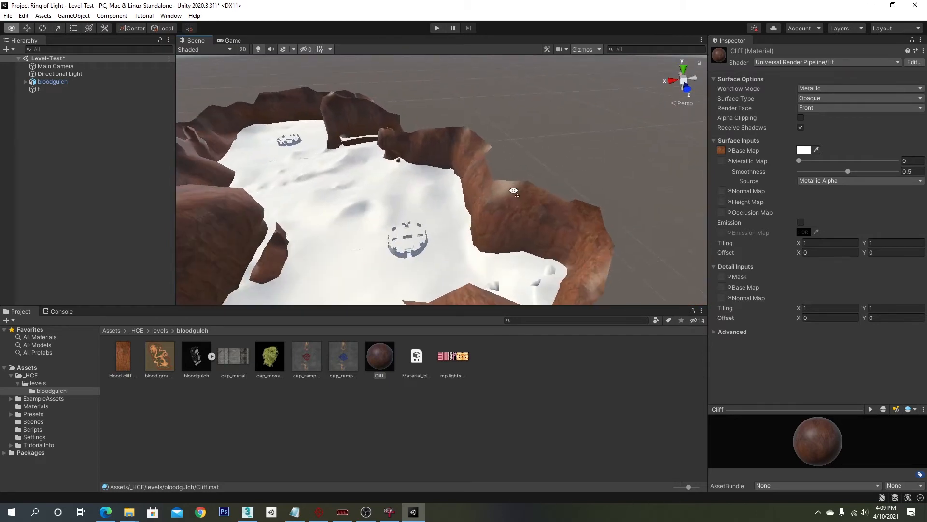
pyautogui.keyDown('alt'); pyautogui.moveTo(514, 191); pyautogui.dragTo(434, 189); pyautogui.keyUp('alt')
pyautogui.moveTo(580, 181); pyautogui.dragTo(523, 174, button='middle')
pyautogui.keyDown('alt'); pyautogui.moveTo(524, 174); pyautogui.dragTo(462, 181); pyautogui.keyUp('alt')
pyautogui.moveTo(462, 181); pyautogui.dragTo(445, 182, button='middle')
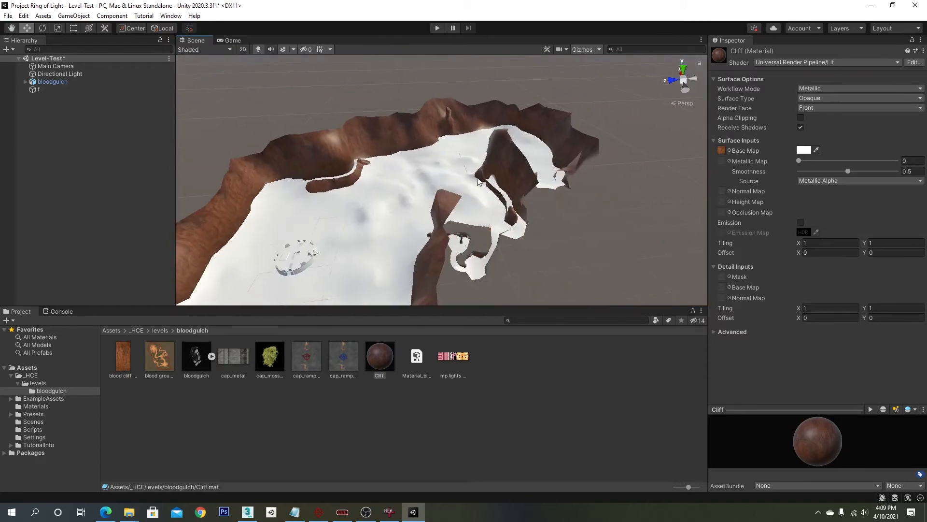
pyautogui.keyDown('alt'); pyautogui.moveTo(433, 189); pyautogui.dragTo(435, 197); pyautogui.keyUp('alt')
pyautogui.moveTo(435, 197); pyautogui.dragTo(478, 201, button='middle')
pyautogui.scroll(3, 493, 215)
pyautogui.scroll(2, 493, 215)
pyautogui.keyDown('alt'); pyautogui.moveTo(493, 214); pyautogui.dragTo(544, 200); pyautogui.keyUp('alt')
pyautogui.moveTo(545, 200)
pyautogui.mouseDown(button='middle')
pyautogui.moveTo(520, 170)
pyautogui.moveTo(528, 198)
pyautogui.mouseUp(button='middle')
pyautogui.click(422, 188)
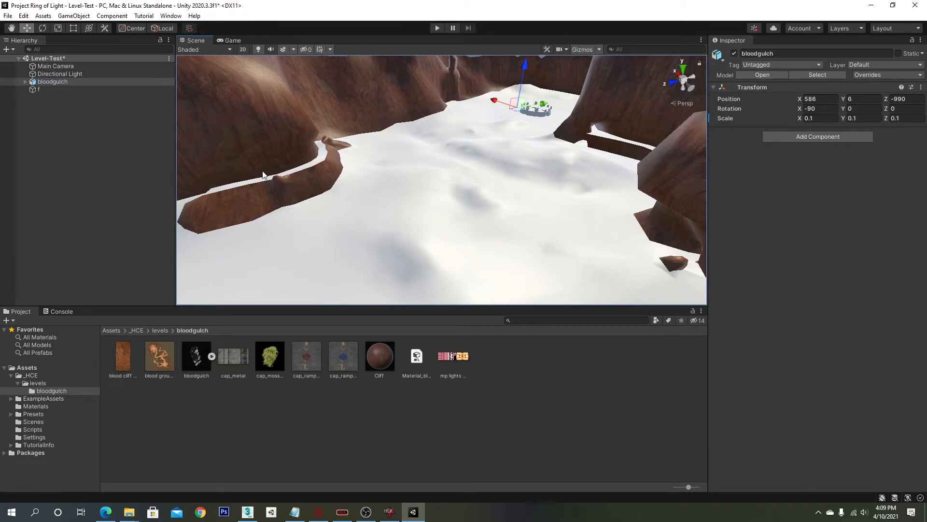
# - Create a new material named Ground in the bloodgulch folder for the level's ground
pyautogui.click(26, 82)
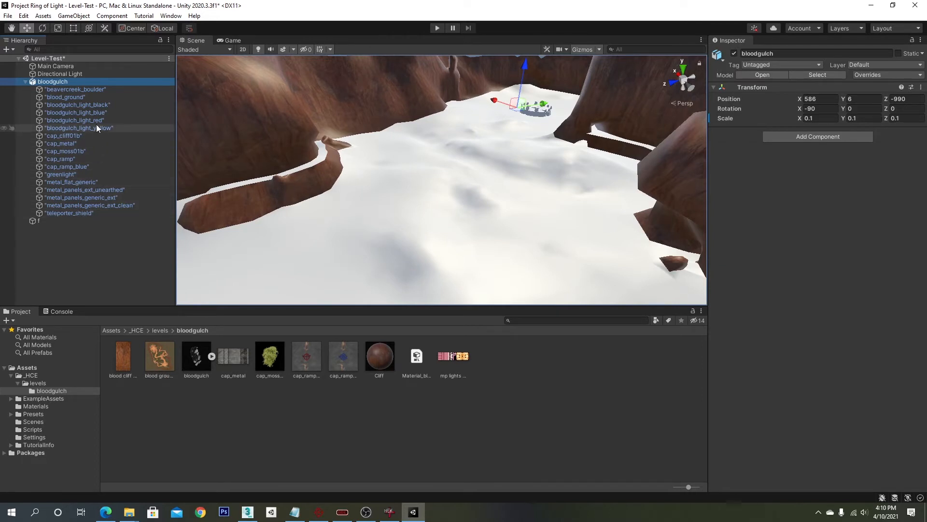
pyautogui.click(88, 97)
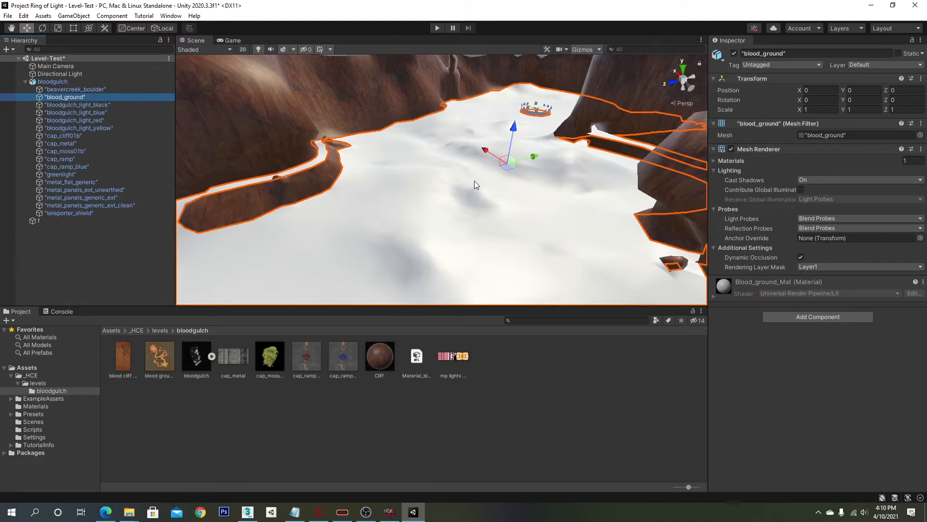
pyautogui.rightClick(402, 408)
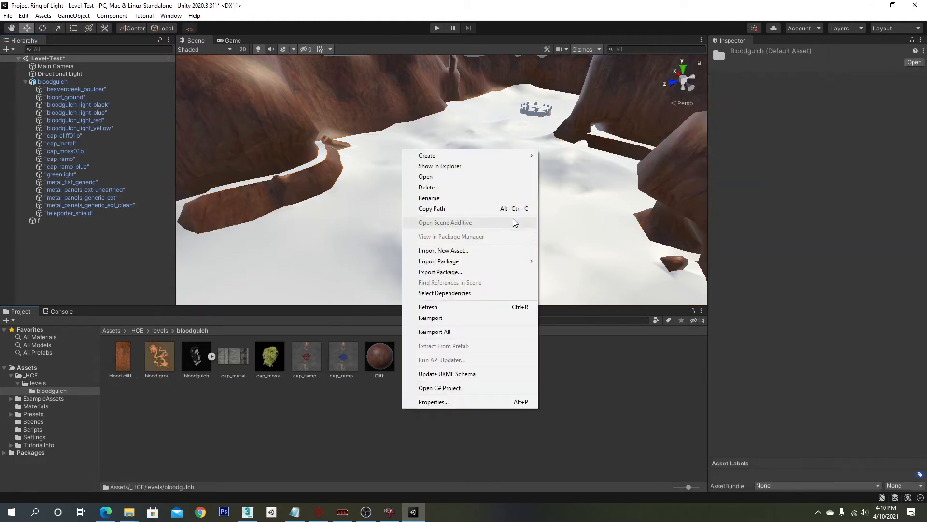
pyautogui.moveTo(512, 156)
pyautogui.click(563, 289)
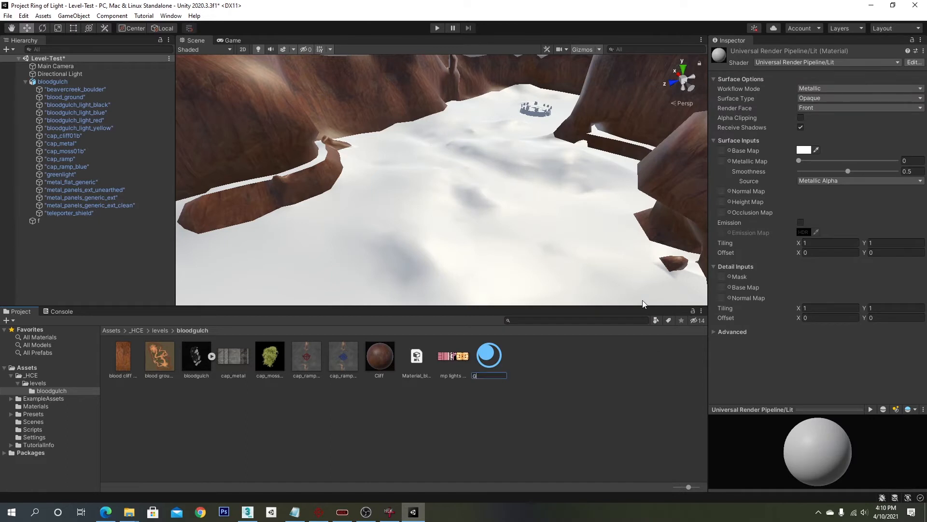
pyautogui.press('Return')
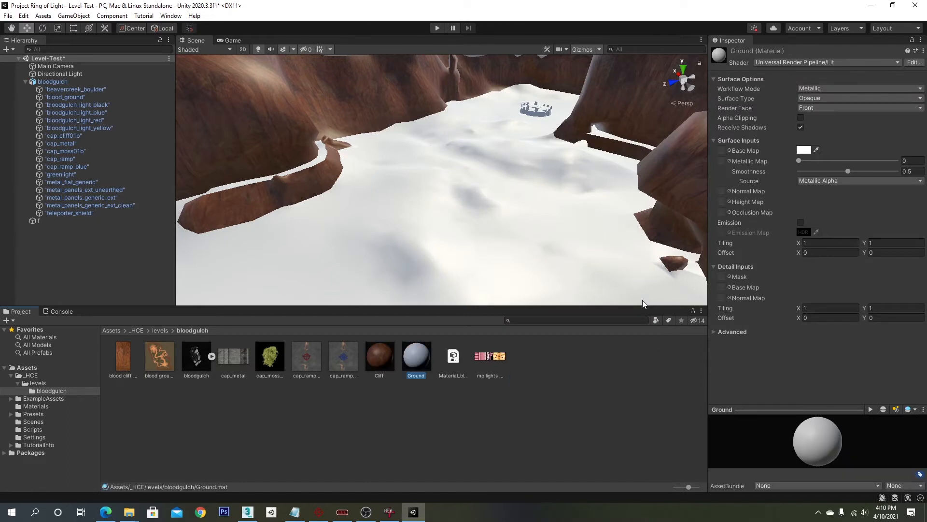
# - Apply the Ground material to the level's ground and set its base map to the blood ground texture
pyautogui.moveTo(424, 341); pyautogui.dragTo(448, 241)
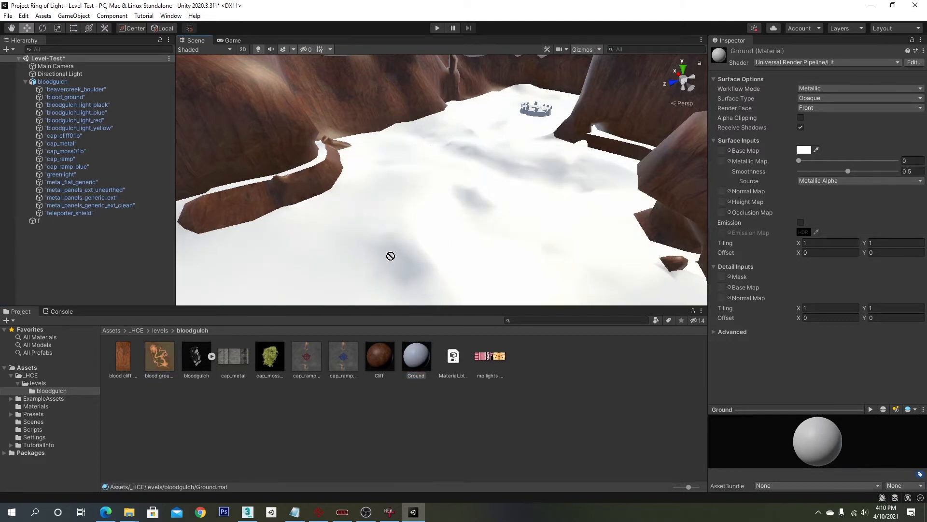
pyautogui.moveTo(415, 357); pyautogui.dragTo(590, 267)
pyautogui.moveTo(677, 208); pyautogui.dragTo(721, 151)
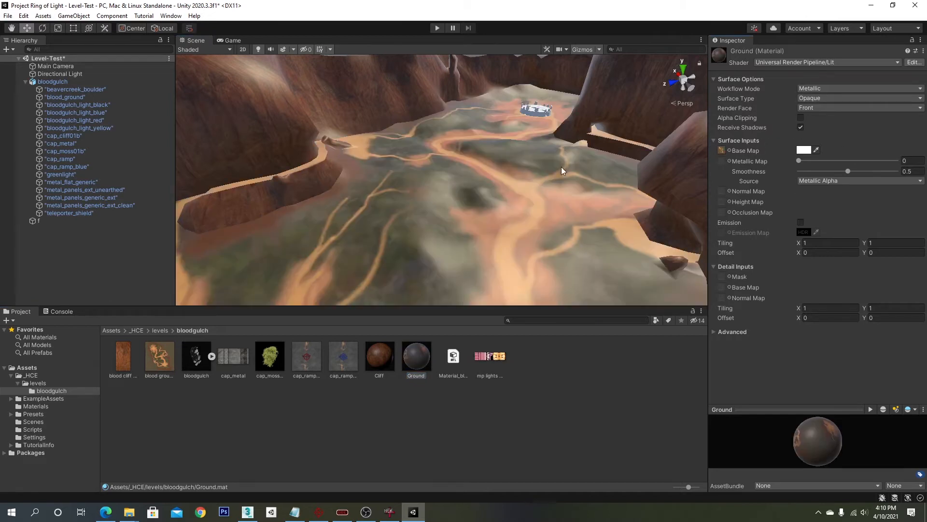
# - Set the Ground material's smoothness to 0
pyautogui.scroll(-6, 471, 200)
pyautogui.scroll(6, 471, 200)
pyautogui.moveTo(477, 203); pyautogui.dragTo(458, 176, button='right')
pyautogui.scroll(-10, 459, 178)
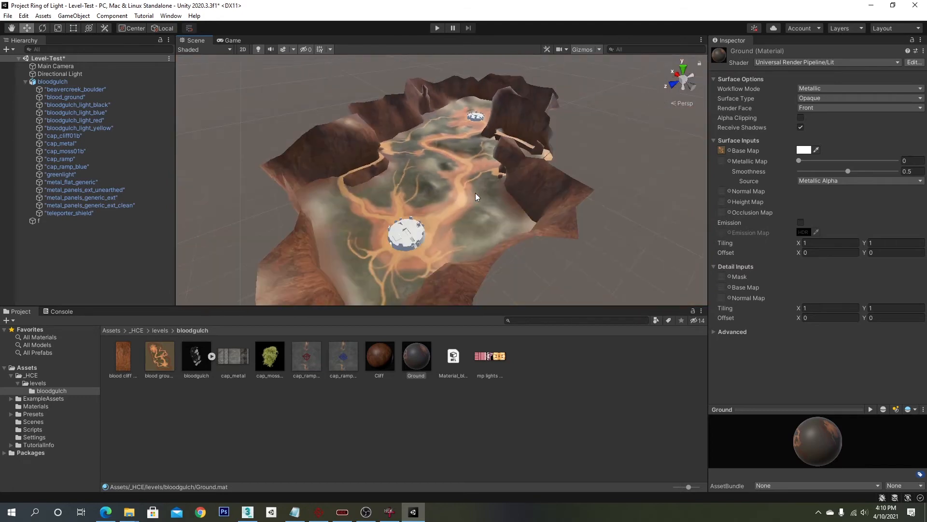
pyautogui.scroll(10, 475, 193)
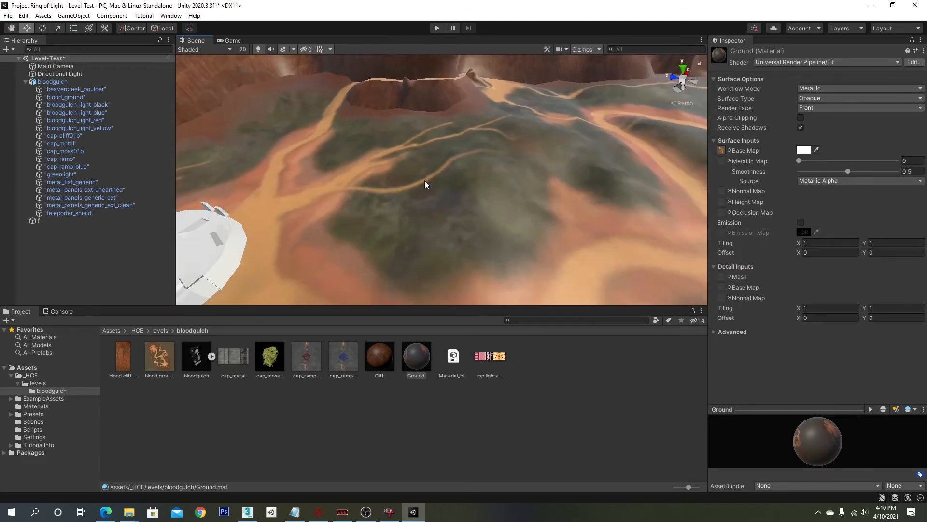
pyautogui.moveTo(427, 179); pyautogui.dragTo(674, 169, button='right')
pyautogui.moveTo(799, 161); pyautogui.dragTo(760, 169)
pyautogui.moveTo(848, 171); pyautogui.dragTo(715, 173)
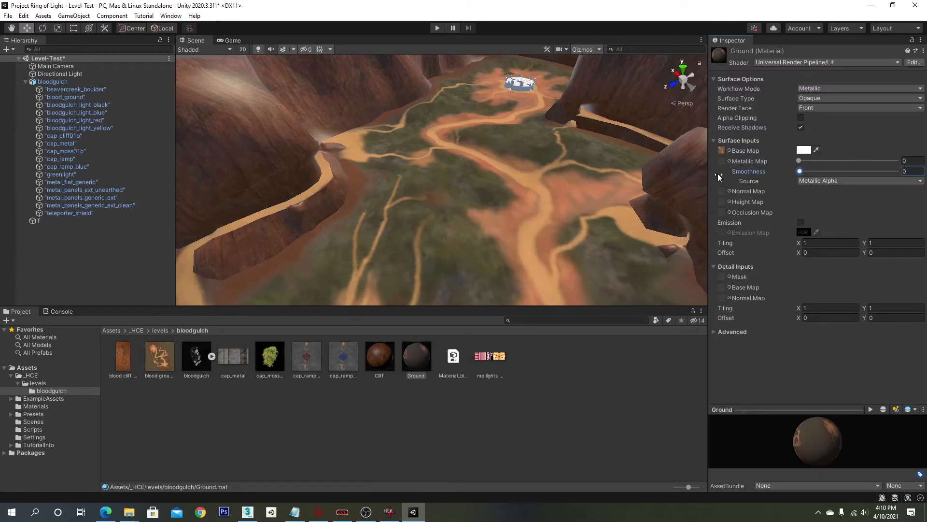
# - Set the Cliff material's smoothness to 0
pyautogui.moveTo(528, 180); pyautogui.dragTo(521, 142, button='right')
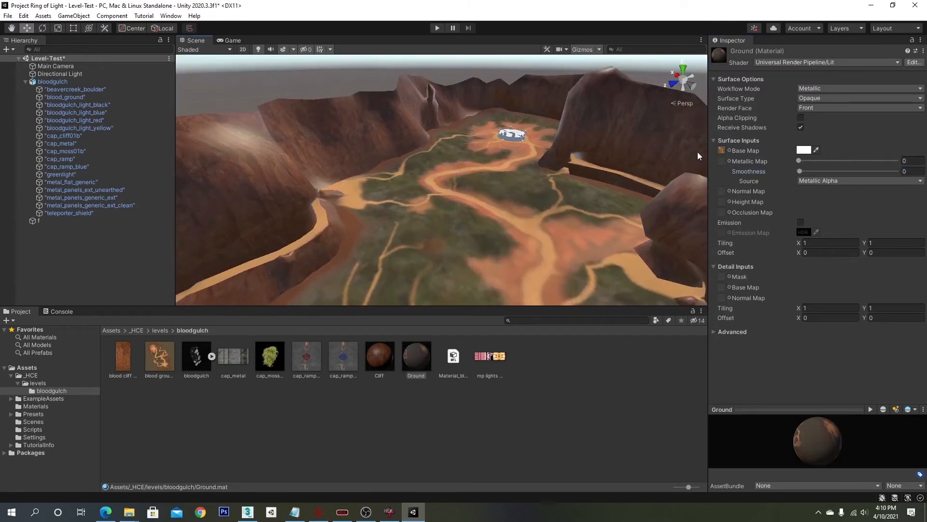
pyautogui.click(380, 360)
pyautogui.moveTo(845, 171); pyautogui.dragTo(752, 172)
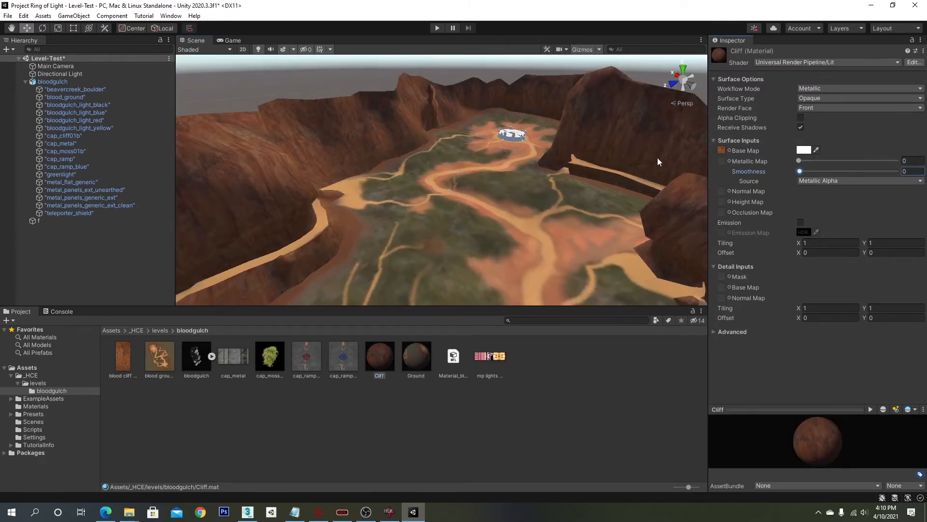
# - Orbit and zoom around the level to examine the textured ground and cliffs
pyautogui.moveTo(513, 206)
pyautogui.mouseDown(button='right')
pyautogui.moveTo(477, 221)
pyautogui.moveTo(459, 209)
pyautogui.moveTo(470, 173)
pyautogui.moveTo(467, 192)
pyautogui.moveTo(588, 211)
pyautogui.moveTo(440, 222)
pyautogui.moveTo(457, 197)
pyautogui.moveTo(536, 191)
pyautogui.moveTo(517, 203)
pyautogui.moveTo(534, 201)
pyautogui.moveTo(502, 195)
pyautogui.mouseUp(button='right')
pyautogui.scroll(-8, 460, 208)
pyautogui.scroll(6, 460, 207)
pyautogui.scroll(4, 464, 179)
pyautogui.scroll(-6, 496, 189)
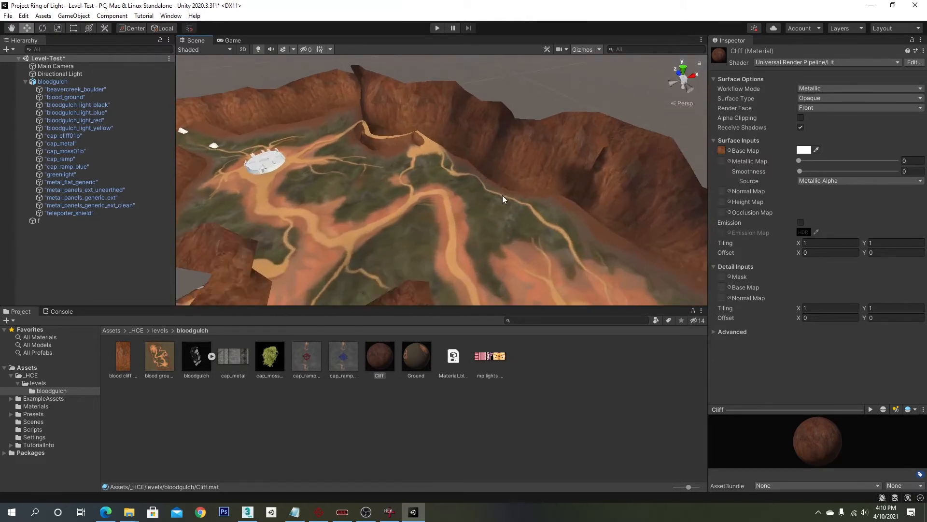
pyautogui.keyDown('alt'); pyautogui.moveTo(502, 195); pyautogui.dragTo(467, 199); pyautogui.keyUp('alt')
pyautogui.keyDown('alt'); pyautogui.moveTo(543, 193); pyautogui.dragTo(396, 195); pyautogui.keyUp('alt')
pyautogui.scroll(4, 566, 189)
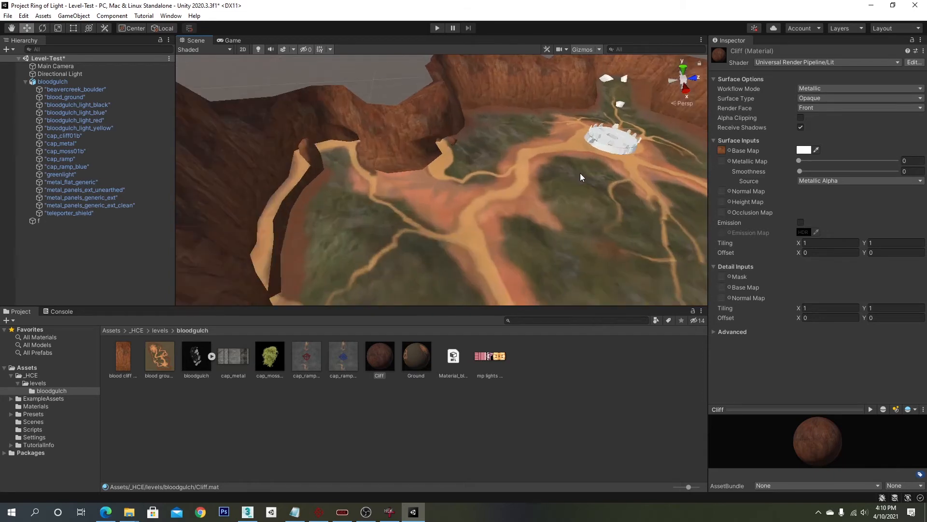
pyautogui.moveTo(581, 173); pyautogui.dragTo(515, 209, button='middle')
pyautogui.scroll(5, 512, 211)
pyautogui.moveTo(508, 213); pyautogui.dragTo(526, 228, button='right')
pyautogui.press('d')
pyautogui.scroll(2, 526, 228)
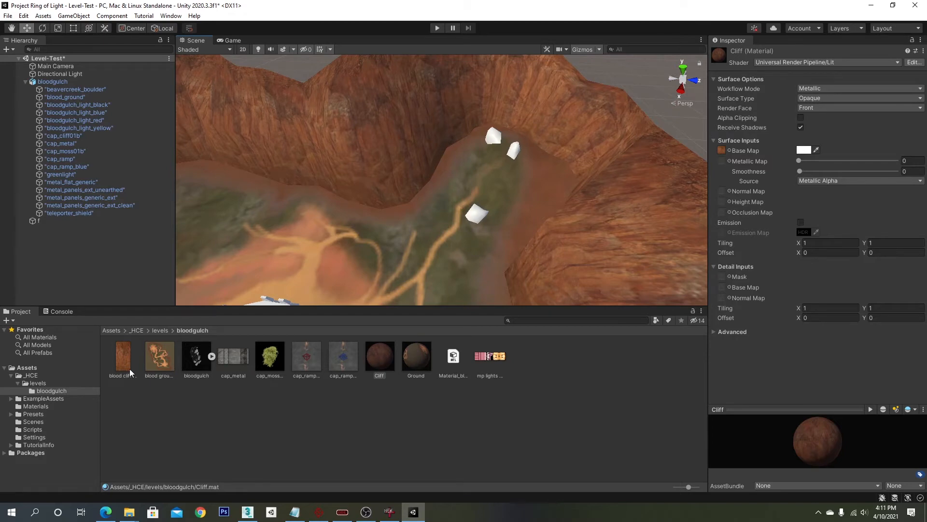
# - Select the untextured white boulders in the scene to identify their object in the hierarchy
pyautogui.click(476, 221)
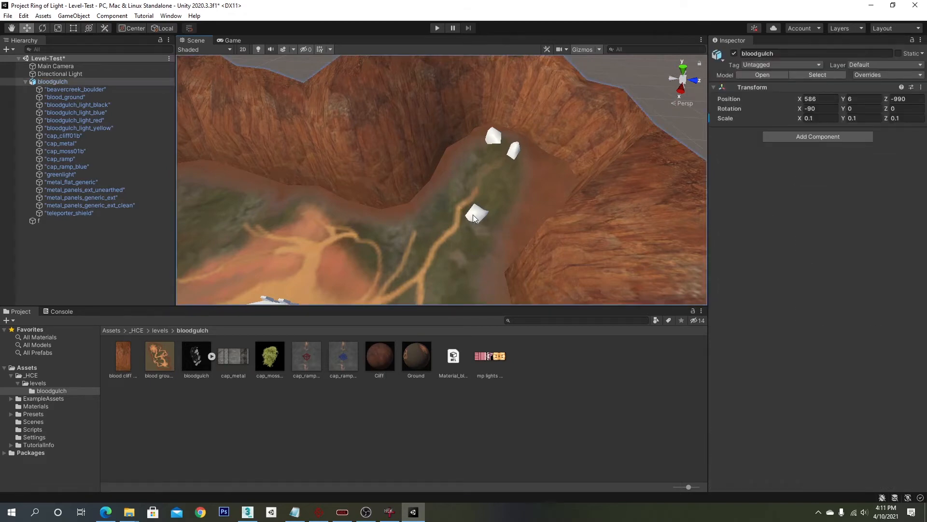
pyautogui.click(473, 218)
pyautogui.moveTo(523, 155); pyautogui.dragTo(468, 173, button='right')
pyautogui.moveTo(468, 174); pyautogui.dragTo(446, 181, button='middle')
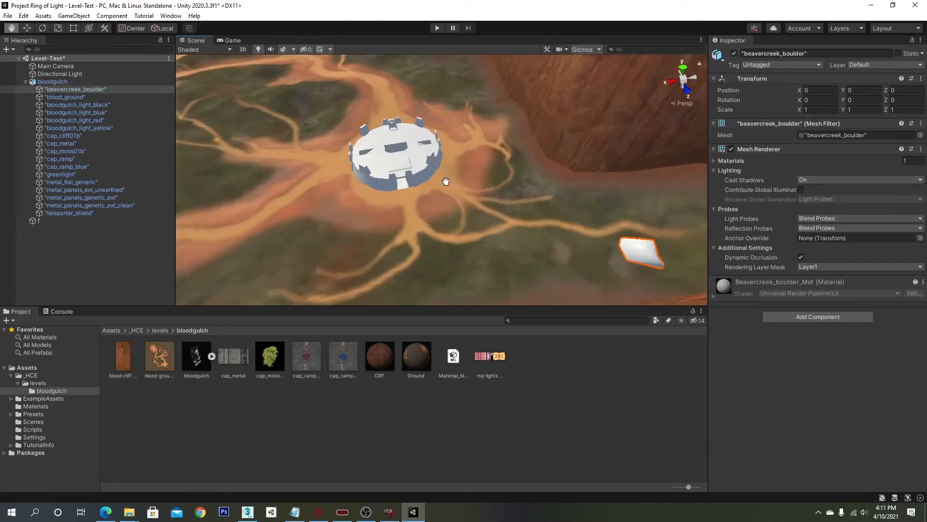
pyautogui.moveTo(446, 181); pyautogui.dragTo(505, 183, button='right')
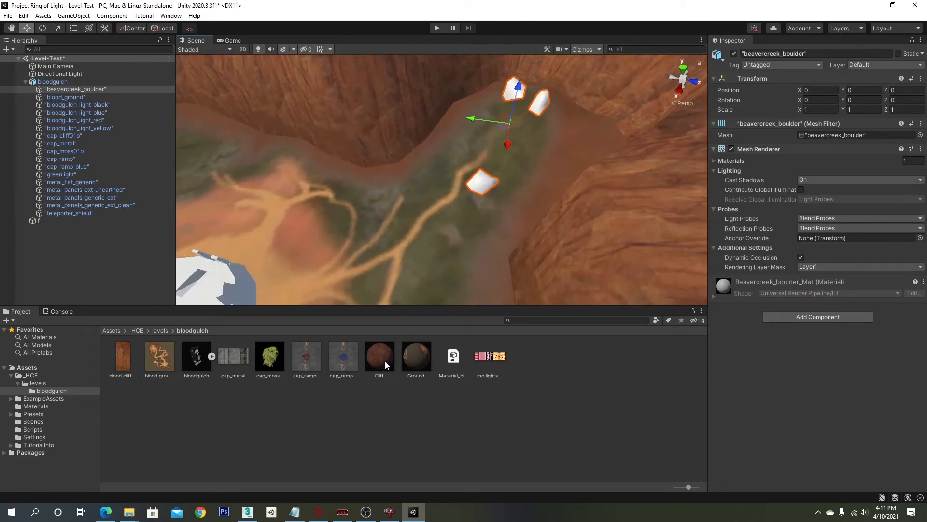
pyautogui.moveTo(380, 364)
pyautogui.mouseDown()
pyautogui.moveTo(201, 223)
pyautogui.moveTo(93, 94)
pyautogui.moveTo(372, 360)
pyautogui.mouseUp()
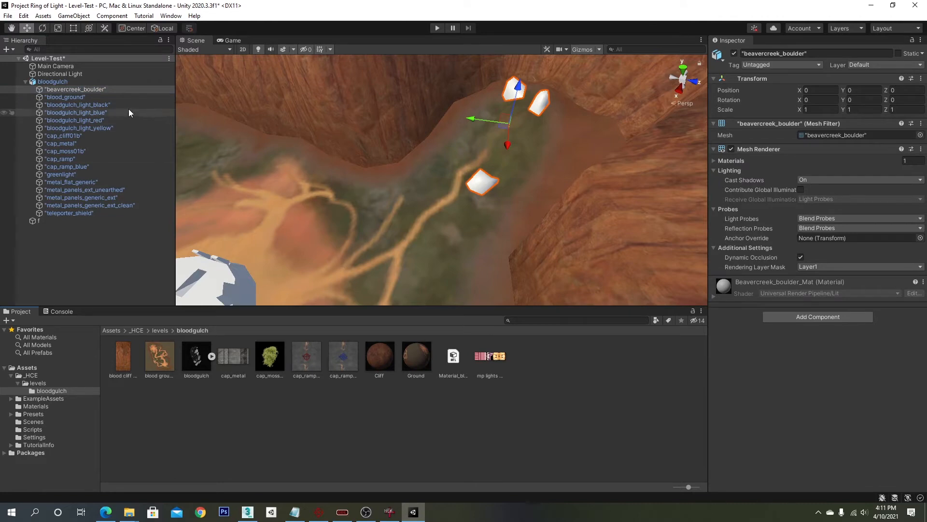
pyautogui.click(94, 90)
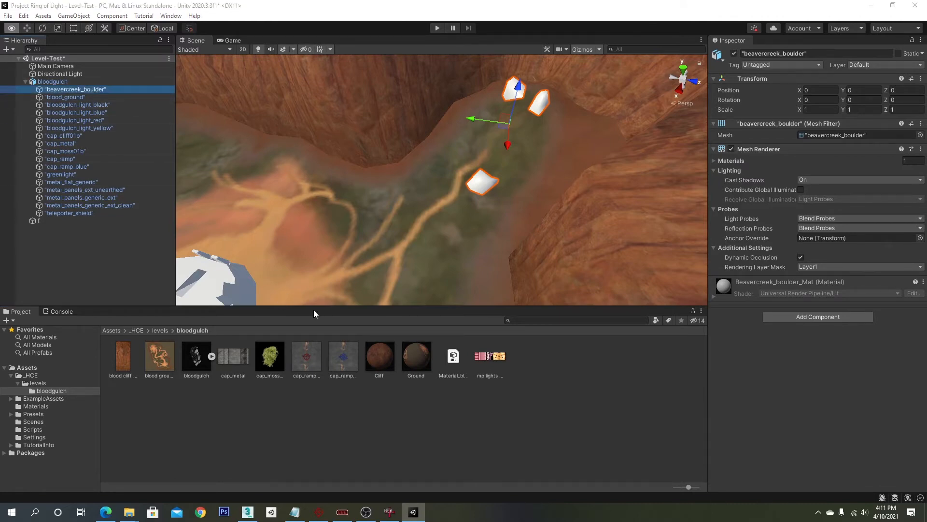
# - Browse in File Explorer to the ripped beavercreek bitmaps folder holding the boulder texture
pyautogui.hotkey('alt', 'Tab')
pyautogui.click(620, 59)
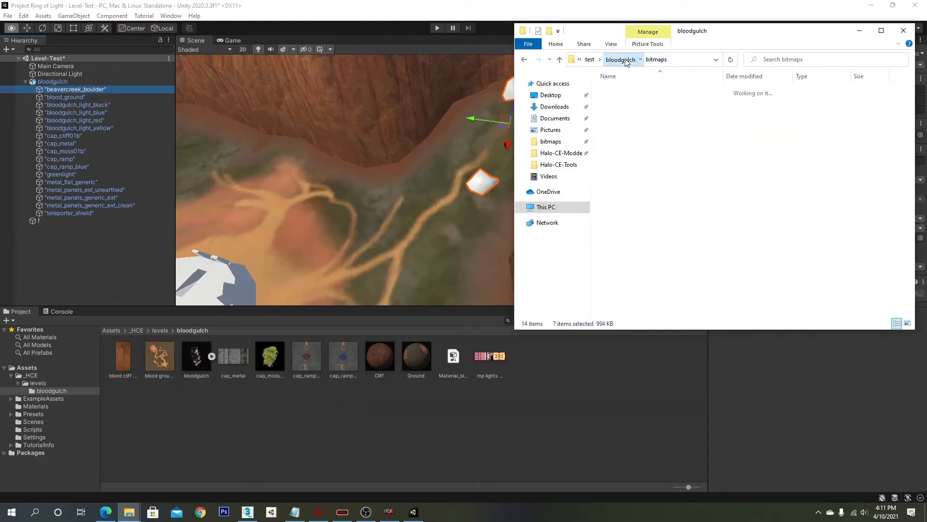
pyautogui.click(615, 59)
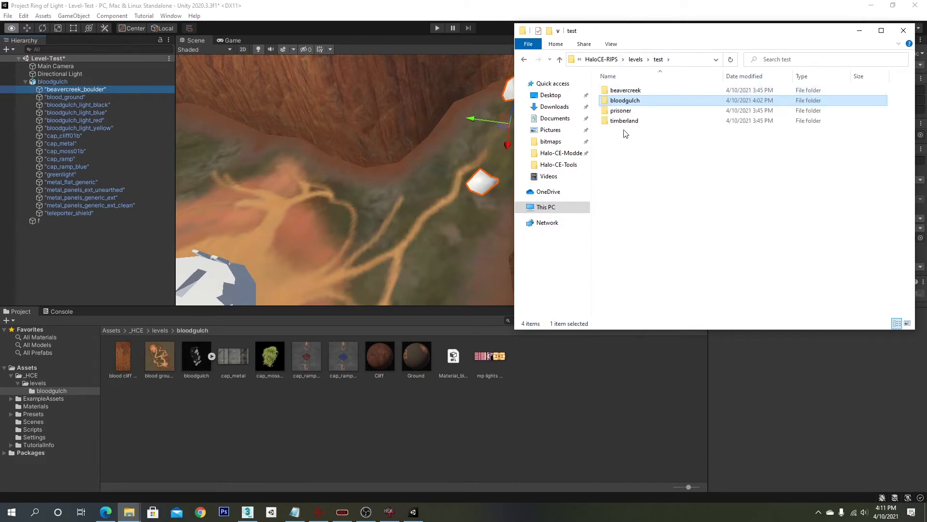
pyautogui.doubleClick(626, 89)
pyautogui.doubleClick(618, 91)
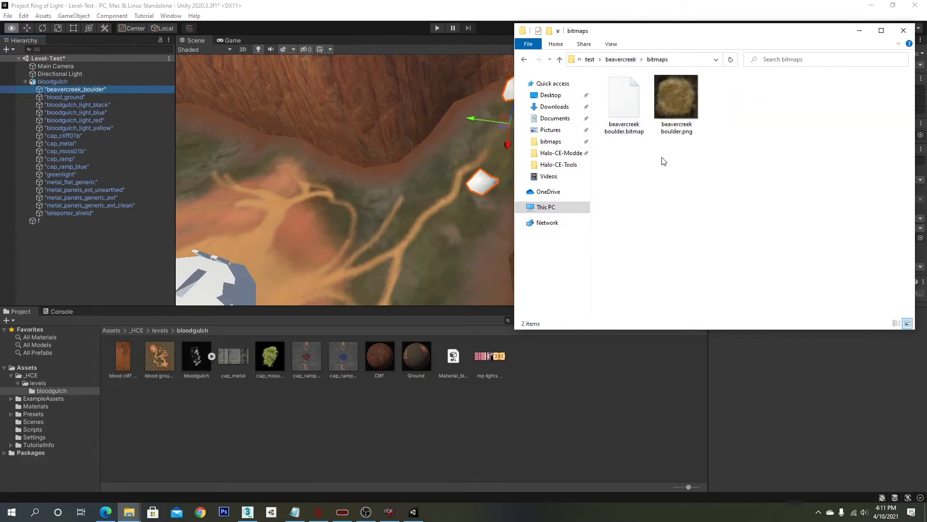
pyautogui.click(689, 107)
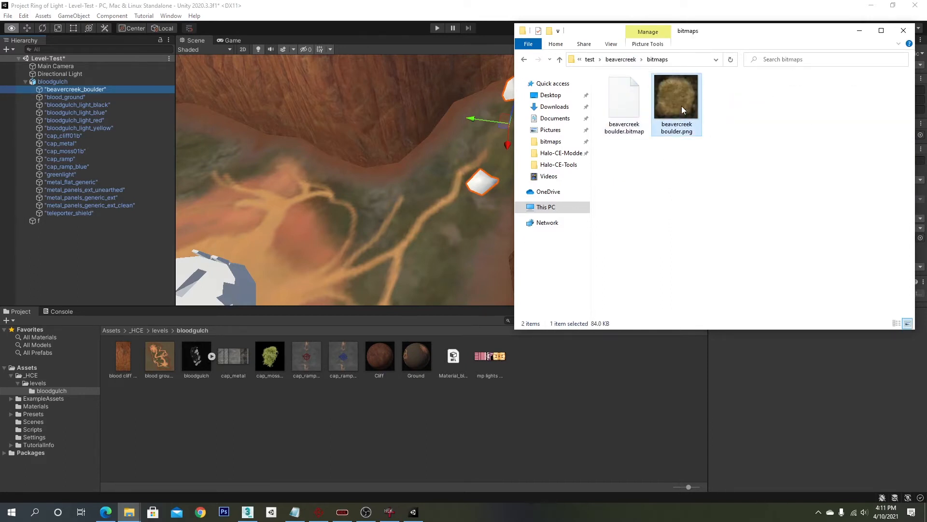
pyautogui.moveTo(681, 106); pyautogui.dragTo(663, 129)
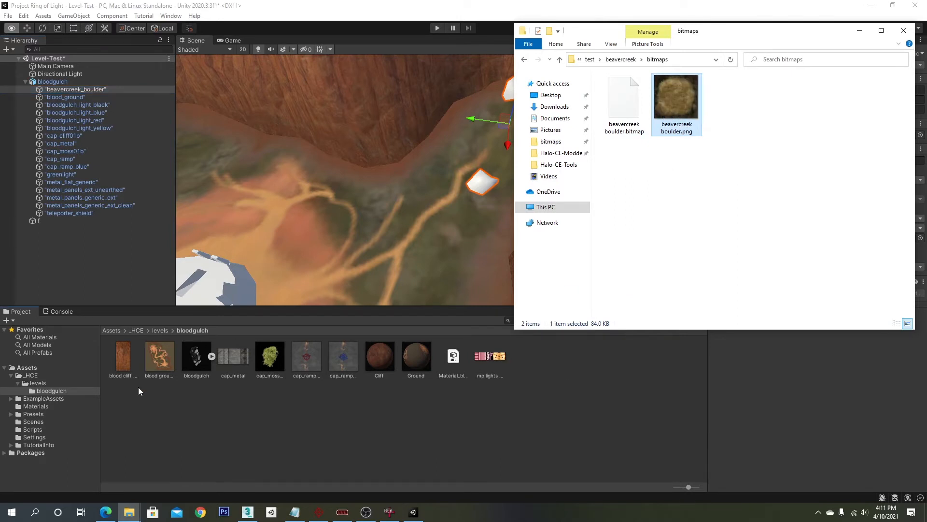
# - Create a new folder named beavercreek inside the levels folder
pyautogui.click(41, 384)
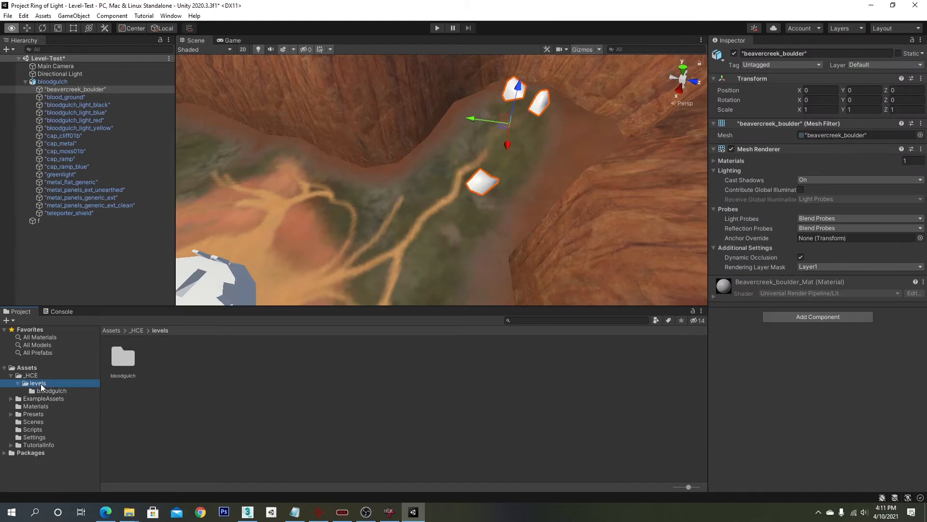
pyautogui.rightClick(41, 385)
pyautogui.moveTo(145, 130)
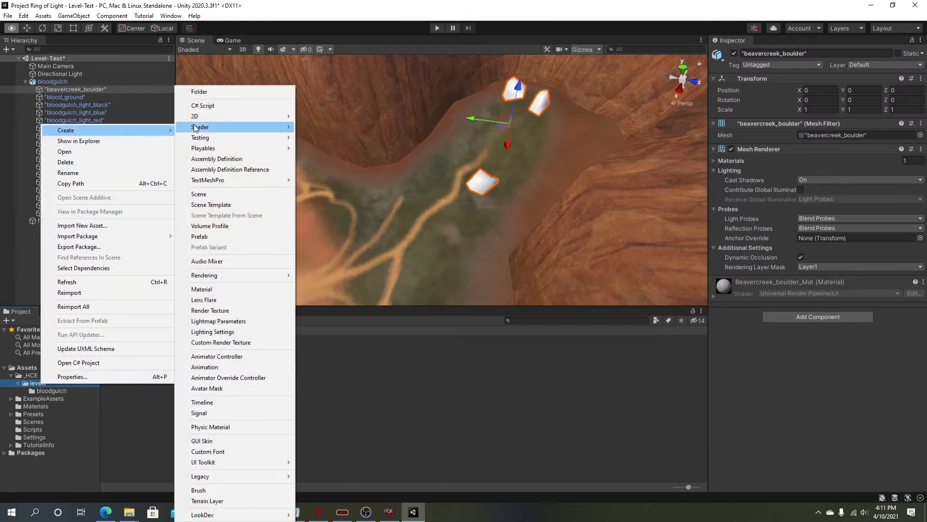
pyautogui.click(233, 92)
pyautogui.write('beavercreek')
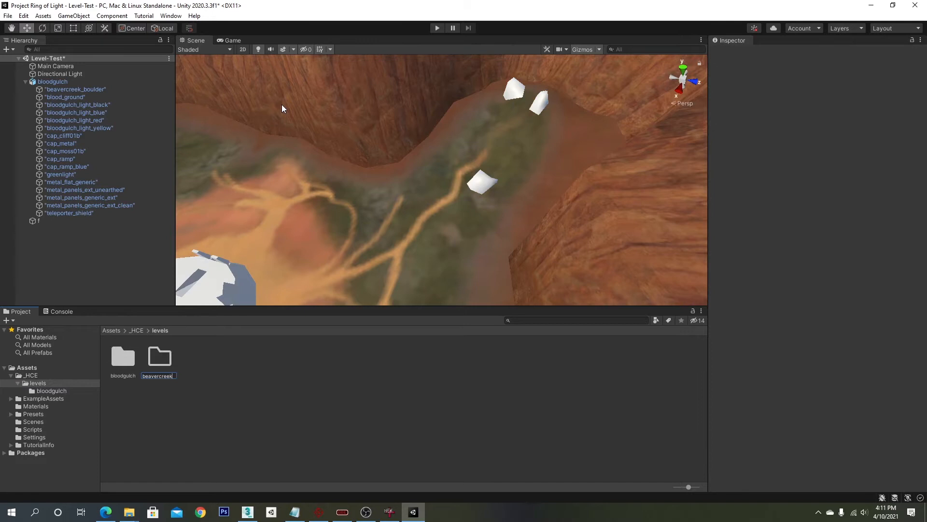
pyautogui.press('Return')
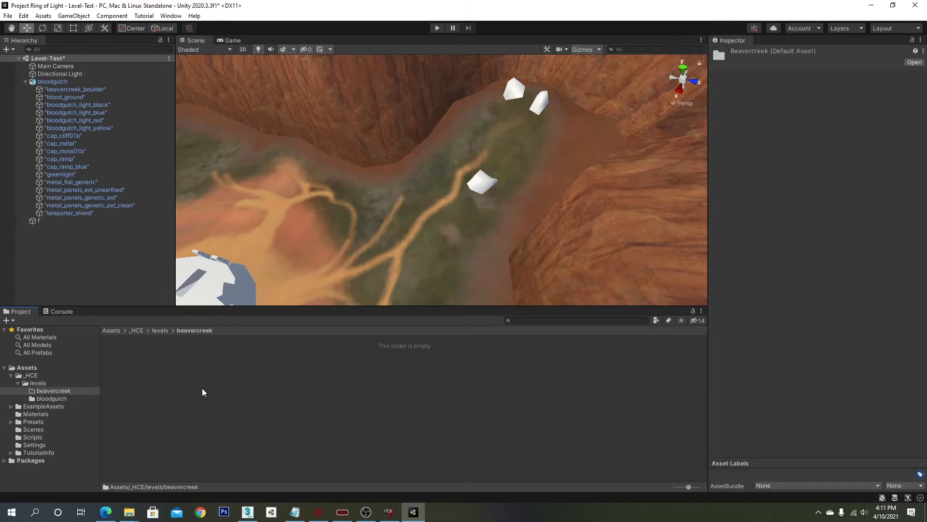
# - Create a subfolder named bitmaps inside beavercreek and open it
pyautogui.rightClick(203, 392)
pyautogui.moveTo(319, 134)
pyautogui.click(399, 91)
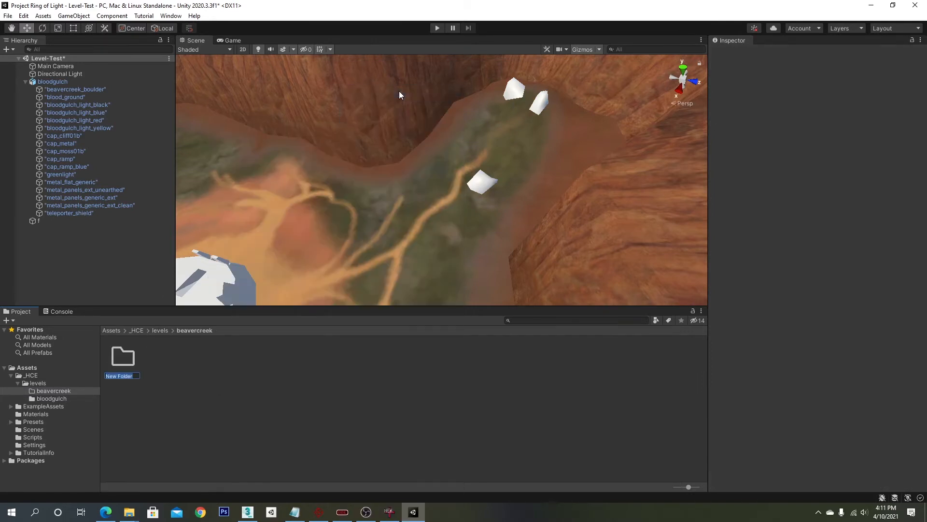
pyautogui.write('bitmaps')
pyautogui.press('Return')
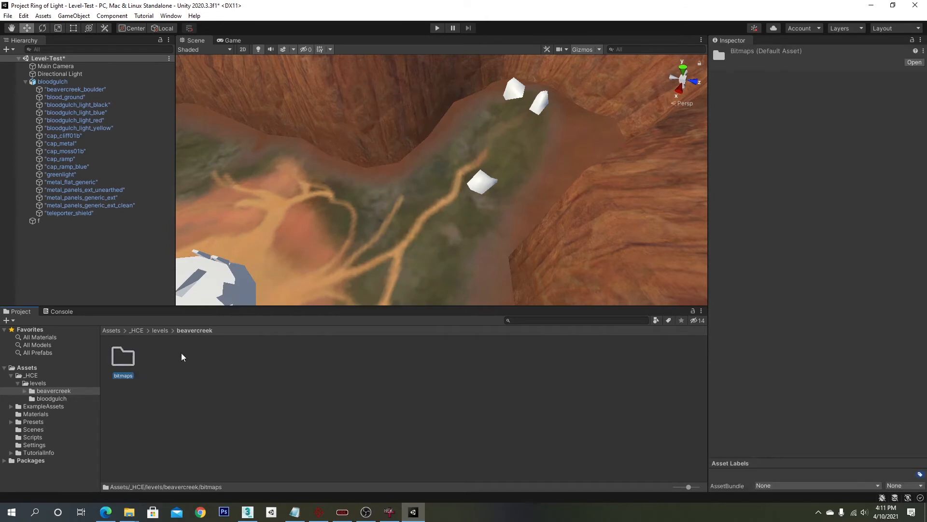
pyautogui.doubleClick(114, 359)
# - Import beavercreek boulder.png into the new bitmaps folder and return to the bloodgulch folder
pyautogui.hotkey('alt', 'Tab')
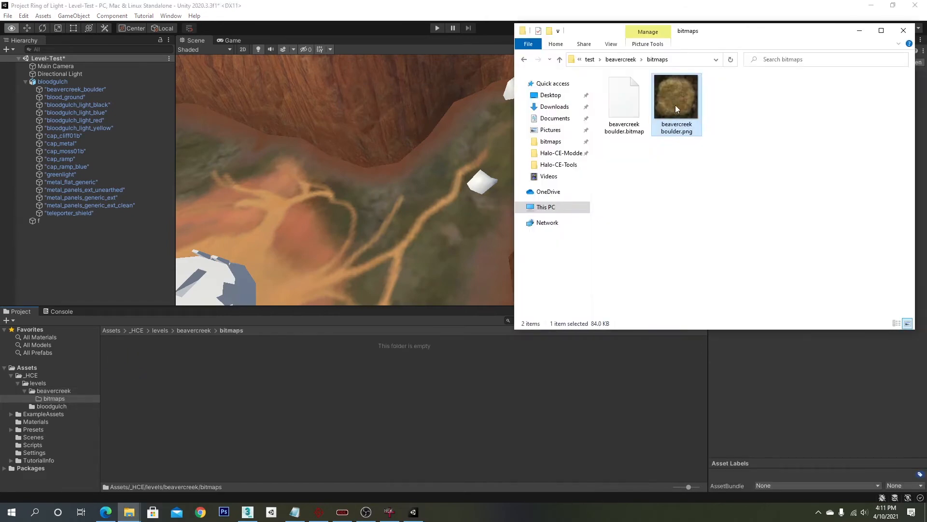
pyautogui.moveTo(675, 105); pyautogui.dragTo(371, 382)
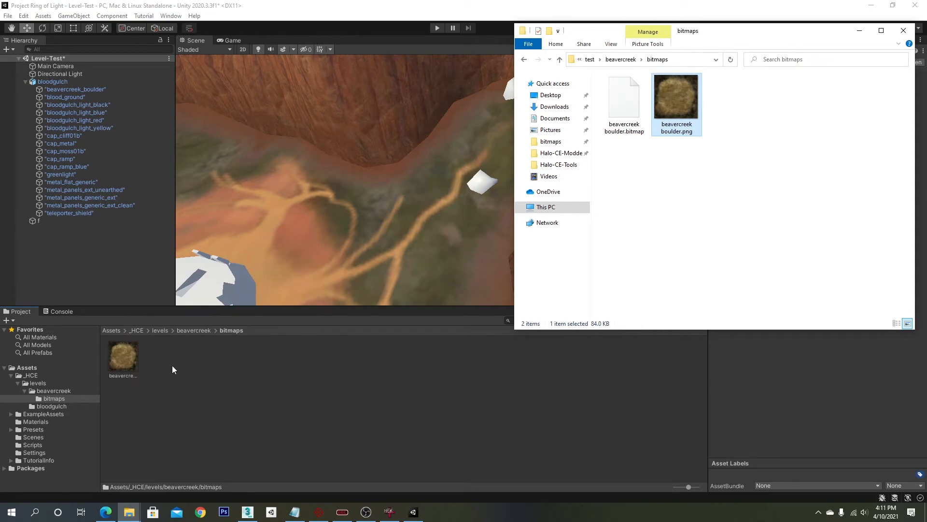
pyautogui.click(507, 16)
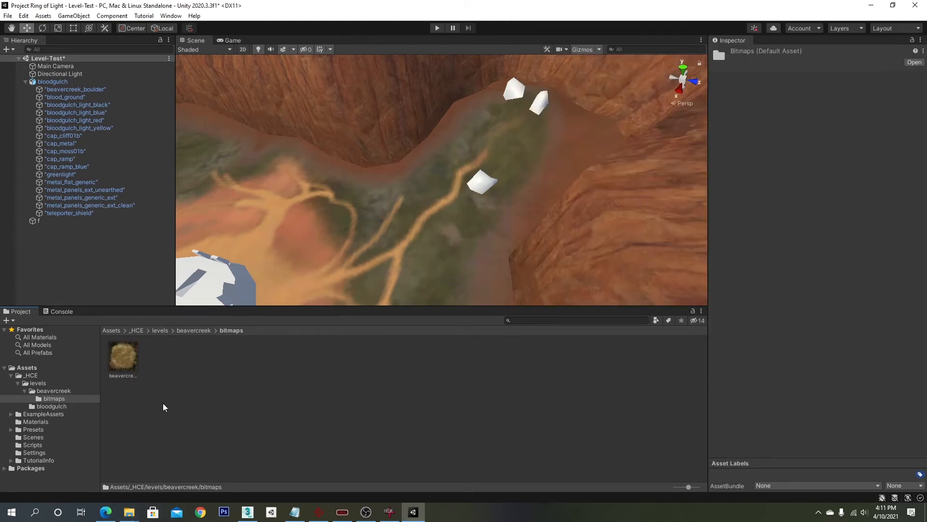
pyautogui.click(52, 406)
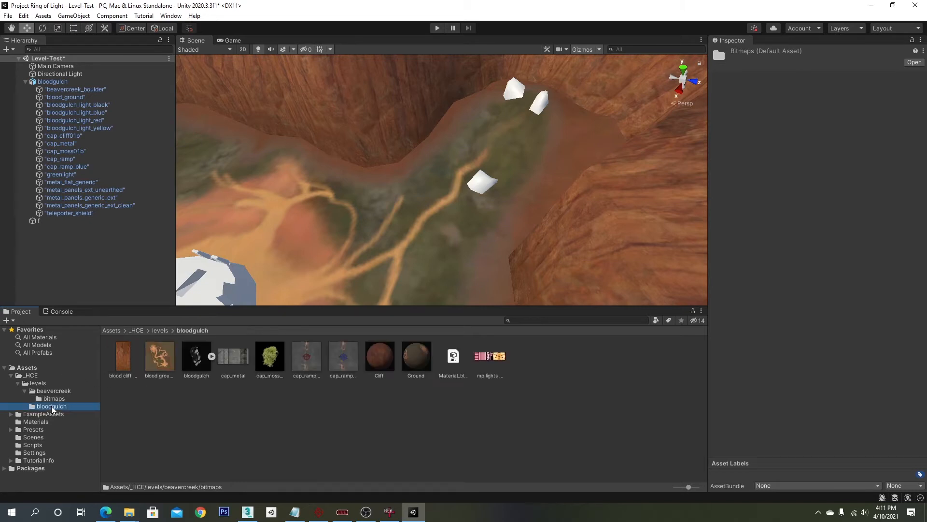
# - Create a new material named Boulder in the bloodgulch folder
pyautogui.rightClick(391, 423)
pyautogui.moveTo(491, 165)
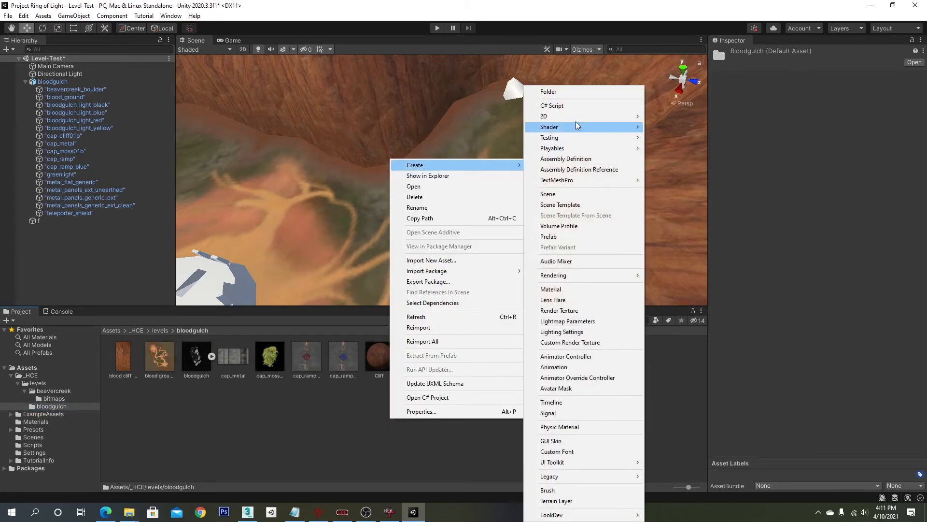
pyautogui.click(585, 289)
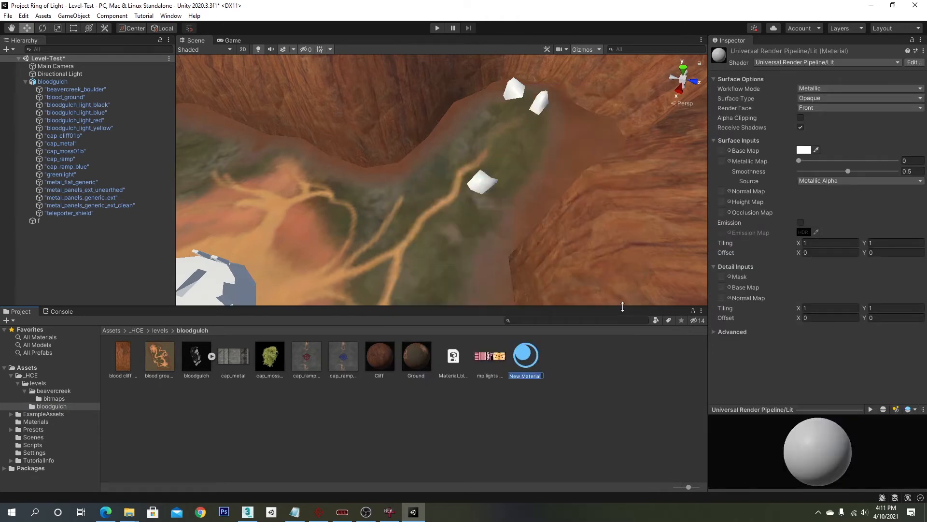
pyautogui.write('Boulder')
pyautogui.press('Return')
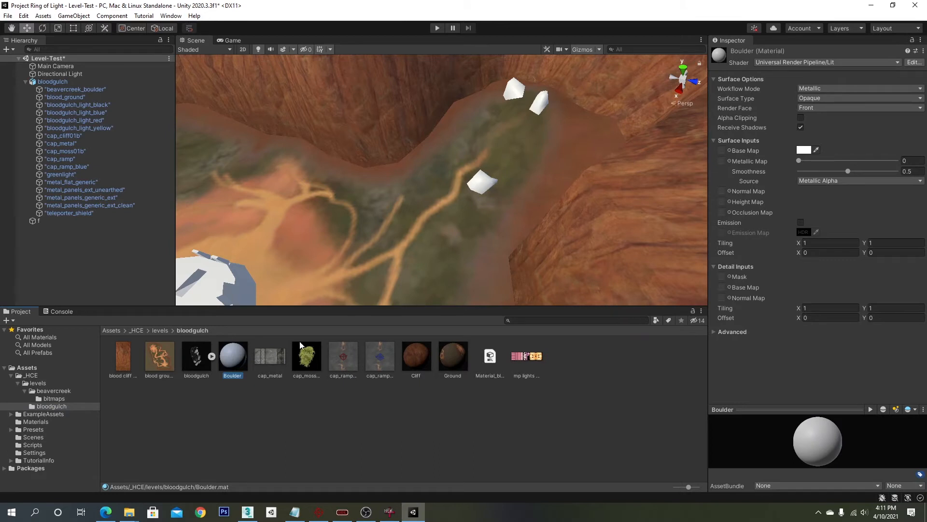
# - Assign the beavercreek boulder texture as the Boulder material's base map
pyautogui.moveTo(322, 288); pyautogui.dragTo(482, 185)
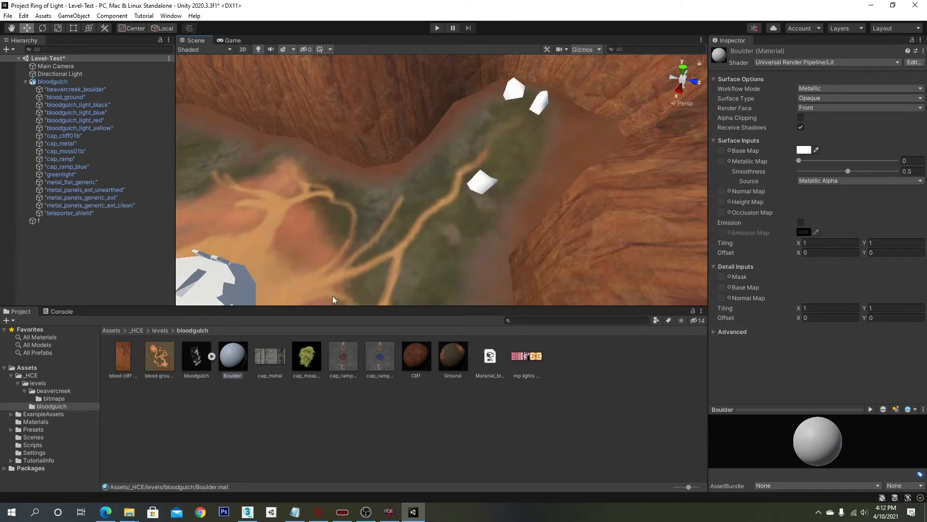
pyautogui.click(57, 397)
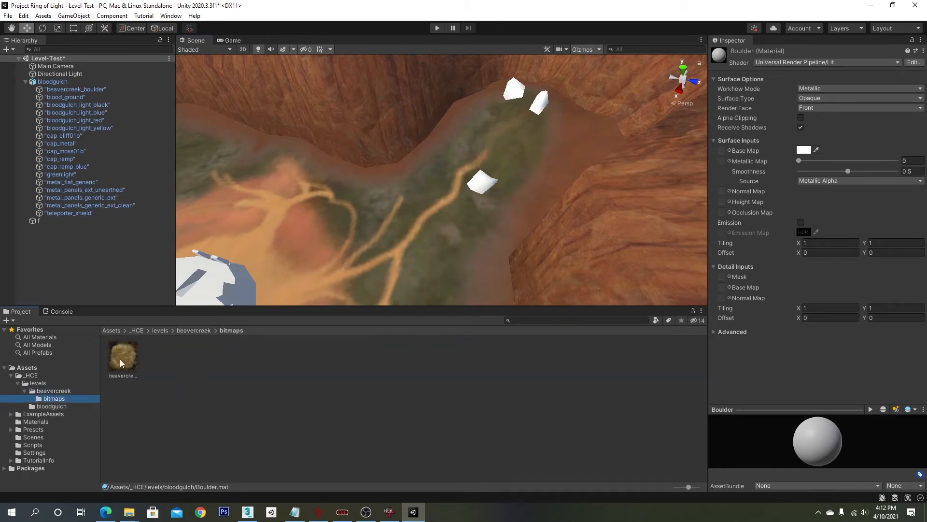
pyautogui.moveTo(119, 358); pyautogui.dragTo(723, 151)
# - Orbit and zoom around the level to inspect the textured boulders and the central base
pyautogui.moveTo(559, 189); pyautogui.dragTo(527, 163, button='right')
pyautogui.moveTo(527, 164); pyautogui.dragTo(499, 178, button='middle')
pyautogui.moveTo(499, 178); pyautogui.dragTo(700, 181, button='right')
pyautogui.scroll(5, 484, 199)
pyautogui.scroll(-6, 552, 214)
pyautogui.moveTo(552, 213); pyautogui.dragTo(538, 184, button='middle')
pyautogui.scroll(-4, 538, 184)
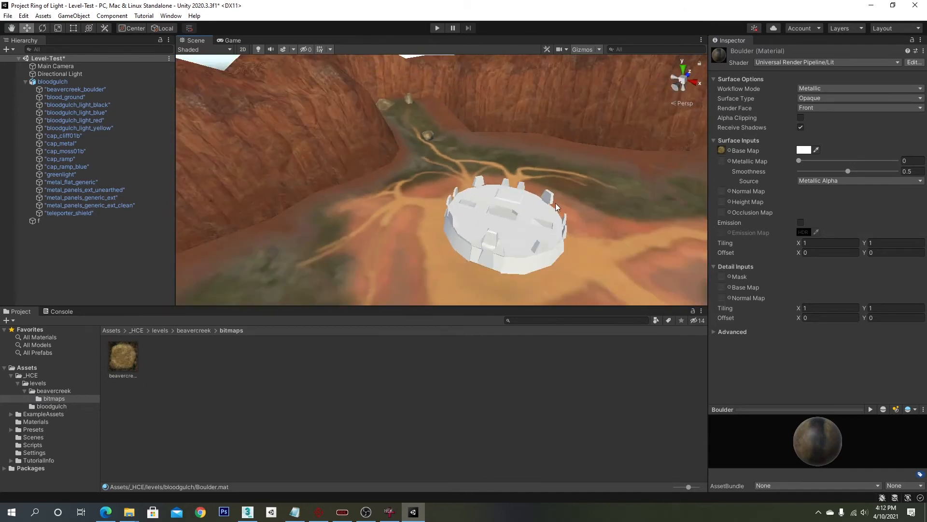
pyautogui.moveTo(556, 203); pyautogui.dragTo(601, 211, button='right')
pyautogui.moveTo(601, 211); pyautogui.dragTo(579, 205, button='middle')
pyautogui.moveTo(580, 205); pyautogui.dragTo(418, 219, button='right')
pyautogui.scroll(-5, 491, 198)
pyautogui.scroll(-4, 491, 198)
pyautogui.scroll(4, 418, 219)
pyautogui.scroll(-5, 418, 219)
pyautogui.moveTo(499, 216); pyautogui.dragTo(449, 216, button='right')
pyautogui.scroll(-4, 492, 215)
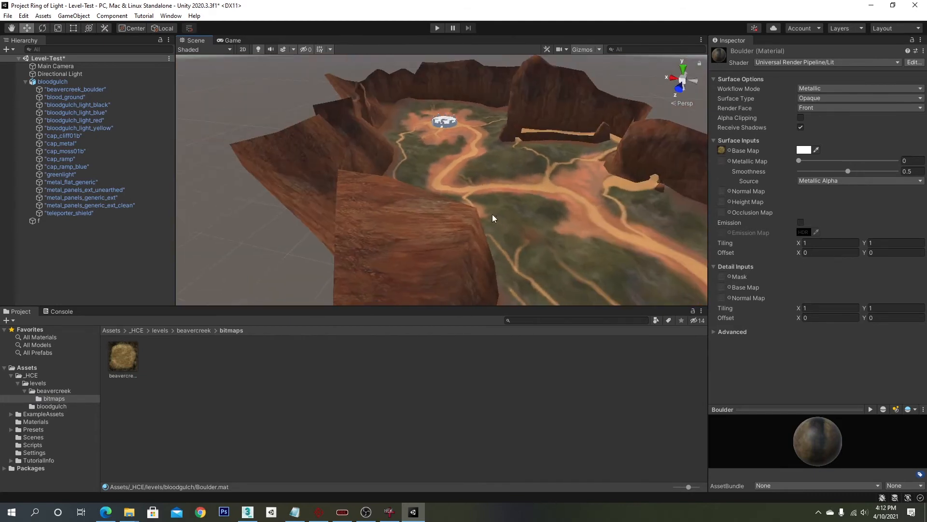
pyautogui.moveTo(492, 215); pyautogui.dragTo(439, 193, button='middle')
pyautogui.scroll(-4, 439, 189)
pyautogui.moveTo(439, 188); pyautogui.dragTo(575, 214, button='right')
pyautogui.scroll(-5, 453, 210)
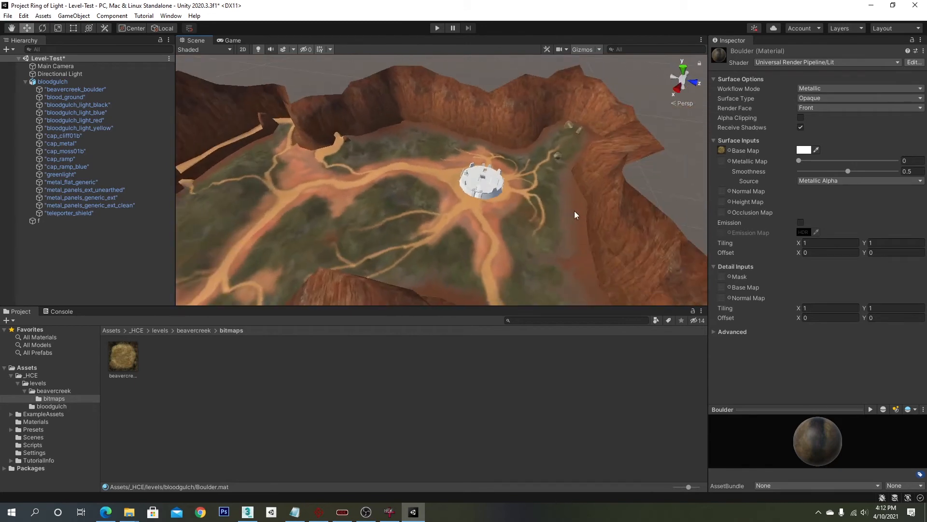
pyautogui.scroll(5, 575, 210)
pyautogui.moveTo(574, 210); pyautogui.dragTo(603, 208, button='middle')
# - Create a bitmaps folder inside bloodgulch and move the level's texture images into it
pyautogui.click(68, 82)
pyautogui.click(52, 406)
pyautogui.rightClick(175, 395)
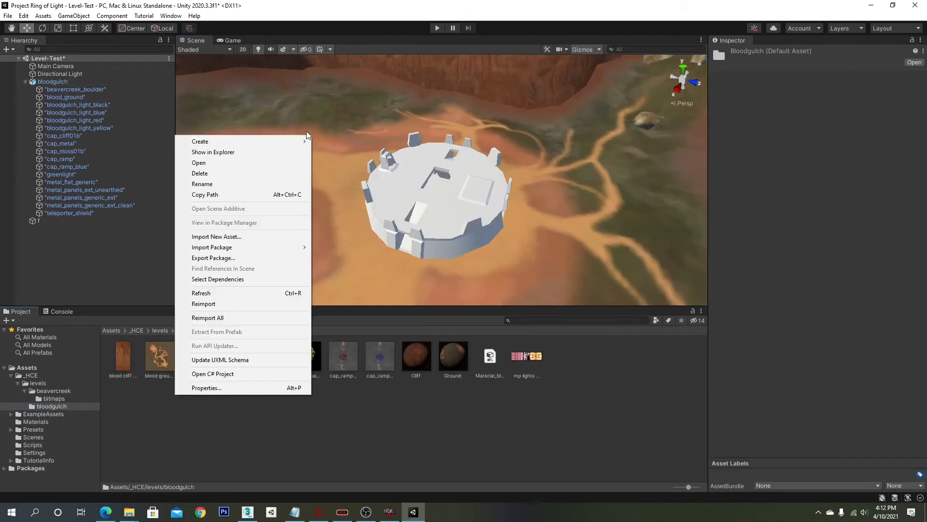
pyautogui.click(372, 93)
pyautogui.write('bitmaps')
pyautogui.press('Return')
pyautogui.click(160, 367)
pyautogui.keyDown('ctrl'); pyautogui.click(197, 361); pyautogui.keyUp('ctrl')
pyautogui.keyDown('ctrl'); pyautogui.click(417, 361); pyautogui.keyUp('ctrl')
pyautogui.keyDown('ctrl'); pyautogui.click(563, 357); pyautogui.keyUp('ctrl')
pyautogui.moveTo(563, 357); pyautogui.dragTo(123, 357)
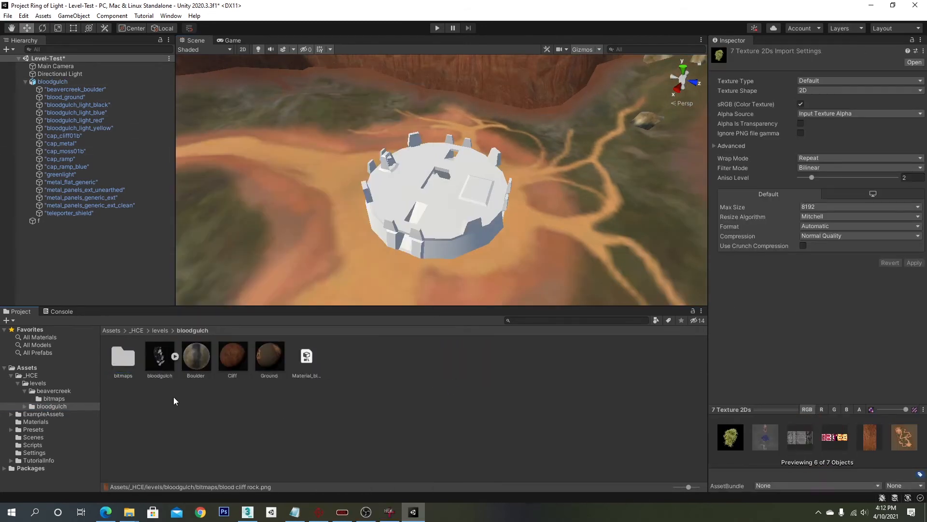
# - Select the base's metal_panels_generic_ext object in the scene to check its material
pyautogui.click(174, 400)
pyautogui.scroll(5, 399, 230)
pyautogui.click(399, 229)
pyautogui.scroll(-5, 399, 230)
pyautogui.keyDown('alt'); pyautogui.moveTo(399, 230); pyautogui.dragTo(434, 218); pyautogui.keyUp('alt')
pyautogui.click(400, 205)
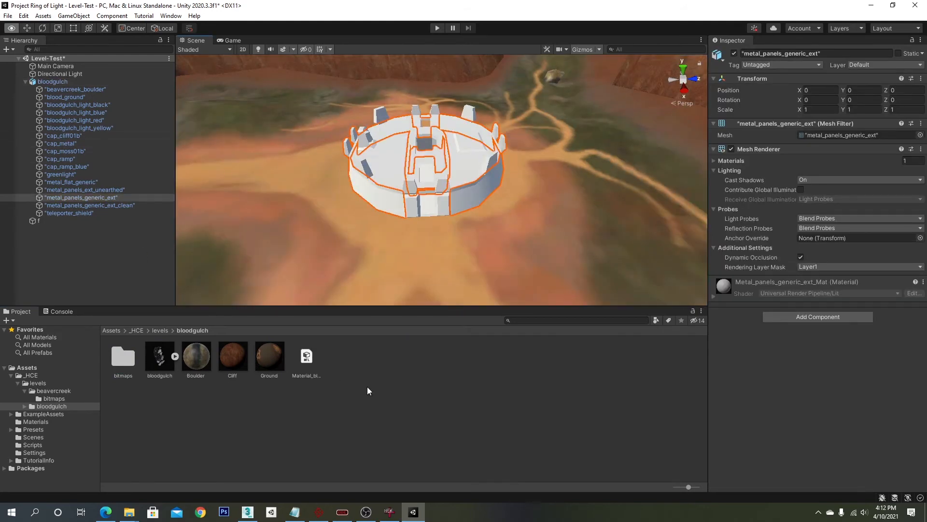
# - Browse the ripped HaloCE-RIPS levels folders in File Explorer
pyautogui.click(129, 512)
pyautogui.click(644, 60)
pyautogui.click(617, 62)
pyautogui.doubleClick(621, 111)
pyautogui.doubleClick(621, 91)
pyautogui.doubleClick(676, 101)
pyautogui.click(611, 39)
pyautogui.click(614, 61)
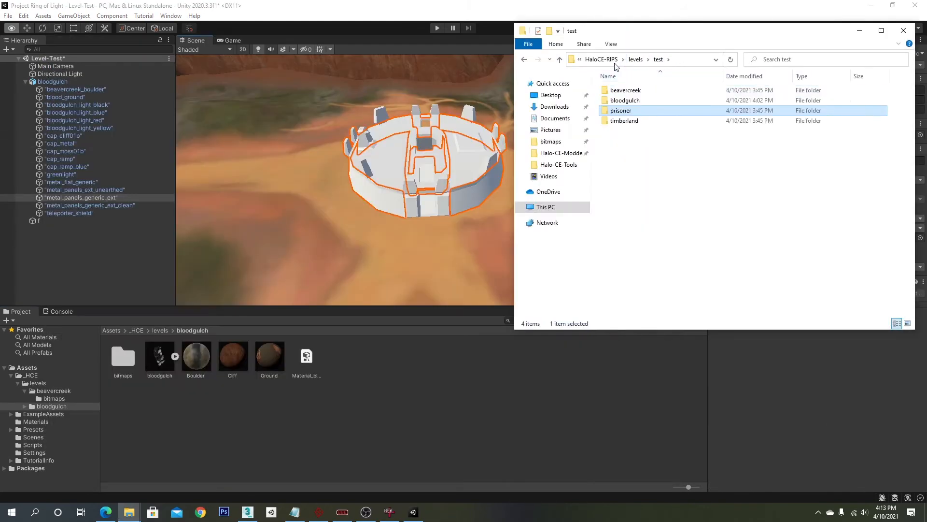
pyautogui.doubleClick(626, 121)
pyautogui.doubleClick(629, 92)
pyautogui.click(622, 61)
pyautogui.click(594, 61)
pyautogui.doubleClick(623, 92)
pyautogui.doubleClick(622, 91)
pyautogui.click(611, 61)
pyautogui.click(635, 60)
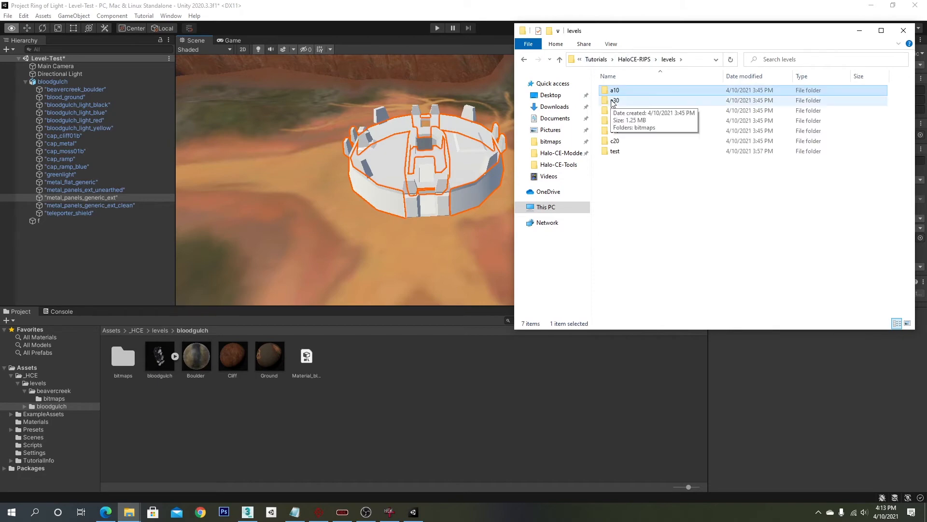
pyautogui.doubleClick(612, 102)
pyautogui.doubleClick(622, 92)
pyautogui.click(784, 109)
pyautogui.click(596, 61)
# - Copy the a10, a30, b30, b40, c10 and c20 level folders from the rips into the project's levels folder
pyautogui.rightClick(40, 382)
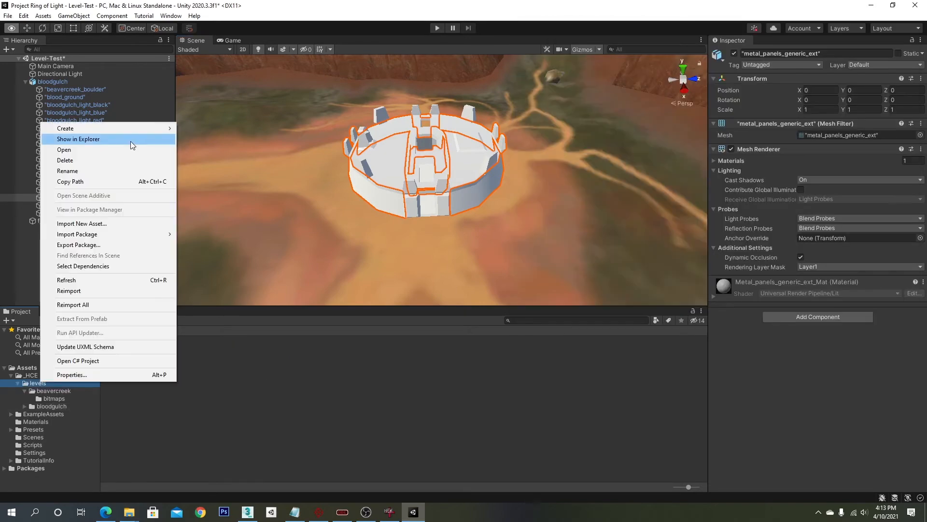
pyautogui.click(131, 144)
pyautogui.doubleClick(108, 68)
pyautogui.click(128, 512)
pyautogui.moveTo(623, 91); pyautogui.dragTo(726, 145)
pyautogui.moveTo(696, 135); pyautogui.dragTo(241, 198)
pyautogui.doubleClick(107, 108)
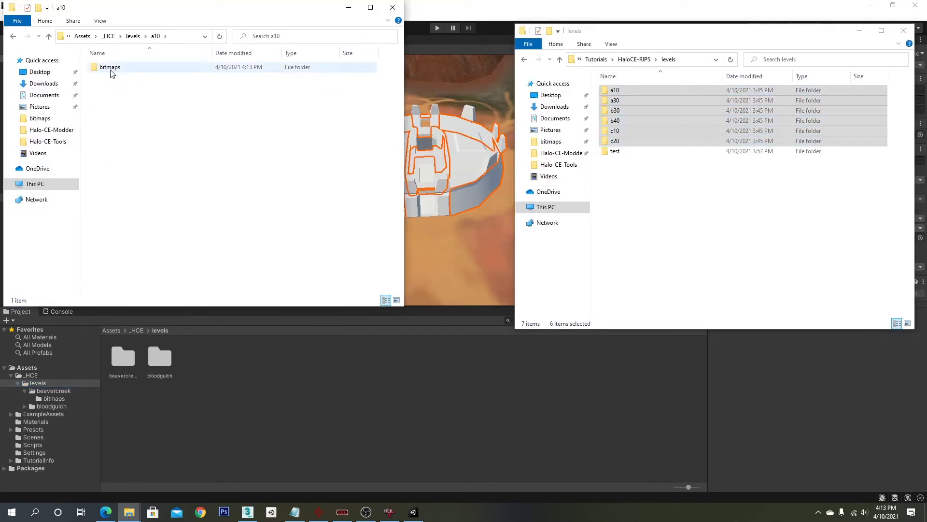
pyautogui.click(392, 7)
pyautogui.click(860, 31)
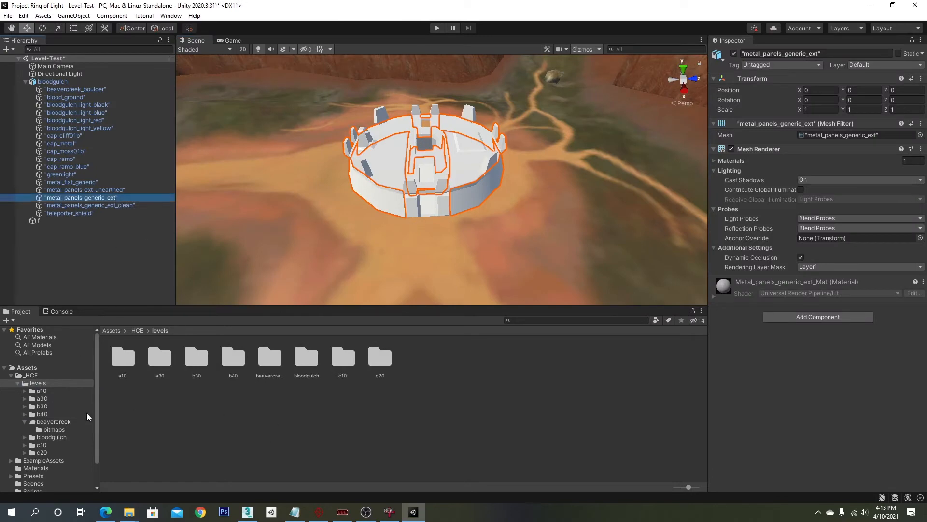
# - Filter the project to list all textures and locate the metal panels ext unearthed texture
pyautogui.click(25, 399)
pyautogui.click(655, 320)
pyautogui.click(671, 449)
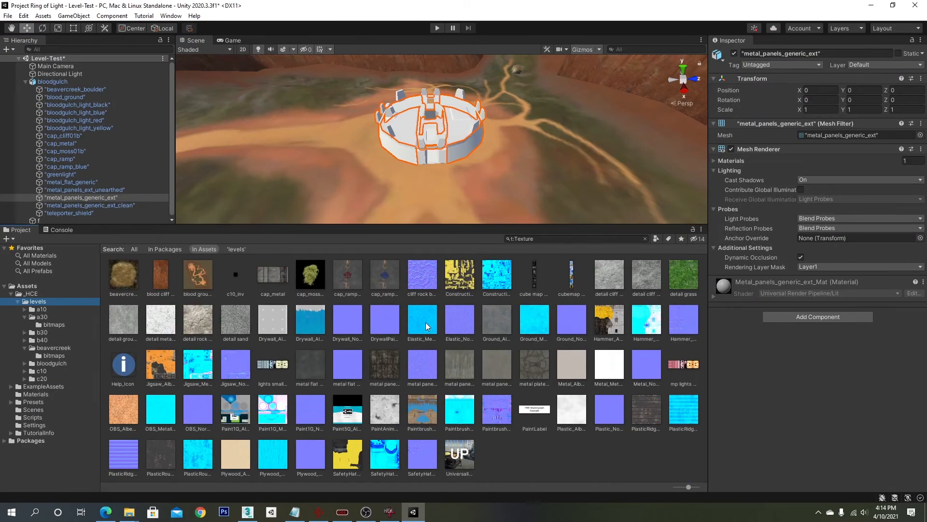
pyautogui.click(391, 372)
pyautogui.click(17, 302)
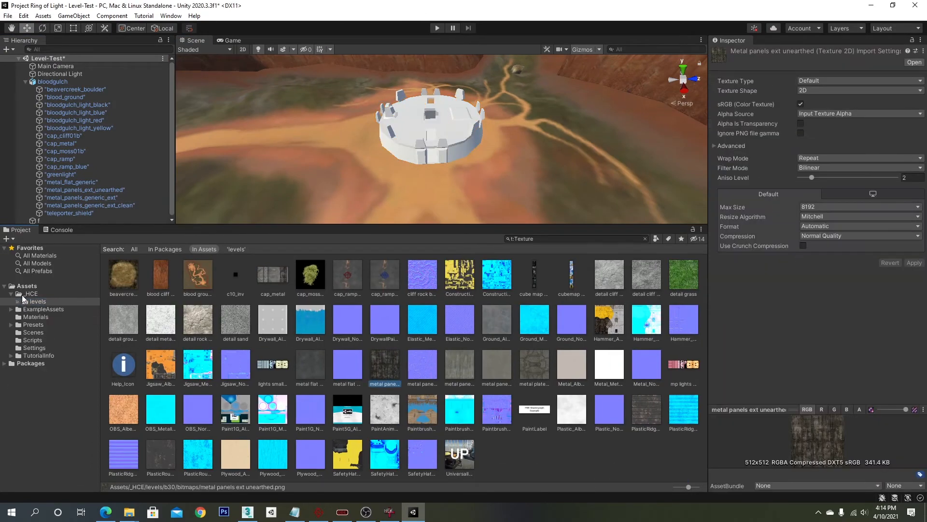
# - Create a materials folder inside bloodgulch and move the Boulder, Cliff and Ground materials into it
pyautogui.click(18, 301)
pyautogui.click(24, 317)
pyautogui.click(27, 340)
pyautogui.click(24, 340)
pyautogui.click(57, 348)
pyautogui.rightClick(163, 339)
pyautogui.click(349, 89)
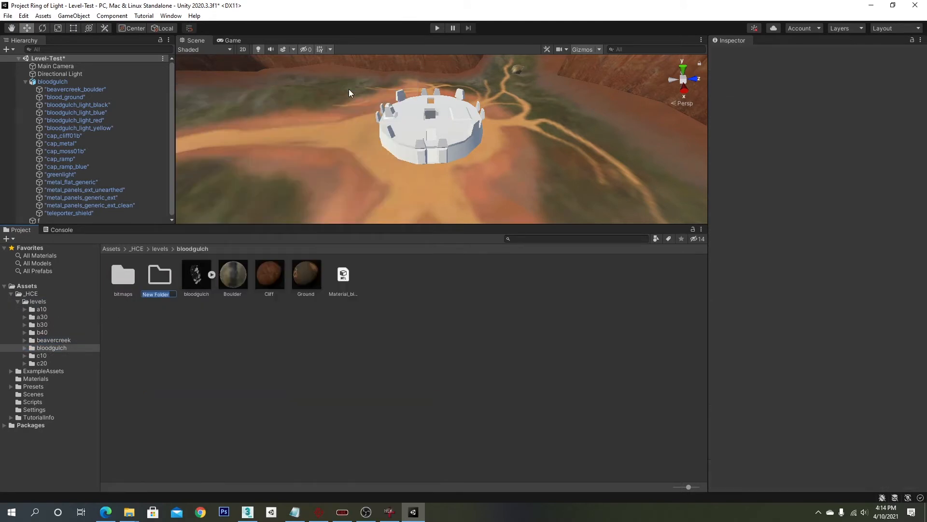
pyautogui.write('materials')
pyautogui.click(234, 278)
pyautogui.keyDown('shift'); pyautogui.click(296, 287); pyautogui.keyUp('shift')
pyautogui.moveTo(296, 285); pyautogui.dragTo(161, 276)
pyautogui.doubleClick(161, 276)
# - Create a new material named metal-panels-generic in the materials folder
pyautogui.rightClick(258, 321)
pyautogui.moveTo(390, 67)
pyautogui.click(420, 265)
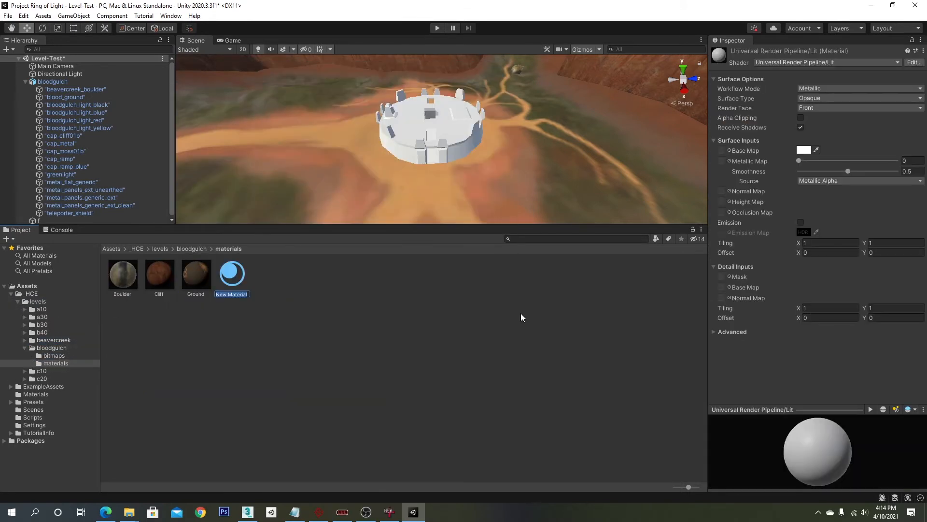
pyautogui.write('maeal-panels-generic')
pyautogui.press('Return')
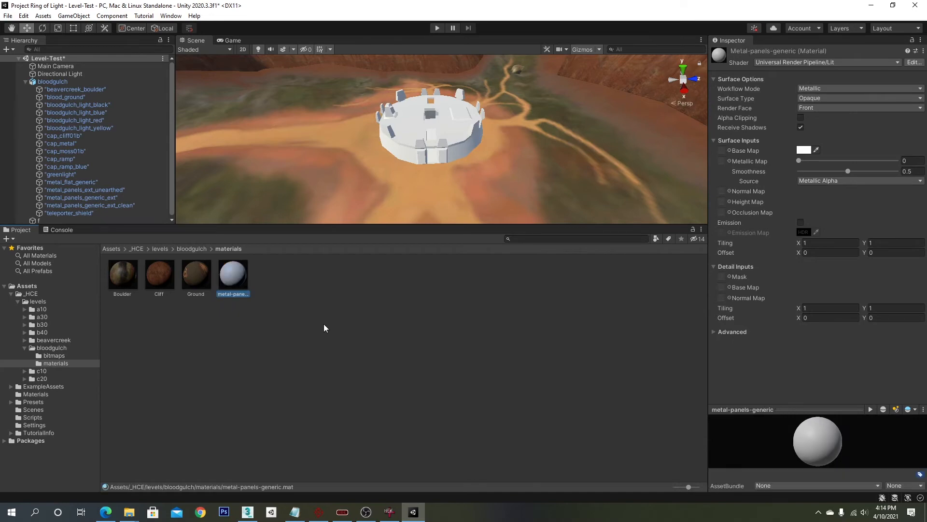
# - Assign a metal panels texture as the base map of the metal-panels-generic material
pyautogui.click(656, 239)
pyautogui.click(684, 369)
pyautogui.moveTo(640, 362); pyautogui.dragTo(721, 151)
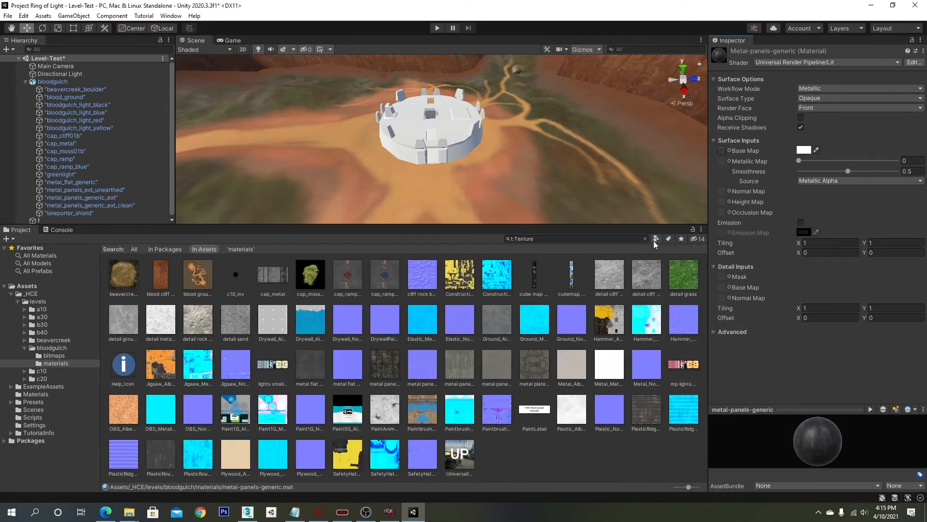
# - Apply the metal-panels-generic material to the base's outer walls in the scene
pyautogui.click(646, 239)
pyautogui.moveTo(233, 274); pyautogui.dragTo(478, 143)
pyautogui.scroll(5, 479, 143)
pyautogui.scroll(-4, 478, 143)
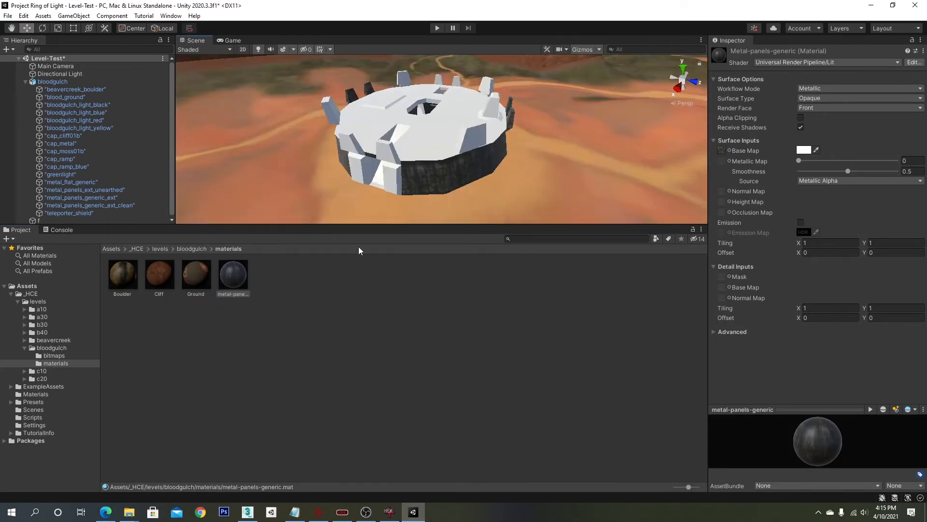
# - Orbit around the base to inspect the applied metal panel texture
pyautogui.click(277, 303)
pyautogui.moveTo(474, 132); pyautogui.dragTo(421, 128, button='middle')
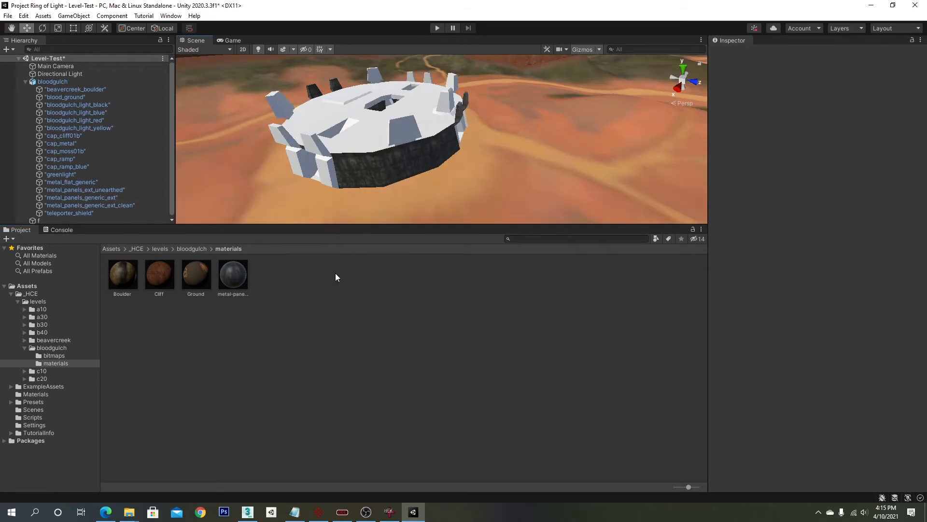
pyautogui.click(656, 239)
pyautogui.click(613, 309)
pyautogui.moveTo(549, 131); pyautogui.dragTo(574, 110, button='right')
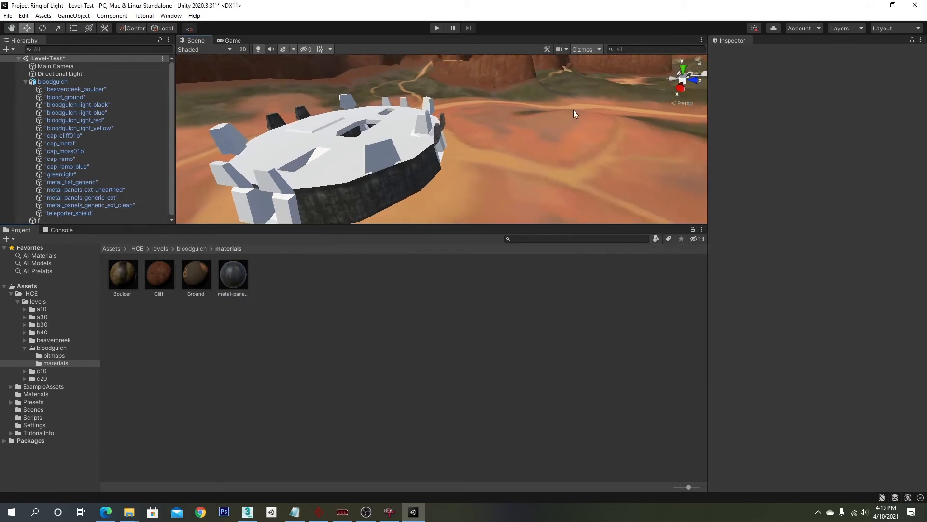
pyautogui.scroll(-5, 573, 110)
pyautogui.moveTo(573, 110); pyautogui.dragTo(542, 126, button='middle')
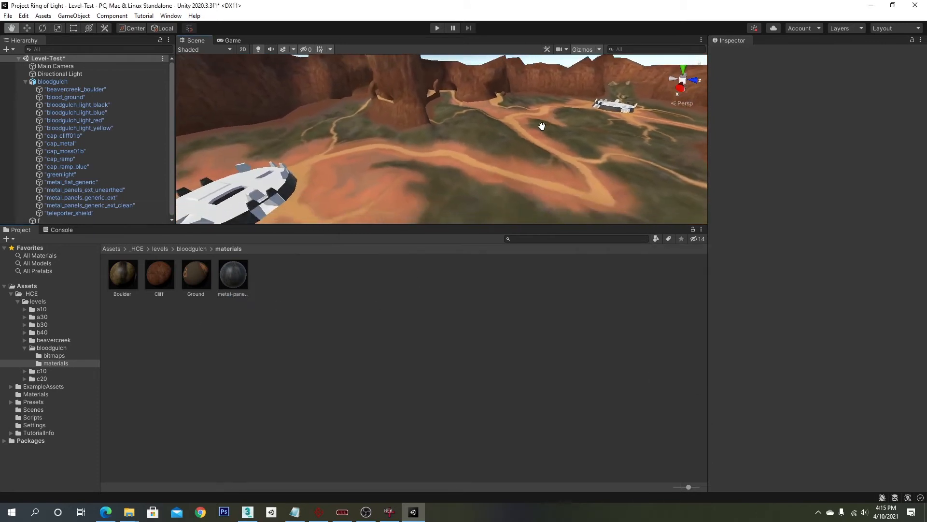
pyautogui.moveTo(542, 126); pyautogui.dragTo(505, 138, button='right')
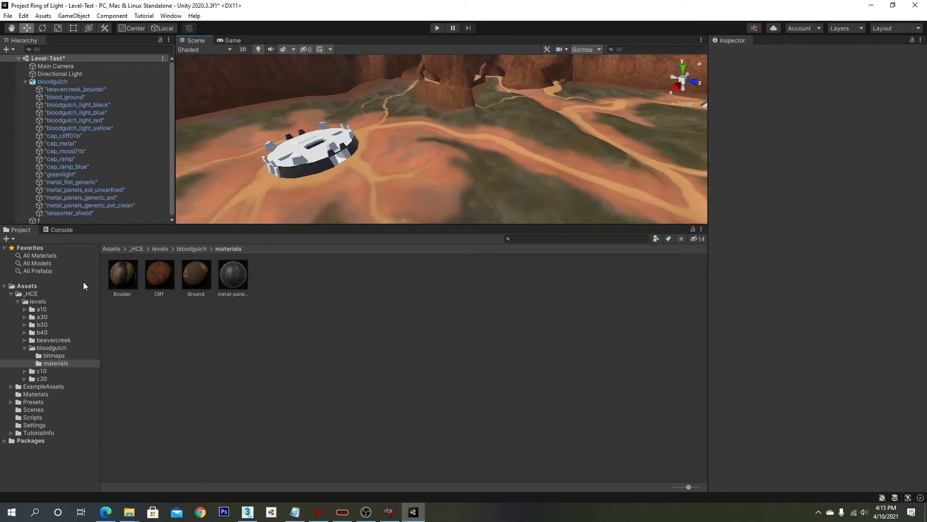
# - Filter the levels folder to list all its textures
pyautogui.click(38, 302)
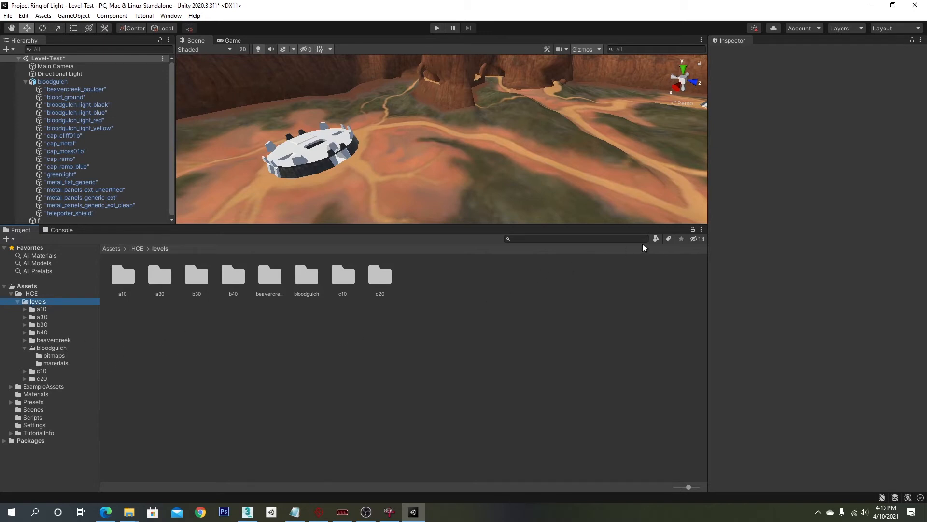
pyautogui.click(656, 239)
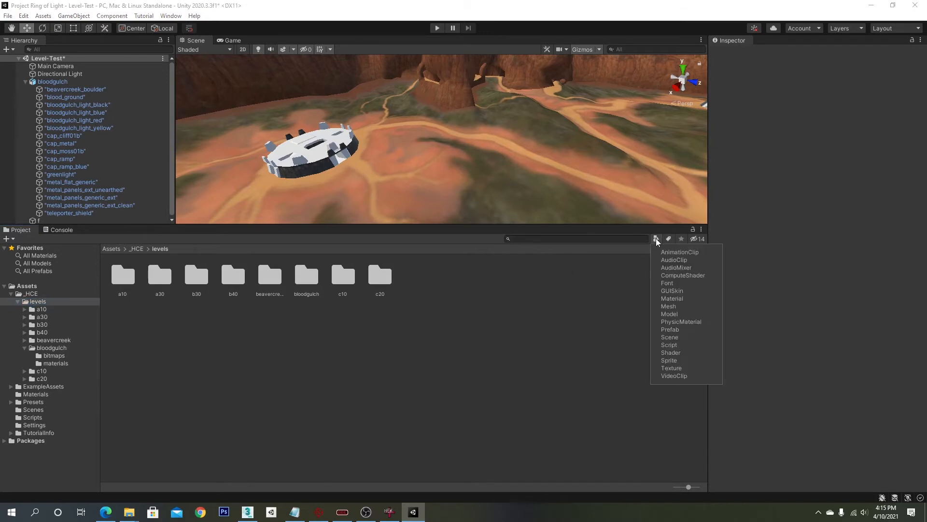
pyautogui.click(679, 368)
pyautogui.press('Escape')
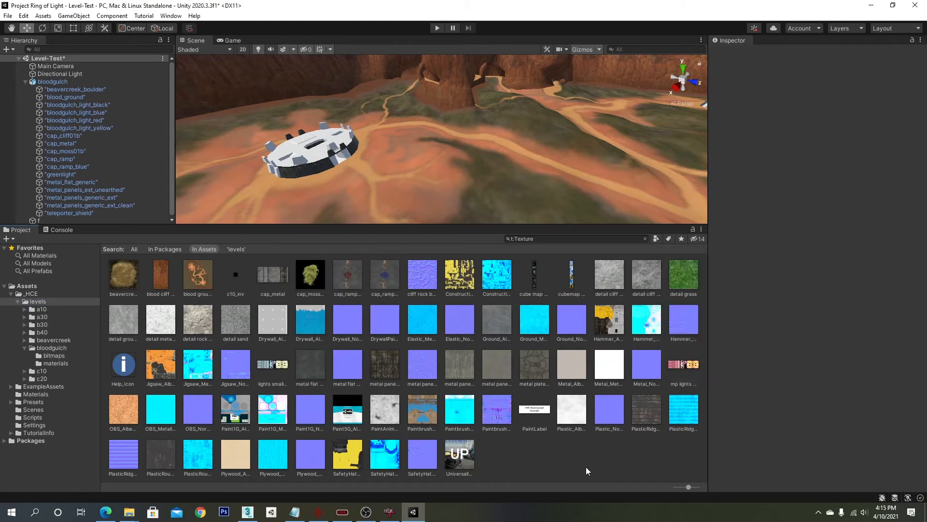
# - Check the contents of the ripped a10 level folder in File Explorer, then close it
pyautogui.hotkey('alt', 'Tab')
pyautogui.click(676, 176)
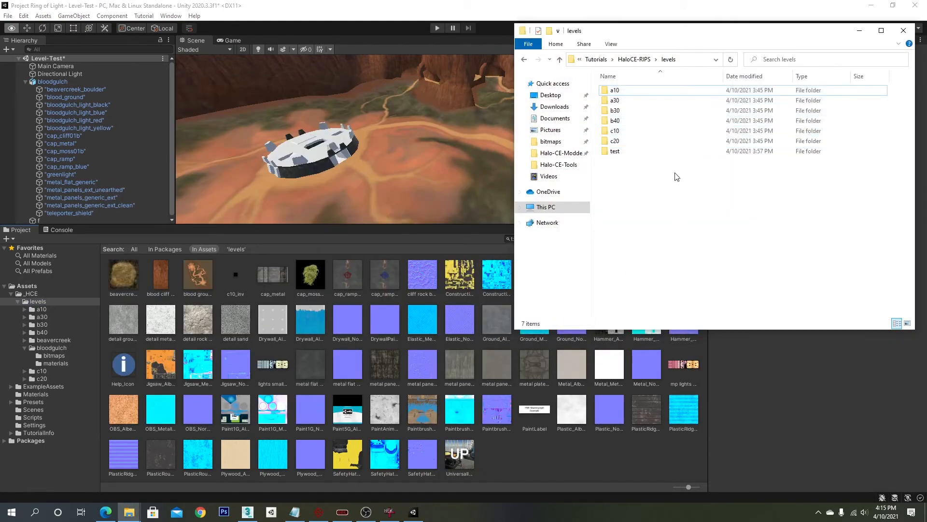
pyautogui.click(617, 91)
pyautogui.doubleClick(616, 90)
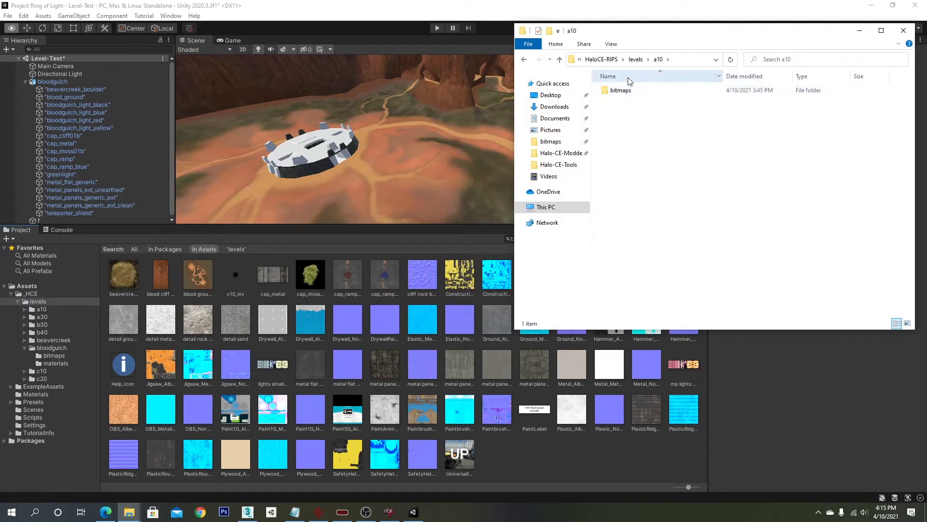
pyautogui.click(638, 59)
pyautogui.click(855, 35)
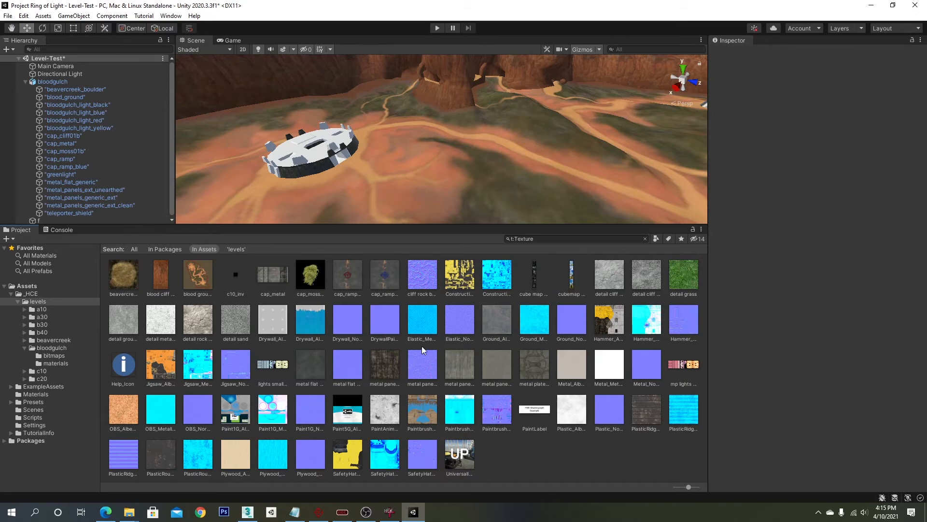
# - Zoom in on the base's textured wall to inspect it
pyautogui.scroll(1, 372, 146)
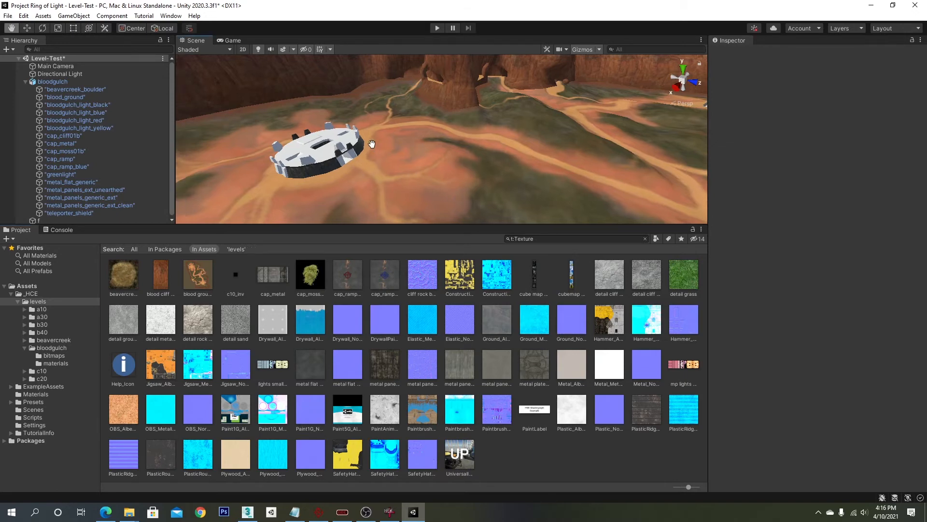
pyautogui.moveTo(373, 146); pyautogui.dragTo(391, 141, button='middle')
pyautogui.scroll(5, 384, 138)
pyautogui.scroll(6, 391, 140)
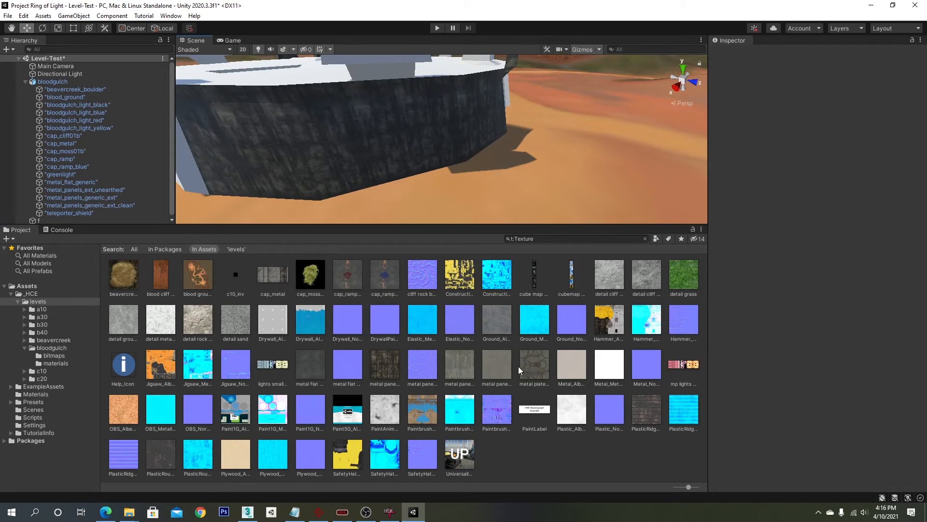
# - Select the base's metal flat and metal panel meshes in the scene to identify them
pyautogui.click(71, 182)
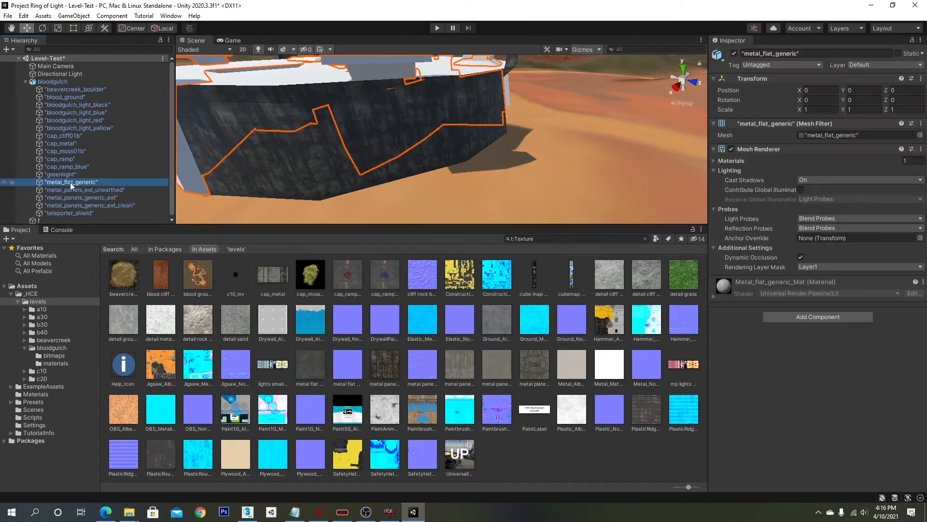
pyautogui.moveTo(193, 142); pyautogui.dragTo(358, 143, button='middle')
pyautogui.click(412, 116)
pyautogui.click(427, 127)
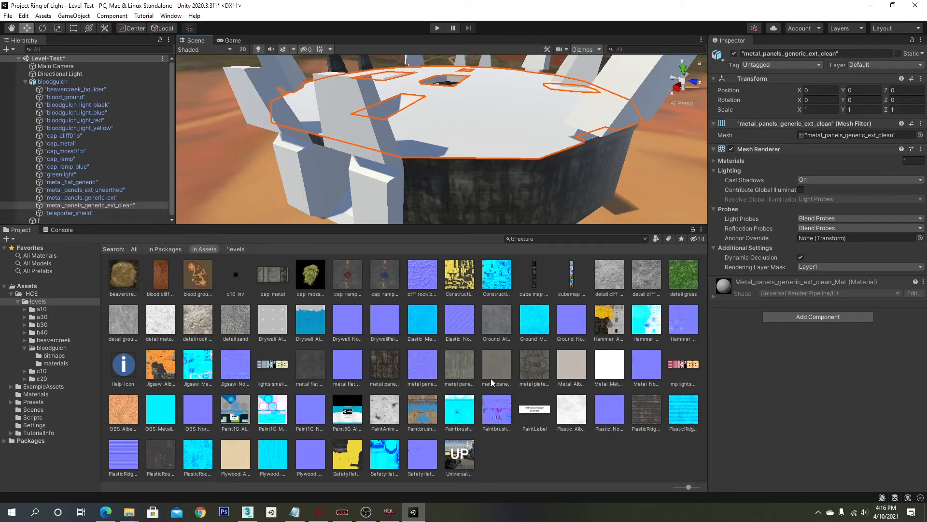
# - Search the textures for metal and try dropping the metal plate floor ext texture onto the base's roof
pyautogui.click(612, 239)
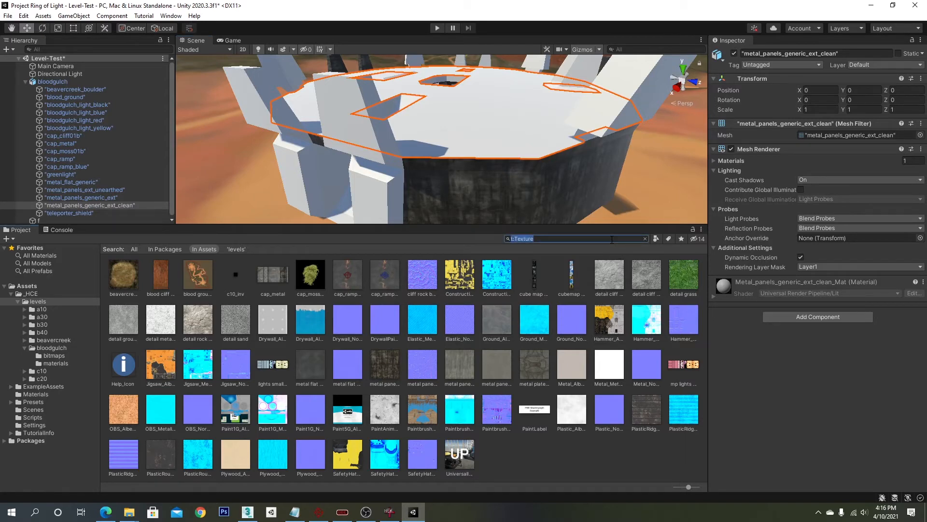
pyautogui.click(612, 239)
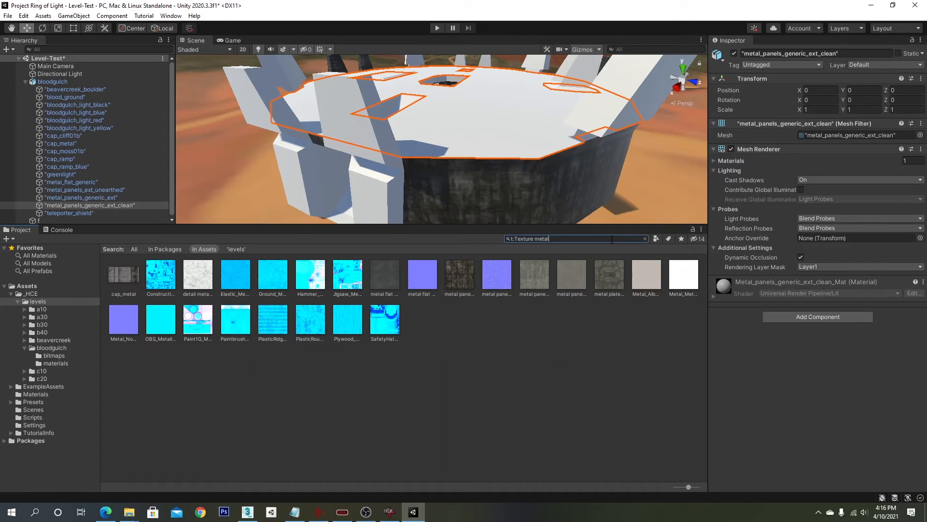
pyautogui.click(603, 276)
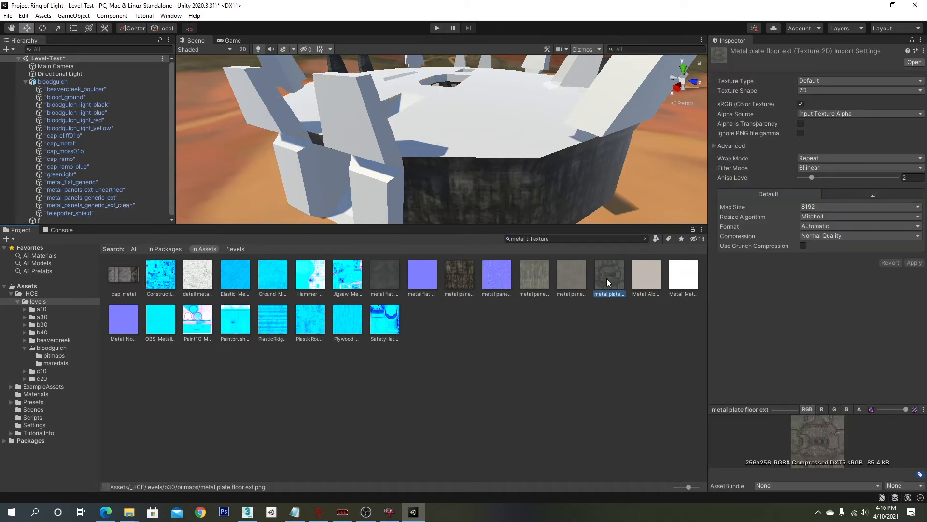
pyautogui.moveTo(619, 263); pyautogui.dragTo(497, 120)
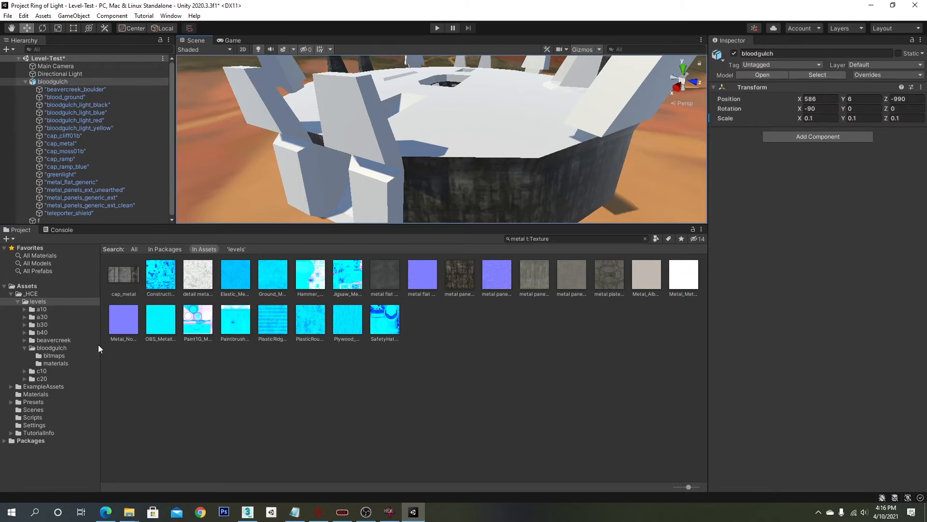
# - Create a new material named metal-floor in the bloodgulch materials folder
pyautogui.click(55, 363)
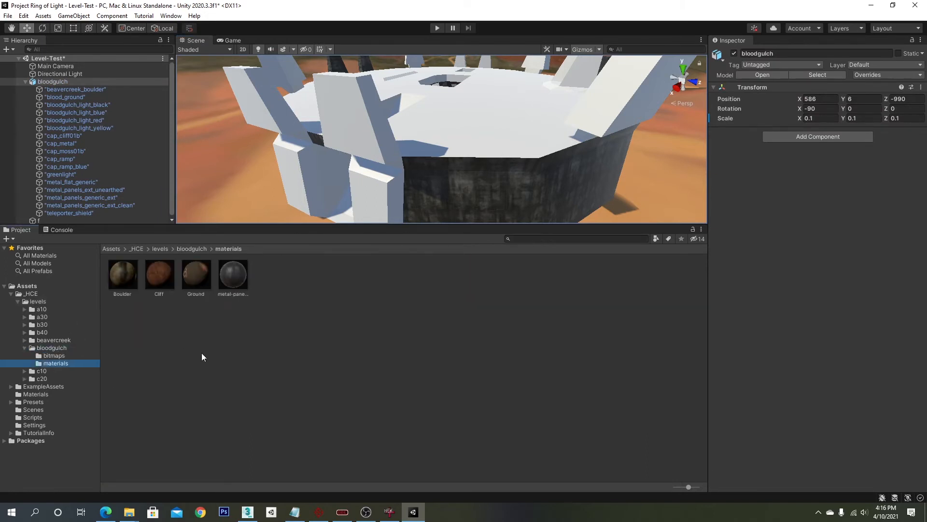
pyautogui.rightClick(195, 334)
pyautogui.moveTo(232, 79)
pyautogui.click(384, 279)
pyautogui.write('metal-floor')
pyautogui.press('Return')
# - Create a second new material named metal-generic in the same folder
pyautogui.rightClick(413, 292)
pyautogui.moveTo(454, 37)
pyautogui.click(585, 237)
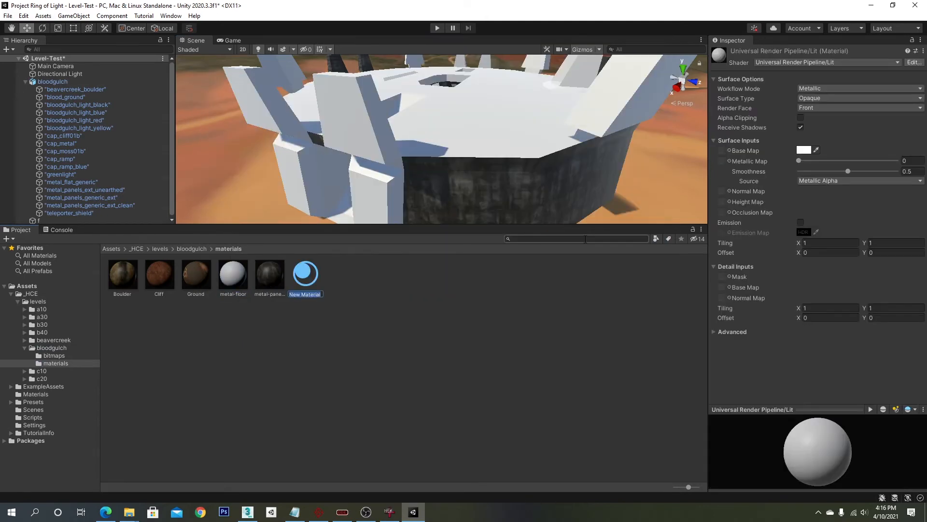
pyautogui.press('Escape')
# - Assign a metal plate texture as metal-floor's base map and apply the material to the base's roof
pyautogui.click(656, 239)
pyautogui.click(662, 371)
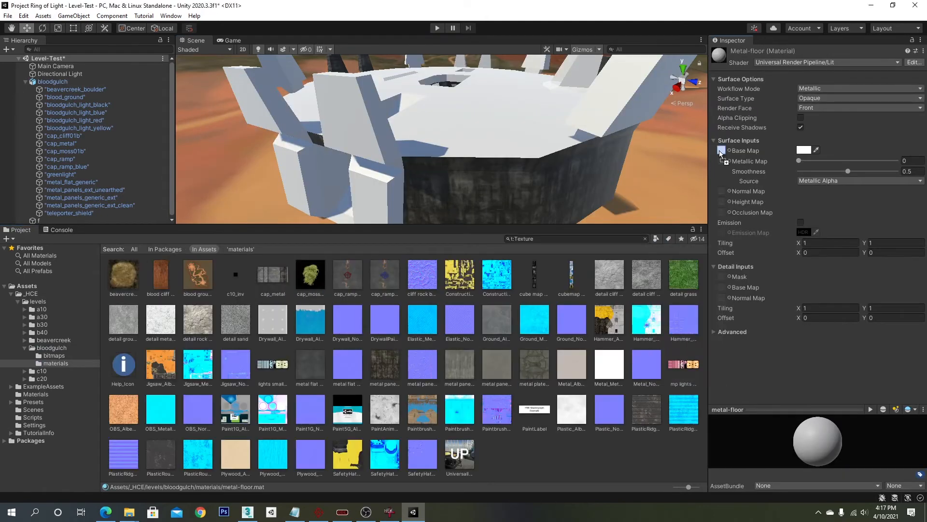
pyautogui.moveTo(719, 150); pyautogui.dragTo(719, 150)
pyautogui.click(645, 239)
pyautogui.moveTo(235, 275); pyautogui.dragTo(475, 128)
# - Give metal-generic a metal panel texture as its base map and apply it to the base's walls
pyautogui.click(273, 276)
pyautogui.click(655, 239)
pyautogui.click(676, 368)
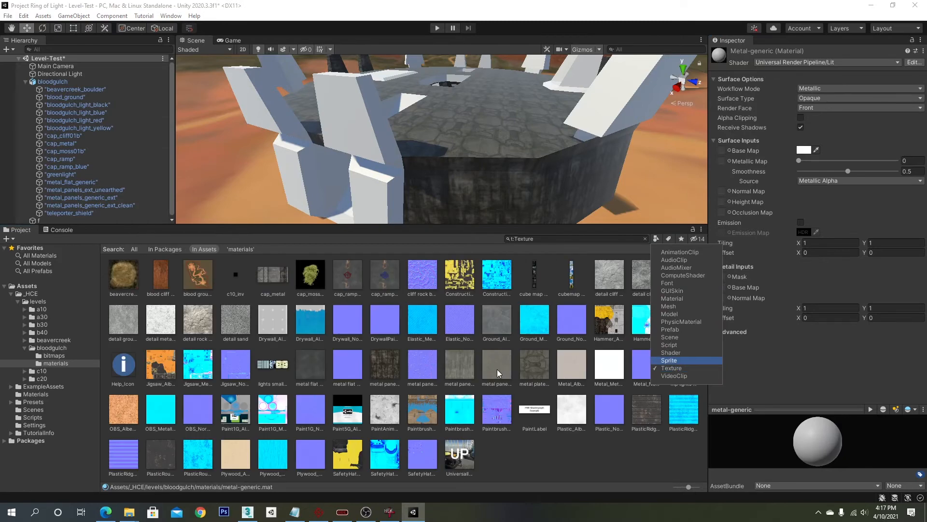
pyautogui.moveTo(497, 373); pyautogui.dragTo(722, 150)
pyautogui.click(645, 239)
pyautogui.moveTo(270, 276); pyautogui.dragTo(364, 194)
pyautogui.moveTo(364, 194); pyautogui.dragTo(386, 165, button='right')
# - Assign a base map texture to the metal-panels-generic material
pyautogui.click(307, 275)
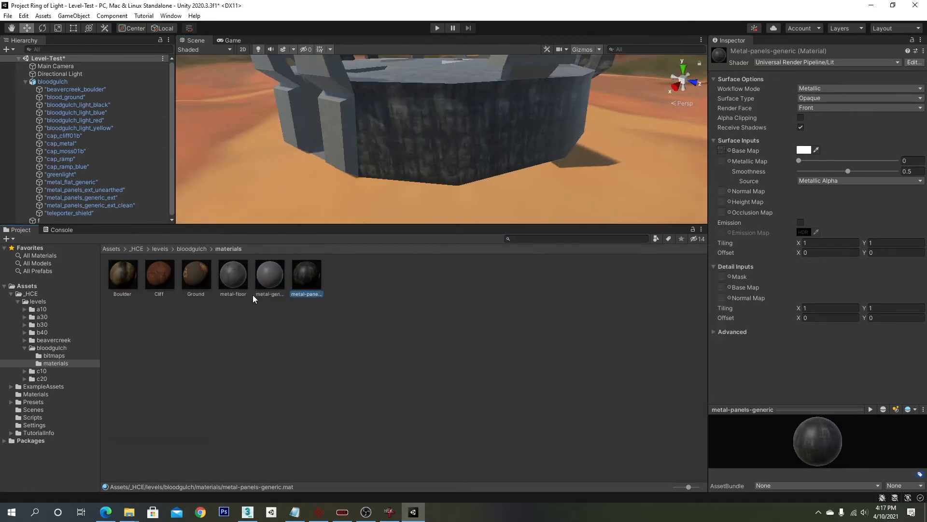
pyautogui.click(722, 150)
pyautogui.moveTo(124, 364); pyautogui.dragTo(721, 150)
pyautogui.moveTo(676, 151); pyautogui.dragTo(499, 164, button='right')
# - Select the base's cap metal pieces and create a material named cap-metal
pyautogui.click(419, 126)
pyautogui.click(419, 127)
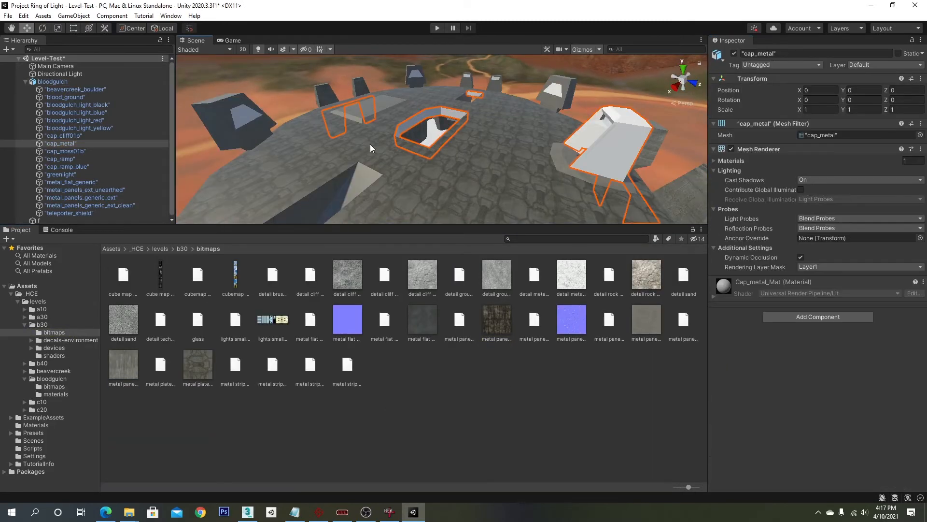
pyautogui.click(603, 239)
pyautogui.click(56, 394)
pyautogui.rightClick(280, 357)
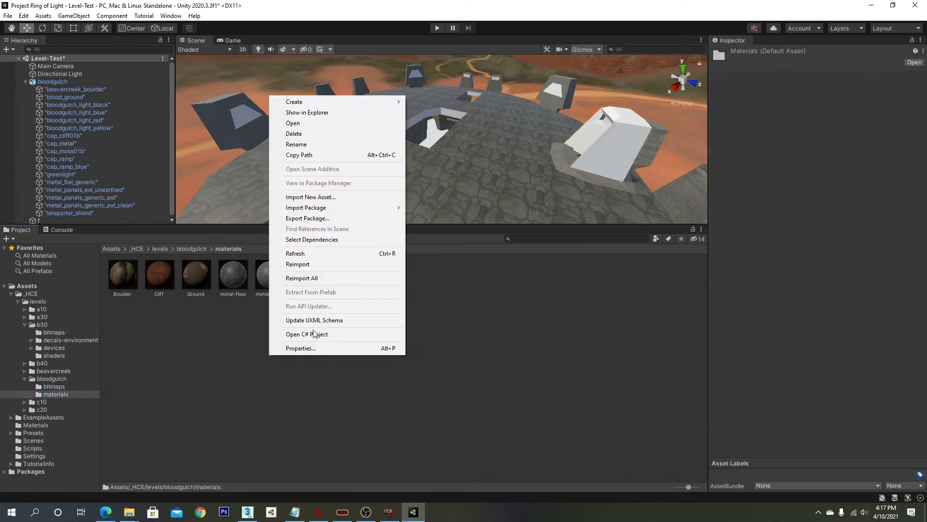
pyautogui.moveTo(314, 102)
pyautogui.click(480, 295)
pyautogui.write('cap-metal')
pyautogui.press('Return')
# - Set cap-metal's base map to the cap_metal texture and apply it to the base's cap pieces
pyautogui.click(729, 150)
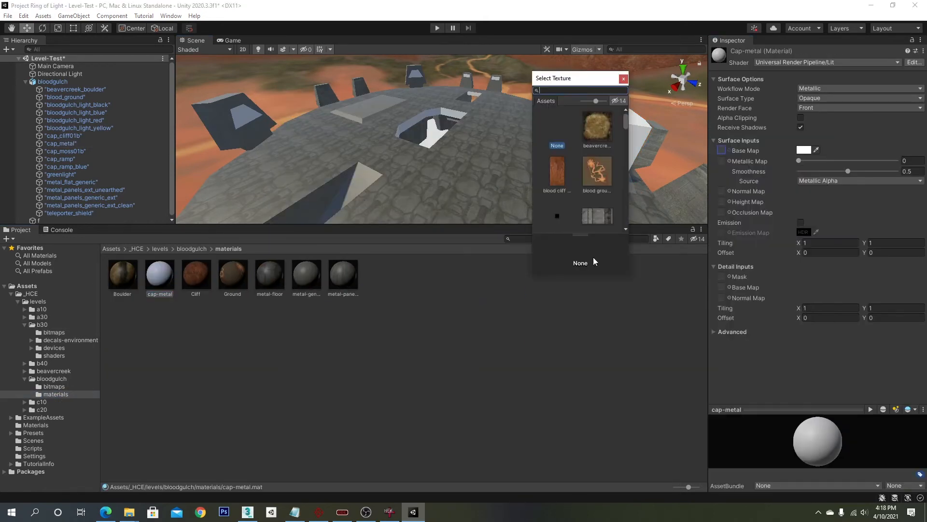
pyautogui.moveTo(633, 276); pyautogui.dragTo(869, 393)
pyautogui.click(707, 91)
pyautogui.write('cap')
pyautogui.doubleClick(596, 127)
pyautogui.moveTo(405, 166); pyautogui.dragTo(493, 167, button='right')
pyautogui.click(24, 324)
pyautogui.click(25, 348)
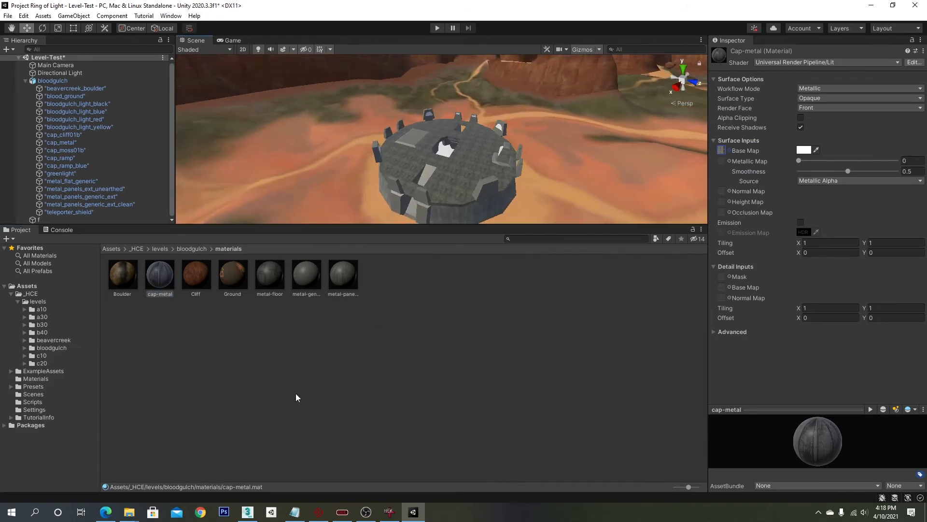
pyautogui.click(25, 348)
pyautogui.rightClick(286, 291)
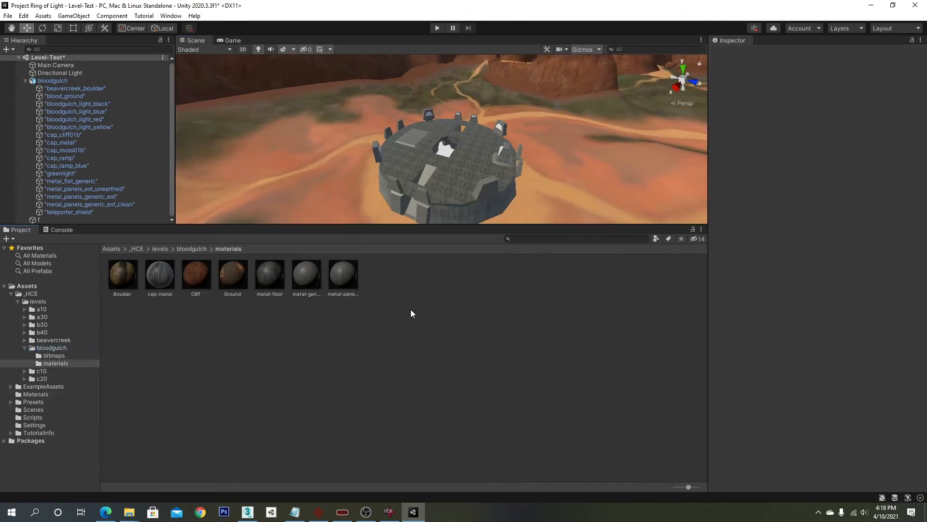
pyautogui.click(129, 512)
pyautogui.click(131, 322)
pyautogui.click(656, 239)
pyautogui.click(672, 368)
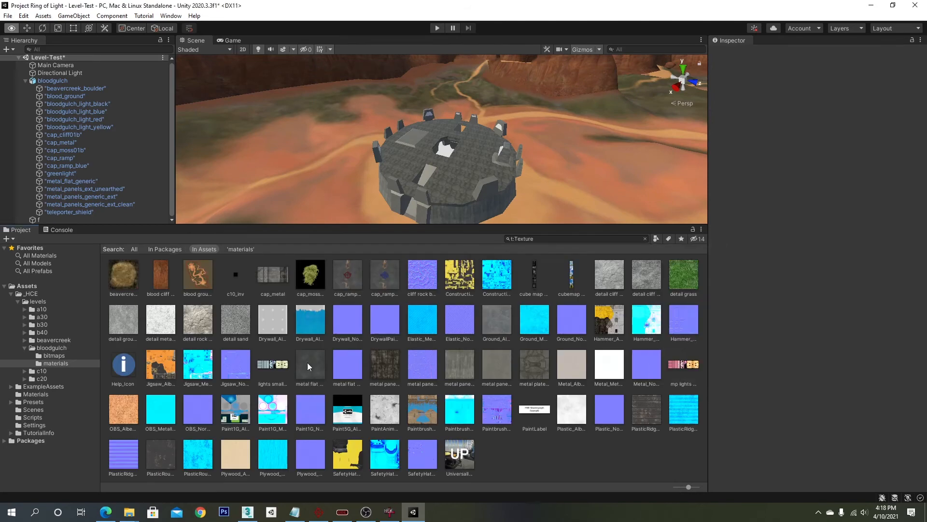
pyautogui.click(646, 239)
# - Select the cap ramp blue mesh and create a material named cap-ramp-blue
pyautogui.scroll(5, 439, 163)
pyautogui.click(439, 164)
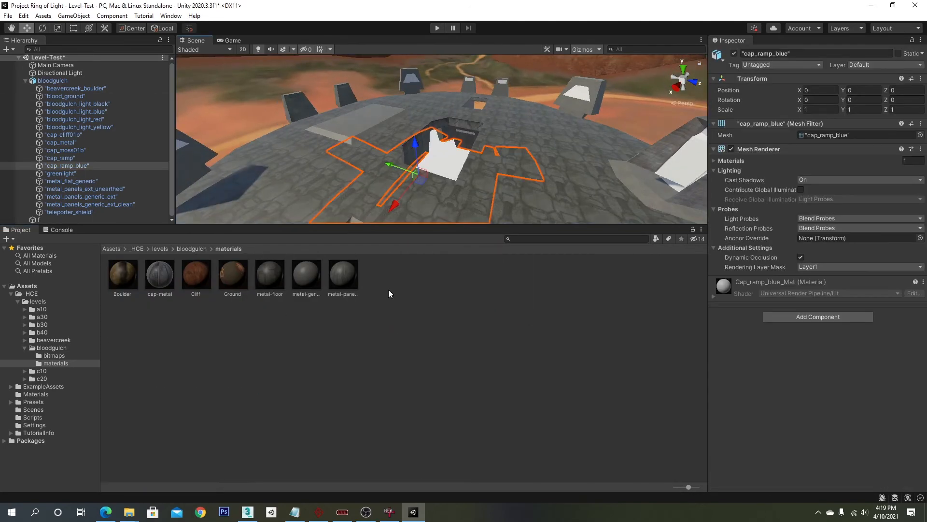
pyautogui.rightClick(395, 284)
pyautogui.moveTo(503, 27)
pyautogui.click(594, 232)
pyautogui.write('cap-ramp-blue')
pyautogui.press('Return')
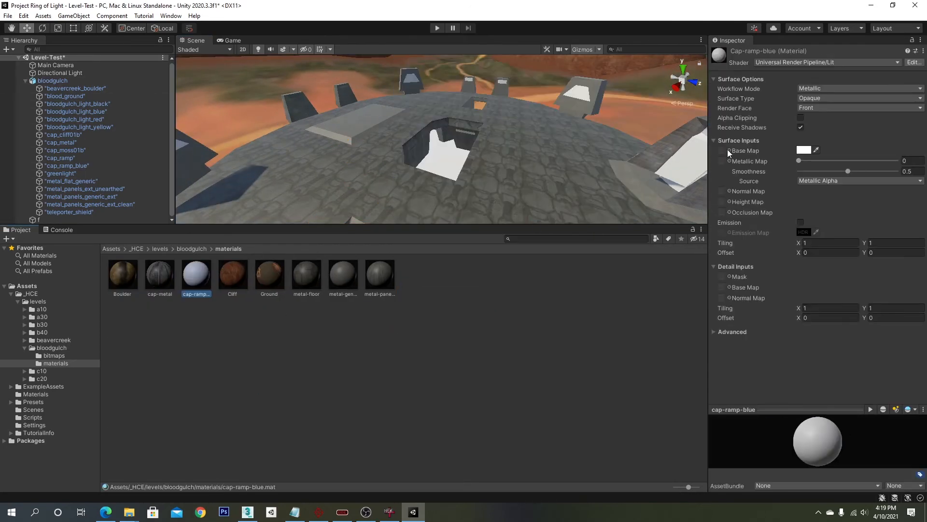
# - Give cap-ramp-blue a base map texture and assign it to the cap_ramp_blue object
pyautogui.click(727, 151)
pyautogui.click(602, 205)
pyautogui.doubleClick(602, 205)
pyautogui.moveTo(190, 285); pyautogui.dragTo(73, 166)
pyautogui.keyDown('alt'); pyautogui.moveTo(406, 152); pyautogui.dragTo(491, 161); pyautogui.keyUp('alt')
pyautogui.scroll(-4, 575, 181)
pyautogui.scroll(-4, 491, 161)
pyautogui.moveTo(490, 162); pyautogui.dragTo(483, 161, button='middle')
pyautogui.scroll(4, 472, 153)
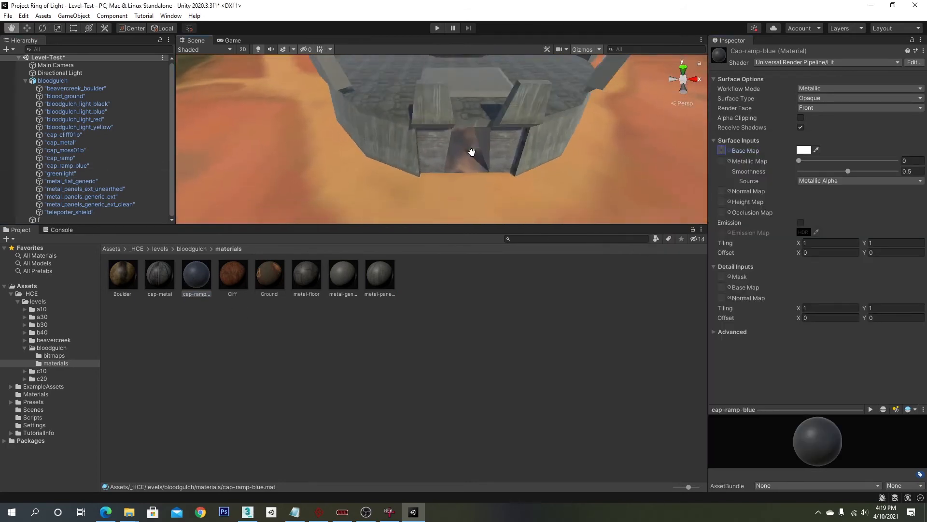
# - Select the base's blue light mesh and create a material named bg-light-blue
pyautogui.keyDown('alt'); pyautogui.moveTo(472, 154); pyautogui.dragTo(425, 181); pyautogui.keyUp('alt')
pyautogui.scroll(4, 302, 120)
pyautogui.click(301, 121)
pyautogui.click(301, 121)
pyautogui.scroll(3, 301, 120)
pyautogui.moveTo(301, 121); pyautogui.dragTo(422, 149, button='middle')
pyautogui.scroll(-5, 437, 152)
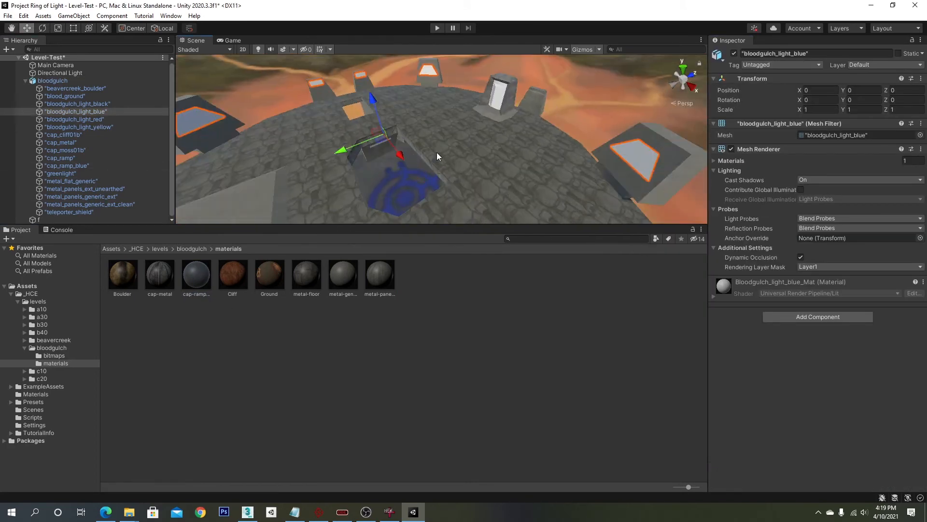
pyautogui.keyDown('alt'); pyautogui.moveTo(436, 152); pyautogui.dragTo(444, 169); pyautogui.keyUp('alt')
pyautogui.moveTo(421, 160)
pyautogui.mouseDown(button='right')
pyautogui.moveTo(416, 151)
pyautogui.moveTo(309, 150)
pyautogui.moveTo(425, 148)
pyautogui.moveTo(413, 151)
pyautogui.mouseUp(button='right')
pyautogui.press('w')
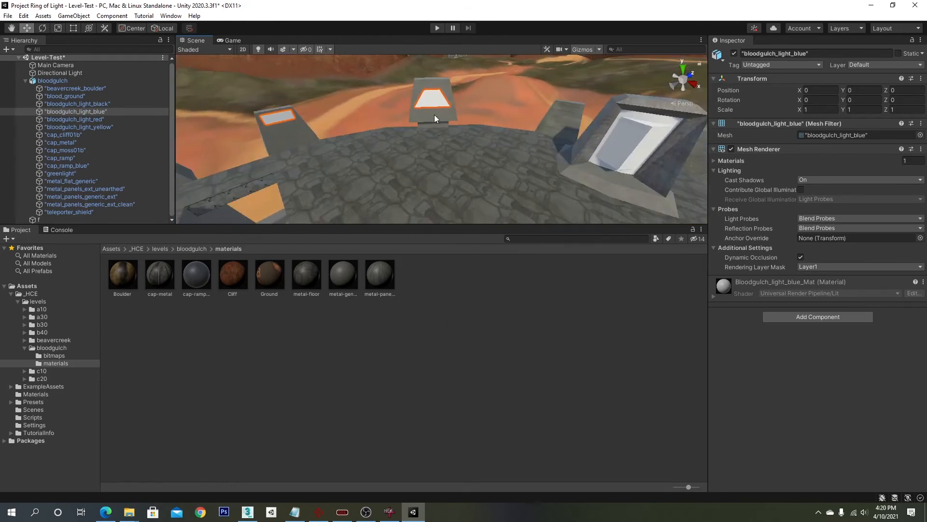
pyautogui.rightClick(488, 281)
pyautogui.moveTo(589, 27)
pyautogui.click(669, 224)
pyautogui.write('bg-light-blue')
pyautogui.press('Return')
# - Set bg-light-blue's base map to a light texture and assign it to the bloodgulch_light_blue object
pyautogui.click(729, 150)
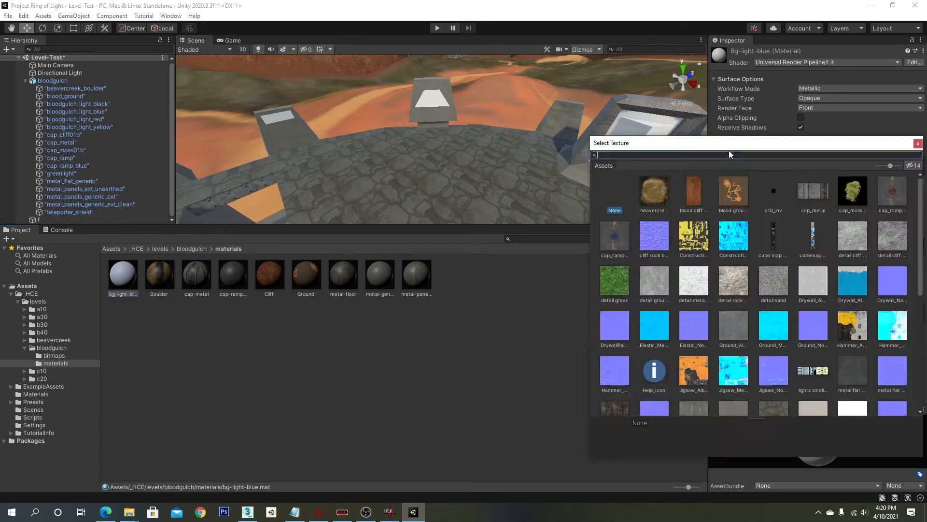
pyautogui.write('blood')
pyautogui.press('BackSpace')
pyautogui.press('BackSpace')
pyautogui.press('BackSpace')
pyautogui.press('BackSpace')
pyautogui.press('BackSpace')
pyautogui.write('lihgt')
pyautogui.press('BackSpace')
pyautogui.press('BackSpace')
pyautogui.press('BackSpace')
pyautogui.press('BackSpace')
pyautogui.press('BackSpace')
pyautogui.write('light')
pyautogui.doubleClick(647, 198)
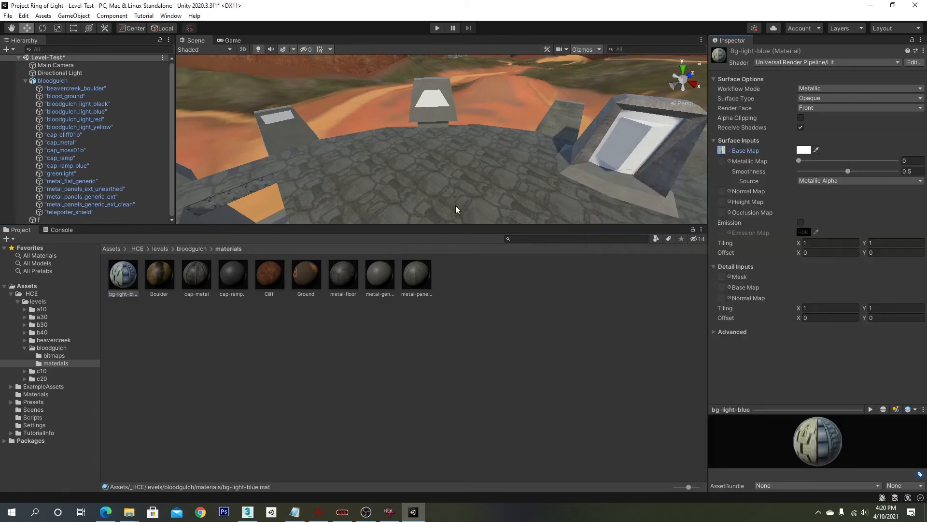
pyautogui.moveTo(122, 275); pyautogui.dragTo(99, 113)
pyautogui.moveTo(449, 150); pyautogui.dragTo(458, 124, button='right')
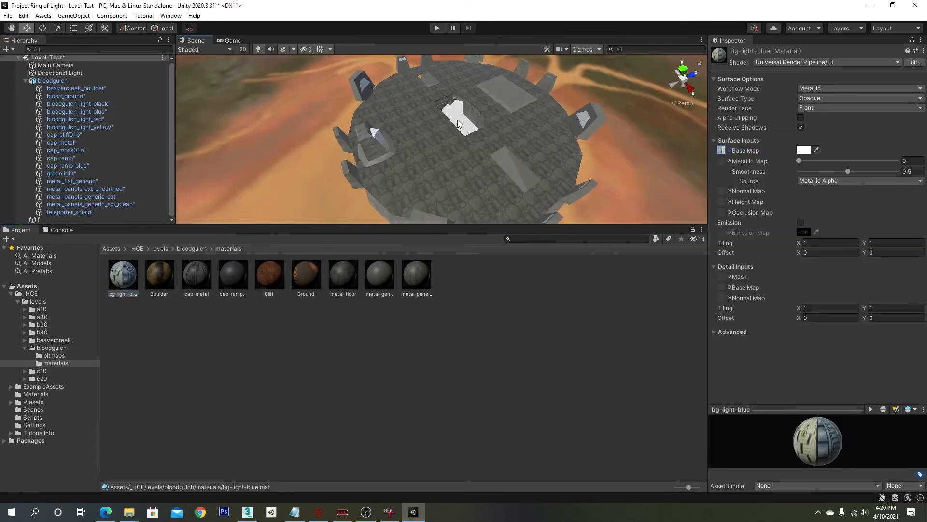
# - Create a new material named cap-ramp-red
pyautogui.rightClick(472, 293)
pyautogui.moveTo(488, 29)
pyautogui.click(699, 239)
pyautogui.write('cap-ramp-red')
pyautogui.press('Return')
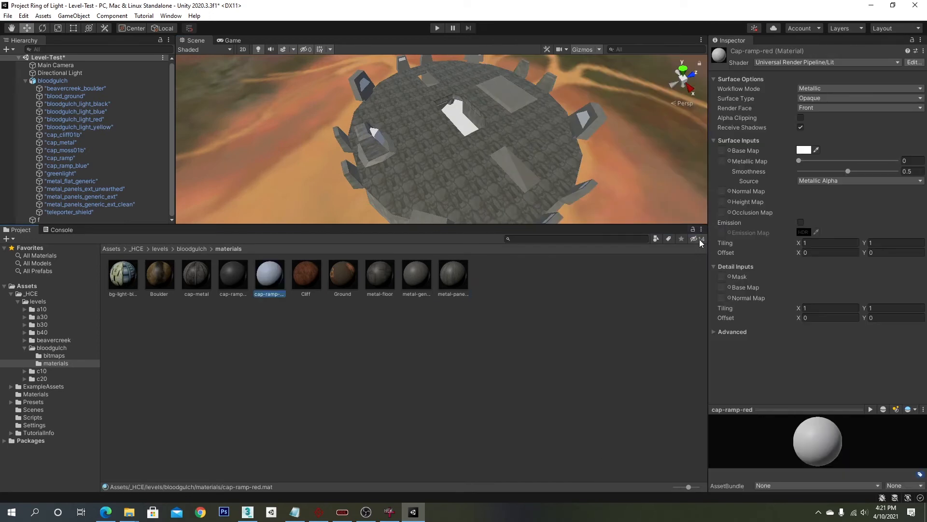
# - Give cap-ramp-red a ramp texture as base map and apply it to the white ramp piece on the roof
pyautogui.click(730, 150)
pyautogui.write('ramp')
pyautogui.doubleClick(654, 190)
pyautogui.moveTo(264, 282); pyautogui.dragTo(458, 118)
pyautogui.moveTo(459, 130); pyautogui.dragTo(517, 164, button='right')
# - Create a new material named bg-light-red
pyautogui.rightClick(525, 301)
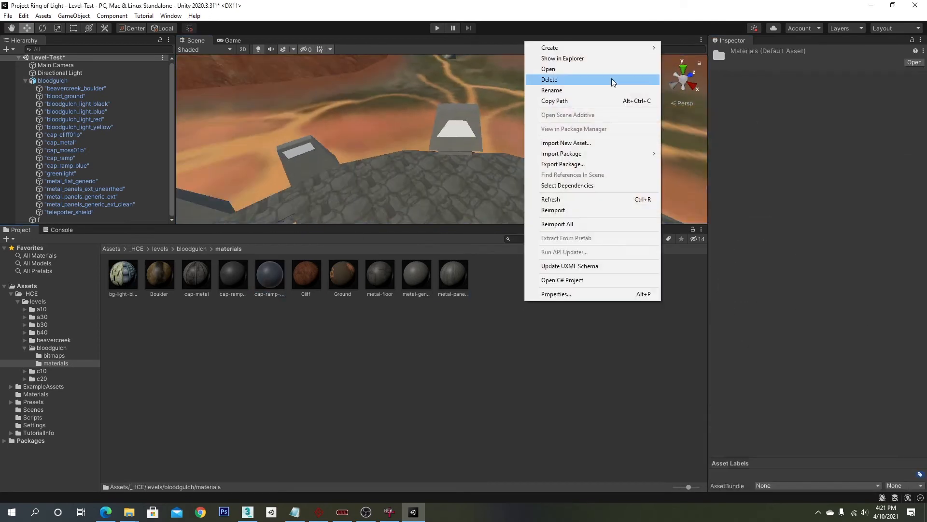
pyautogui.moveTo(550, 47)
pyautogui.click(788, 283)
pyautogui.write('bg-light-red')
pyautogui.press('Return')
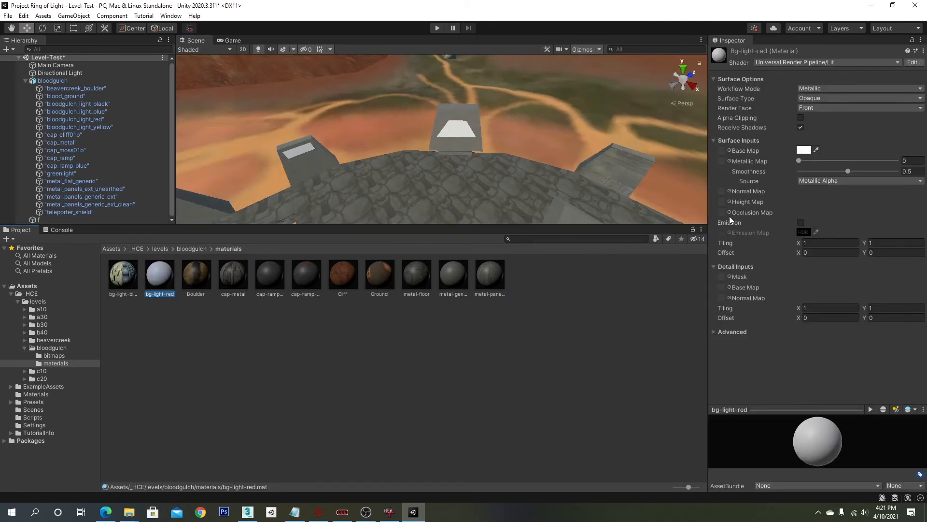
# - Set bg-light-red's base map to a light texture and apply it to the base's red light panels
pyautogui.click(729, 150)
pyautogui.write('light')
pyautogui.doubleClick(618, 206)
pyautogui.moveTo(599, 194); pyautogui.dragTo(464, 140, button='right')
pyautogui.moveTo(463, 140); pyautogui.dragTo(466, 107, button='middle')
pyautogui.scroll(5, 466, 108)
pyautogui.click(522, 168)
pyautogui.click(522, 168)
pyautogui.click(547, 147)
pyautogui.click(547, 148)
# - Search the ripped HaloCE-RIPS folders in File Explorer for a teleporter shield texture
pyautogui.hotkey('alt', 'Tab')
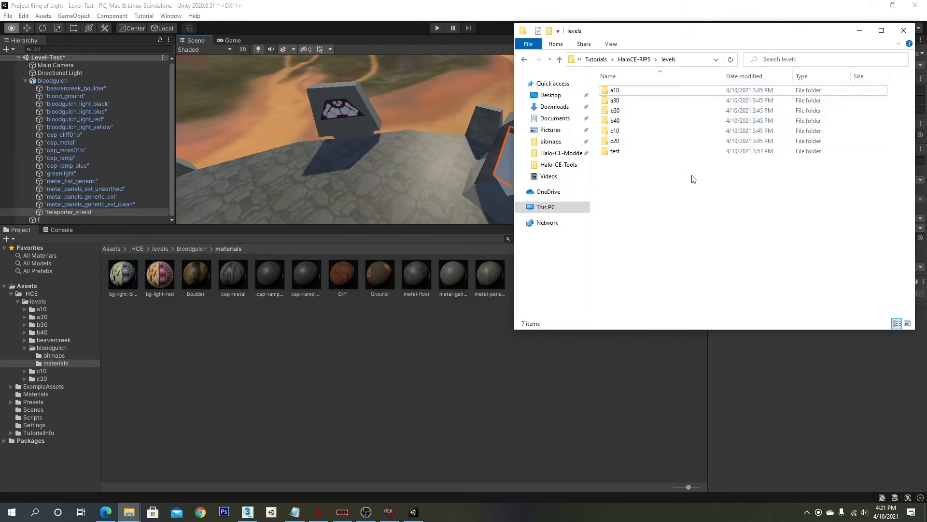
pyautogui.click(811, 63)
pyautogui.write('shield')
pyautogui.press('Return')
pyautogui.press('Escape')
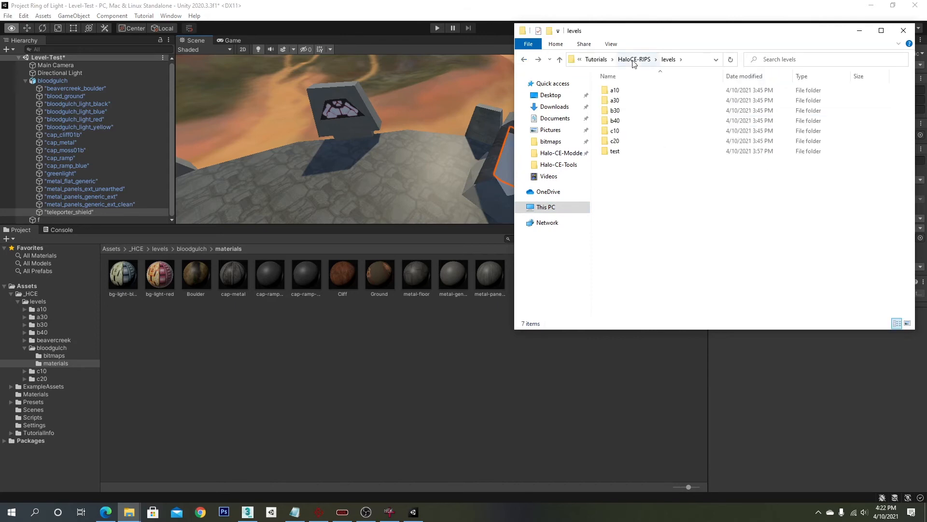
pyautogui.click(625, 58)
pyautogui.click(648, 88)
pyautogui.doubleClick(643, 212)
pyautogui.click(601, 333)
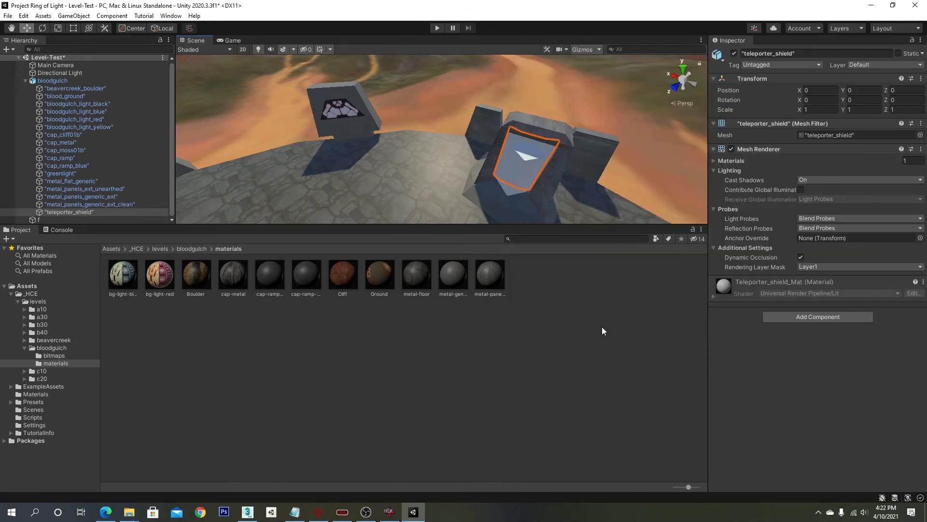
pyautogui.moveTo(603, 183); pyautogui.dragTo(146, 344, button='right')
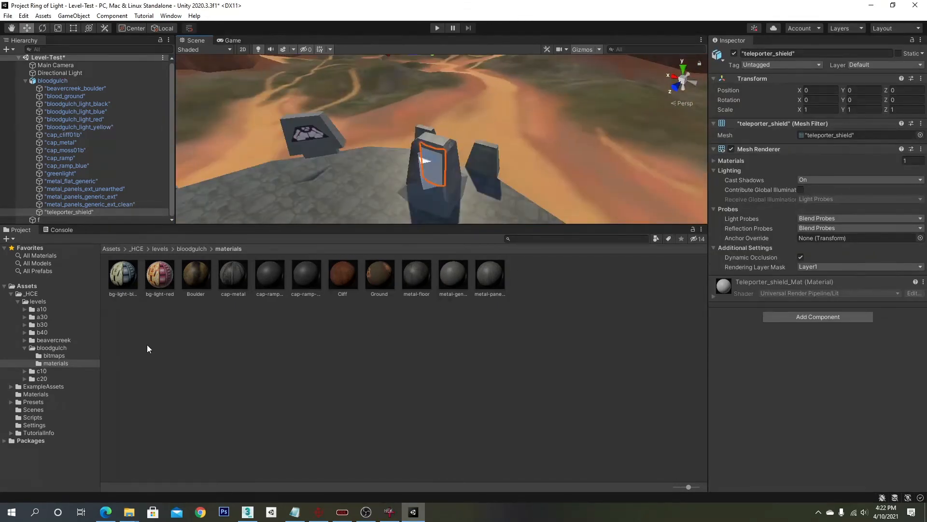
pyautogui.click(18, 301)
pyautogui.hotkey('alt', 'Tab')
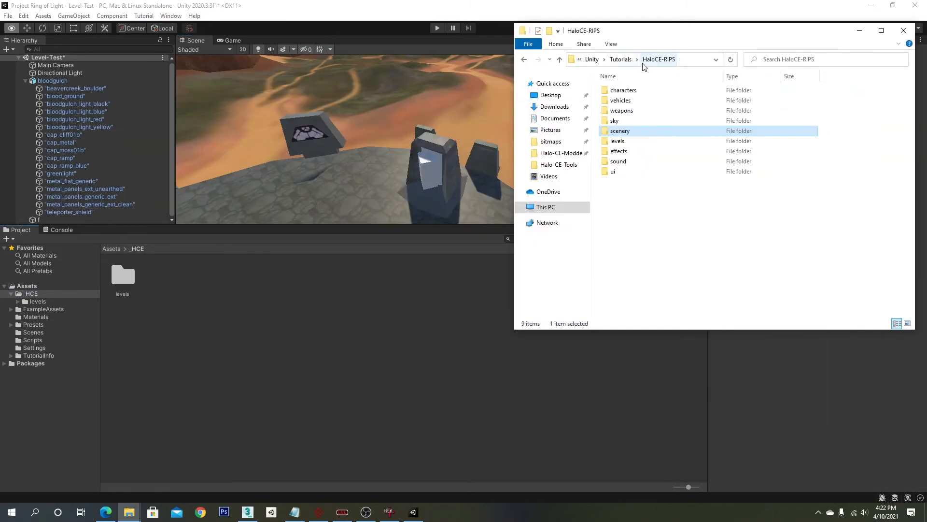
pyautogui.doubleClick(631, 128)
pyautogui.hotkey('alt', 'Tab')
# - Select the green light mesh and orbit around the teleporter to inspect its shield
pyautogui.click(445, 179)
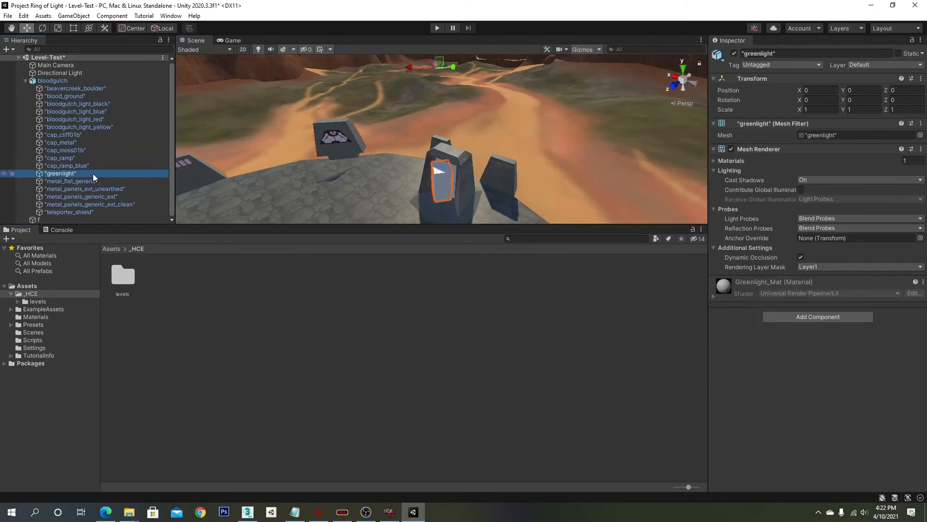
pyautogui.click(446, 180)
pyautogui.scroll(-5, 480, 181)
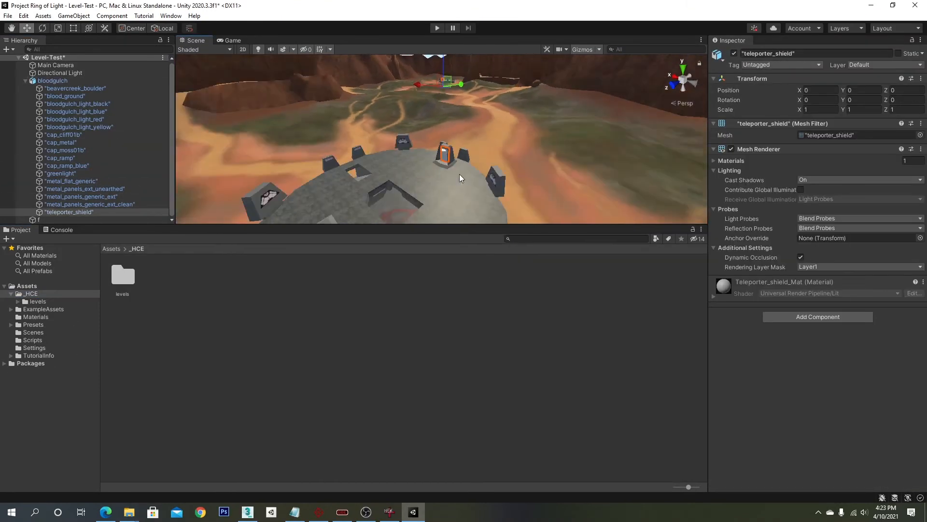
pyautogui.keyDown('alt'); pyautogui.moveTo(459, 176); pyautogui.dragTo(485, 183); pyautogui.keyUp('alt')
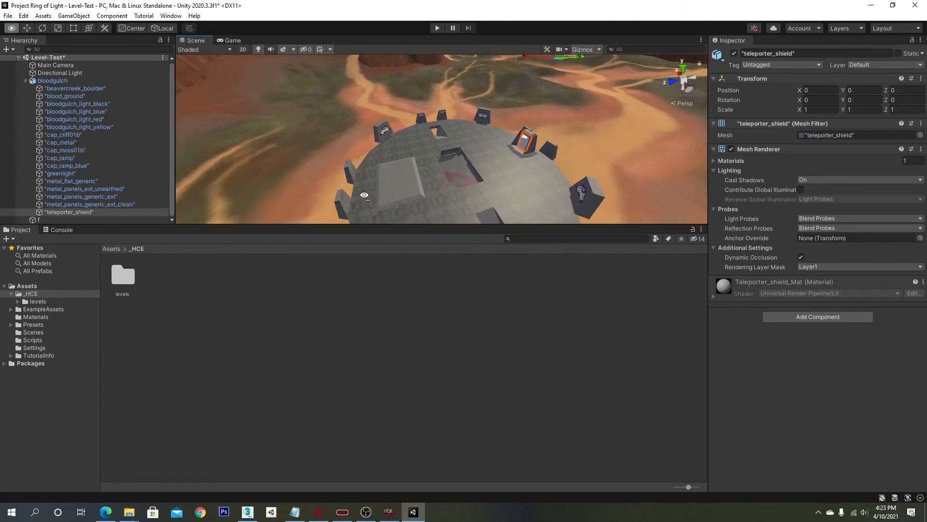
pyautogui.scroll(4, 486, 184)
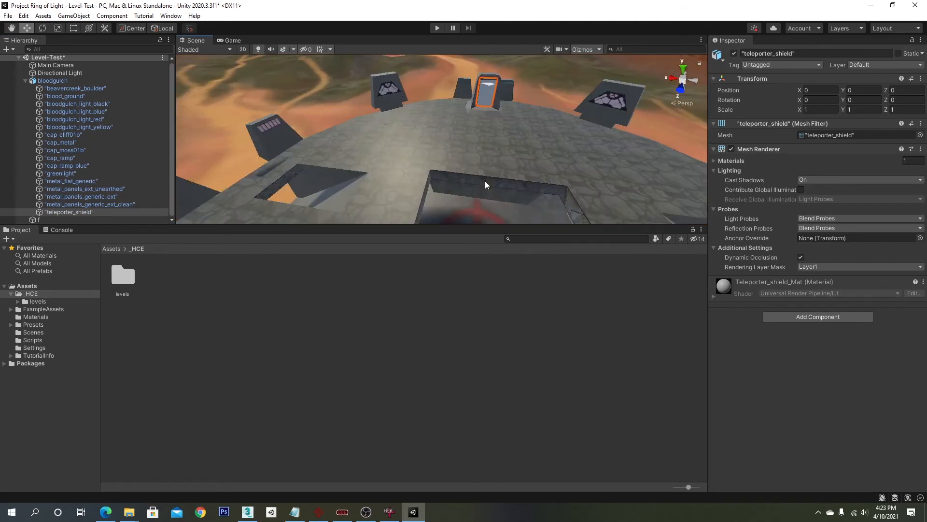
pyautogui.moveTo(487, 185); pyautogui.dragTo(437, 140, button='right')
pyautogui.moveTo(436, 140); pyautogui.dragTo(435, 141, button='middle')
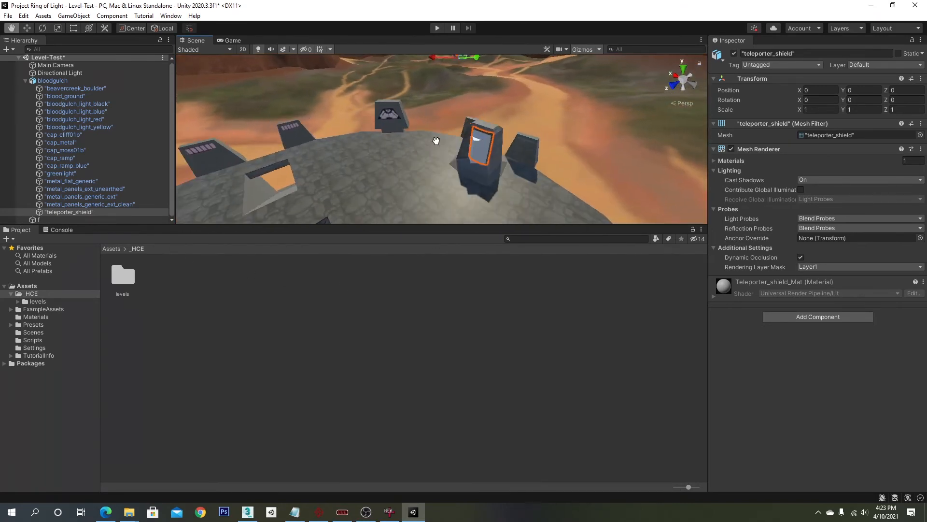
pyautogui.moveTo(435, 141); pyautogui.dragTo(468, 103, button='right')
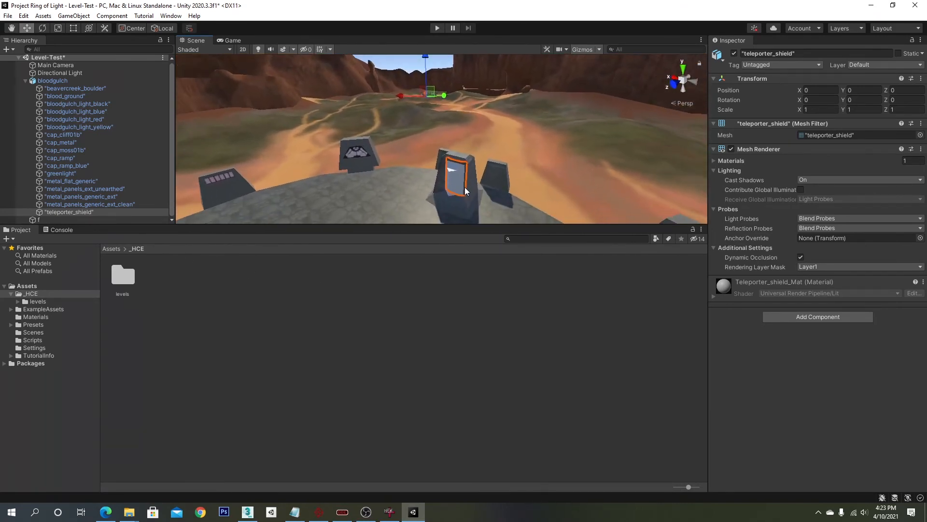
pyautogui.moveTo(464, 183); pyautogui.dragTo(464, 177, button='middle')
pyautogui.scroll(1, 451, 155)
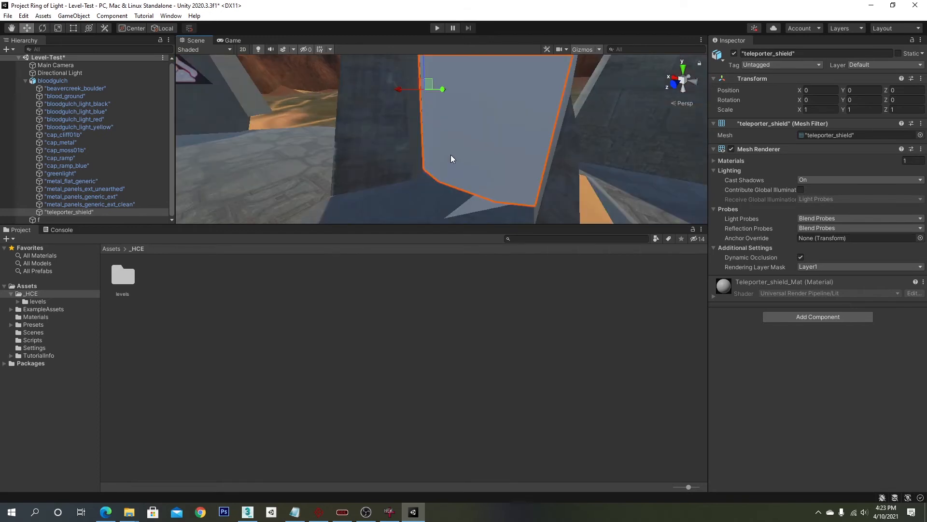
pyautogui.moveTo(451, 155); pyautogui.dragTo(450, 165, button='right')
pyautogui.scroll(-1, 450, 164)
pyautogui.moveTo(449, 165); pyautogui.dragTo(449, 170, button='middle')
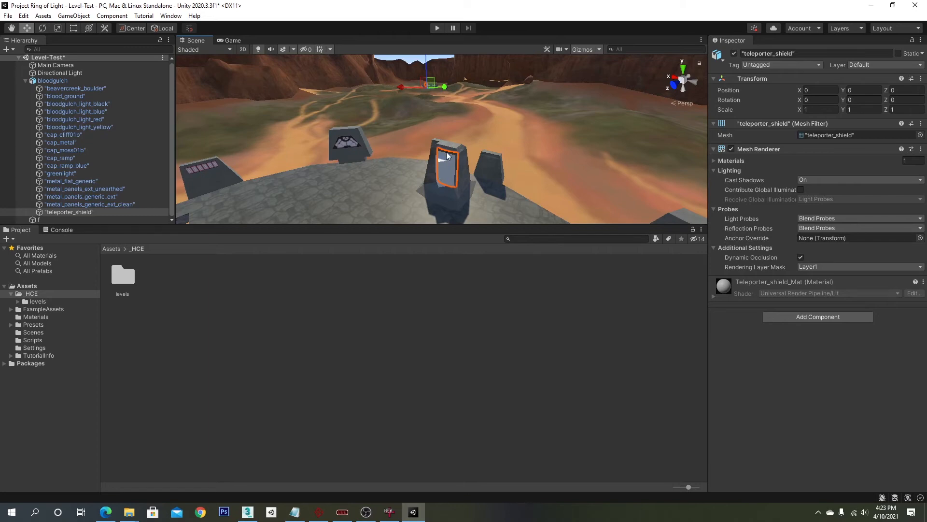
# - Open the teleporter_base folder inside the ripped HaloCE-RIPS scenery folders
pyautogui.hotkey('alt', 'Tab')
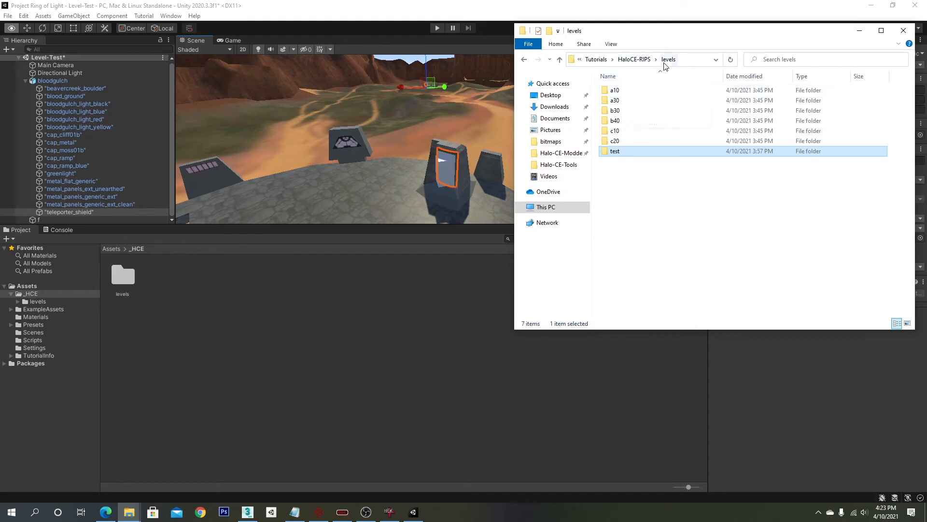
pyautogui.click(634, 59)
pyautogui.doubleClick(621, 131)
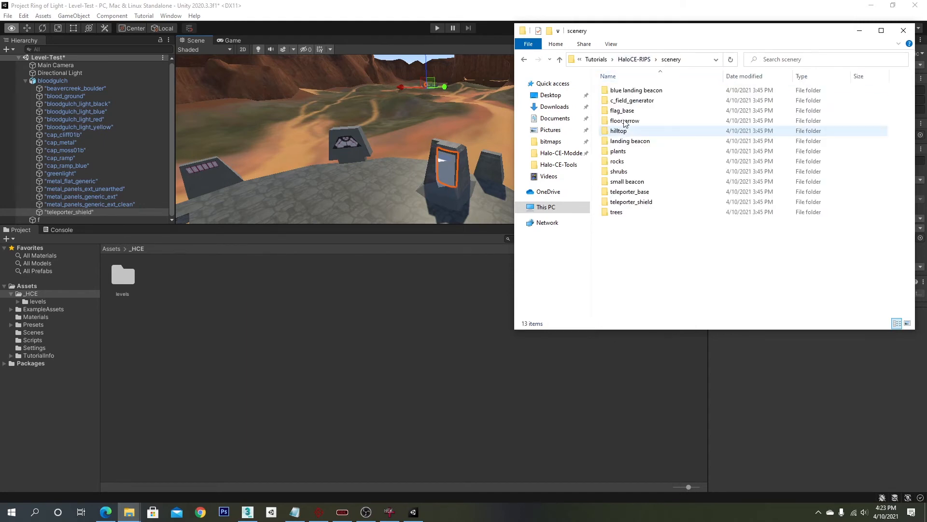
pyautogui.doubleClick(629, 192)
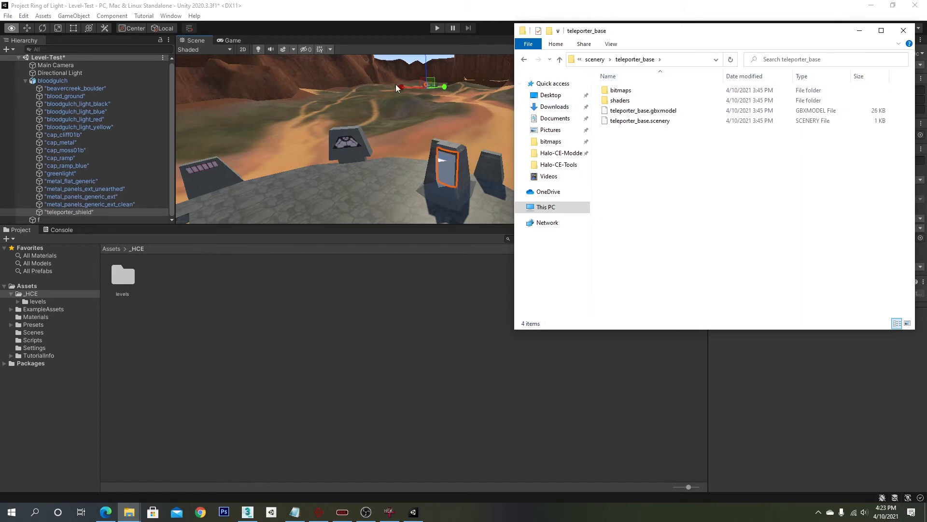
# - Orbit and zoom the scene view around the teleporter to inspect its shield
pyautogui.moveTo(373, 103); pyautogui.dragTo(538, 186, button='right')
pyautogui.press('w')
pyautogui.scroll(4, 384, 161)
pyautogui.moveTo(538, 187); pyautogui.dragTo(581, 153, button='middle')
pyautogui.moveTo(581, 153); pyautogui.dragTo(443, 134, button='right')
pyautogui.scroll(6, 394, 136)
pyautogui.moveTo(442, 135); pyautogui.dragTo(474, 154, button='middle')
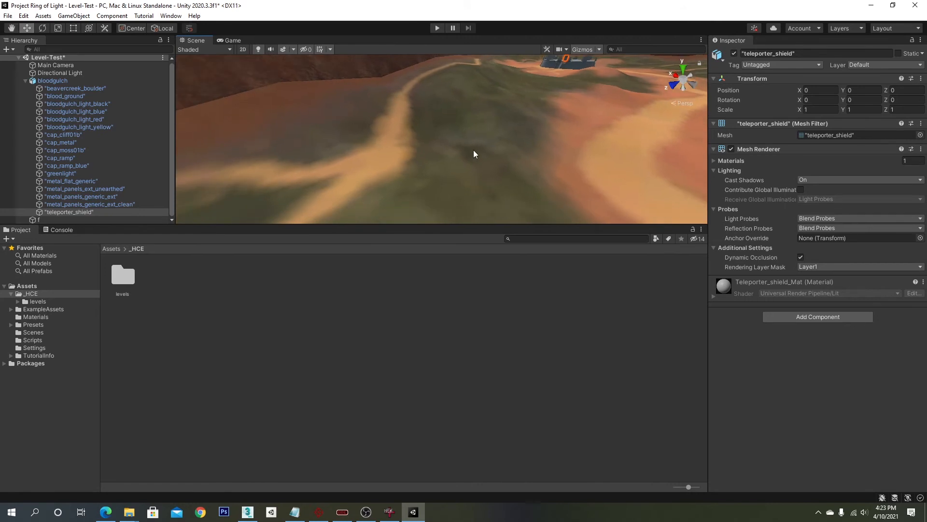
pyautogui.moveTo(462, 155); pyautogui.dragTo(550, 157, button='right')
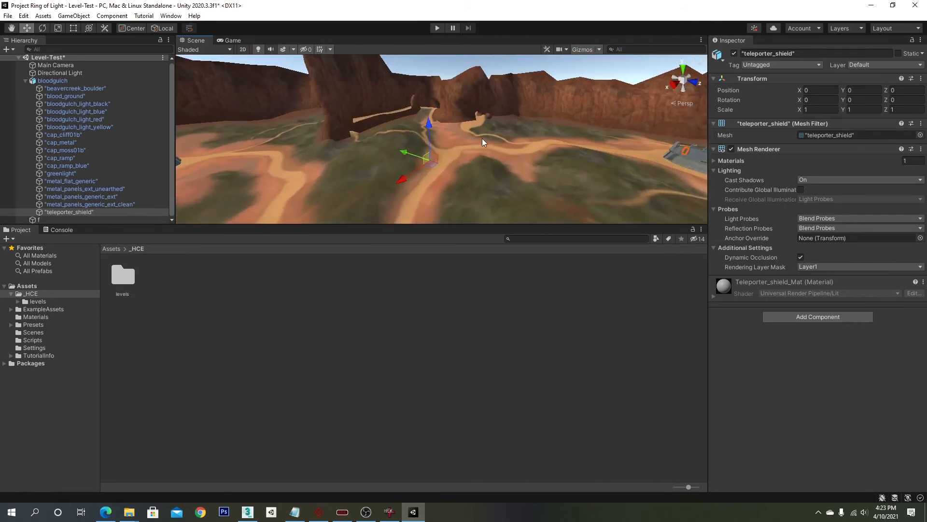
pyautogui.moveTo(485, 142); pyautogui.dragTo(358, 153, button='middle')
pyautogui.scroll(10, 484, 158)
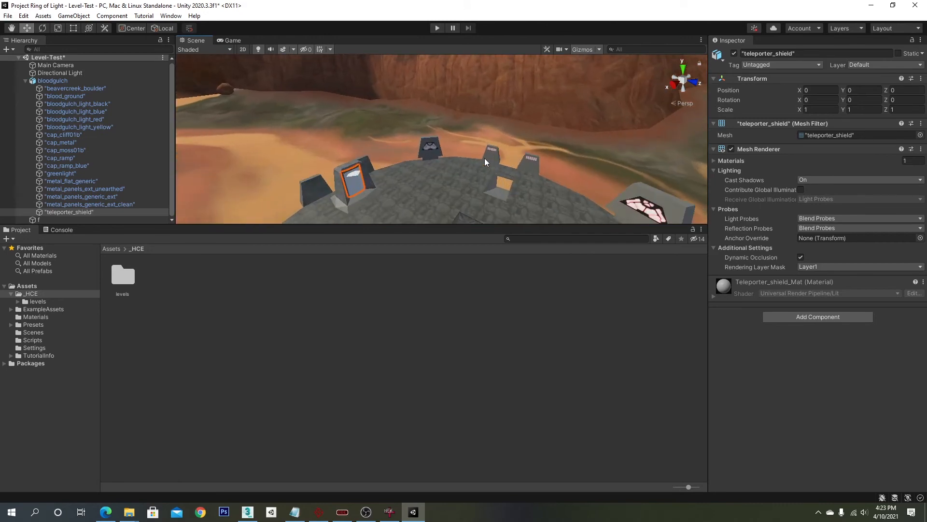
pyautogui.keyDown('alt'); pyautogui.moveTo(486, 162); pyautogui.dragTo(373, 165); pyautogui.keyUp('alt')
pyautogui.moveTo(421, 193); pyautogui.dragTo(415, 151, button='middle')
pyautogui.scroll(4, 434, 148)
pyautogui.moveTo(592, 118); pyautogui.dragTo(534, 147, button='middle')
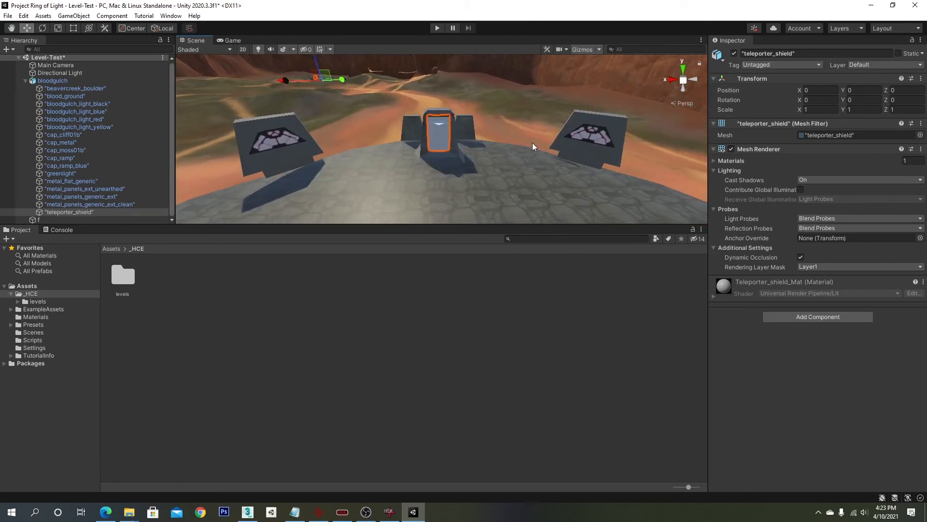
pyautogui.keyDown('alt'); pyautogui.moveTo(534, 147); pyautogui.dragTo(399, 191); pyautogui.keyUp('alt')
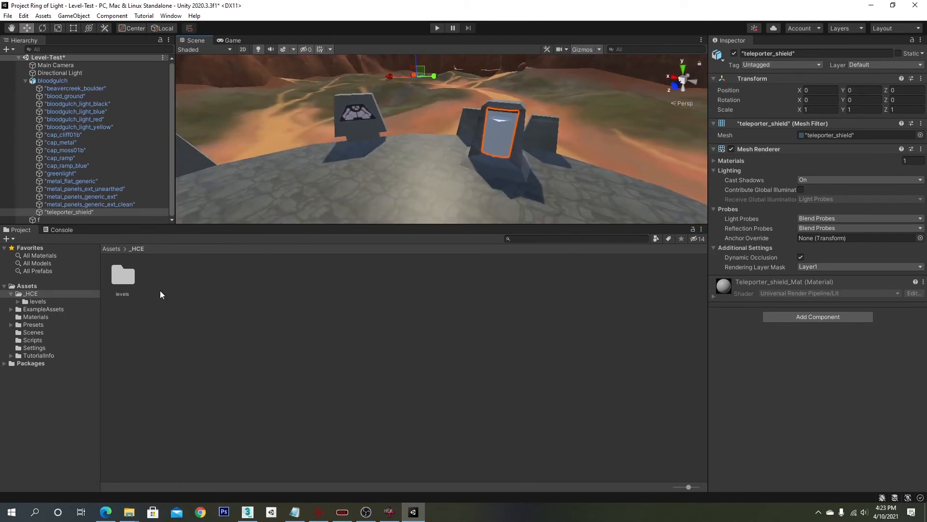
# - Create a new folder named scenery under _HCE in the project assets and open it
pyautogui.rightClick(182, 294)
pyautogui.moveTo(254, 37)
pyautogui.click(362, 36)
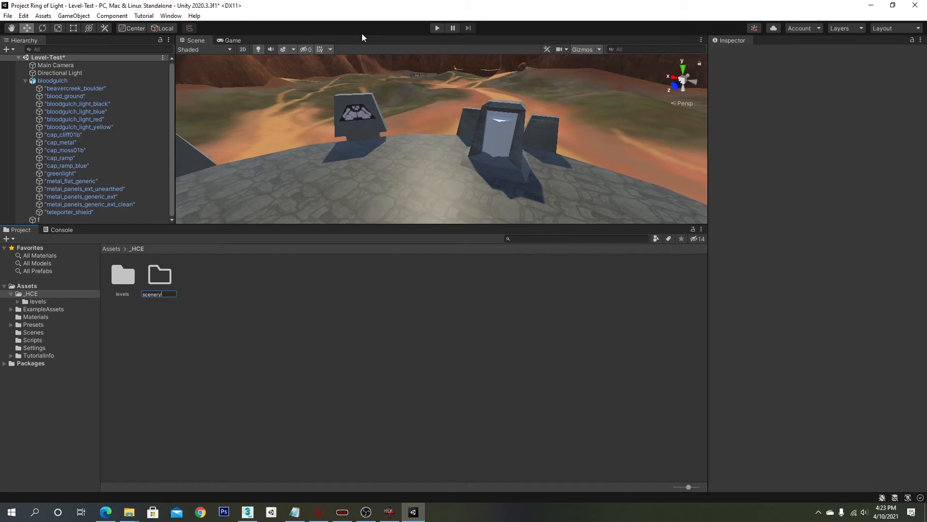
pyautogui.press('Return')
pyautogui.doubleClick(158, 279)
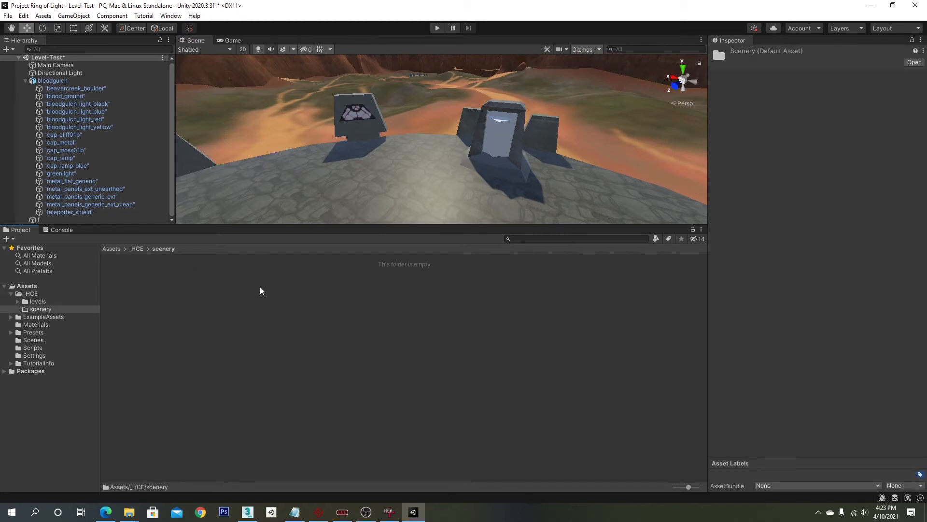
# - Bring up the Bitmap Batch Extractor and remove all bitmaps from its list
pyautogui.hotkey('alt', 'Tab')
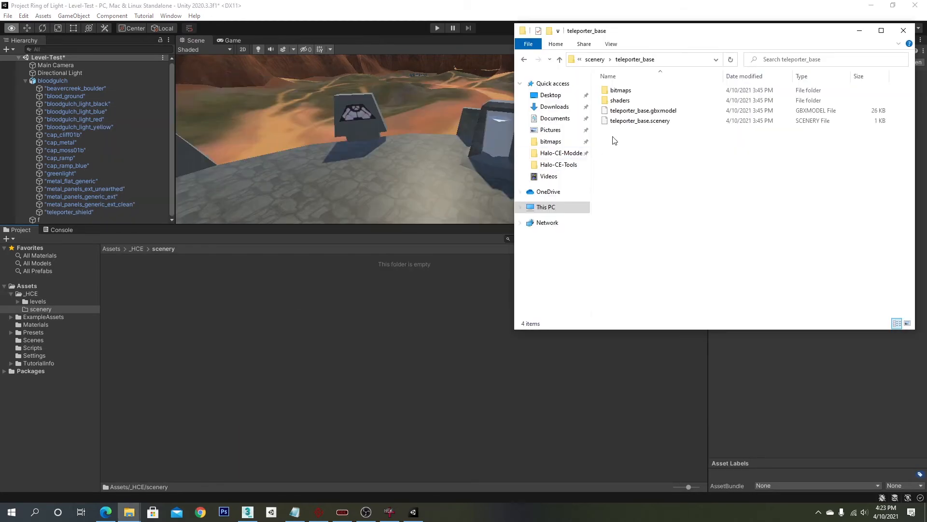
pyautogui.click(342, 515)
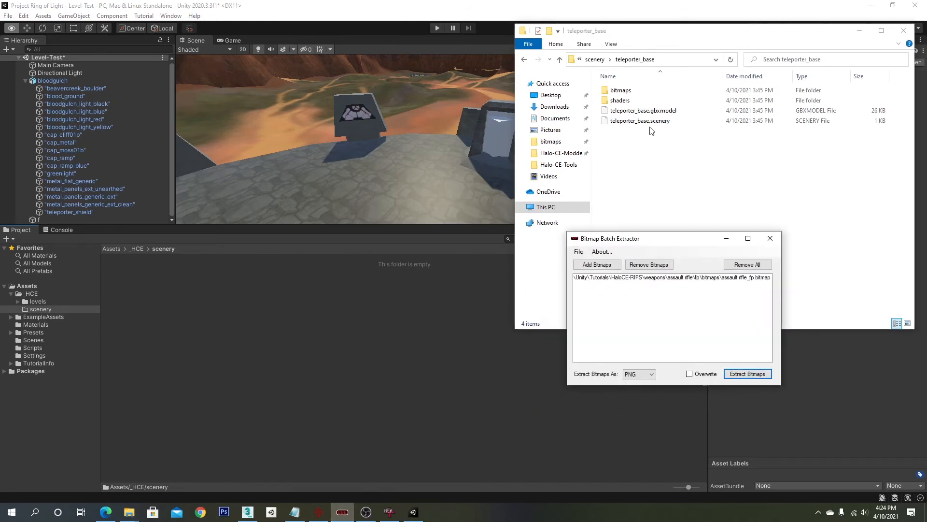
pyautogui.doubleClick(620, 90)
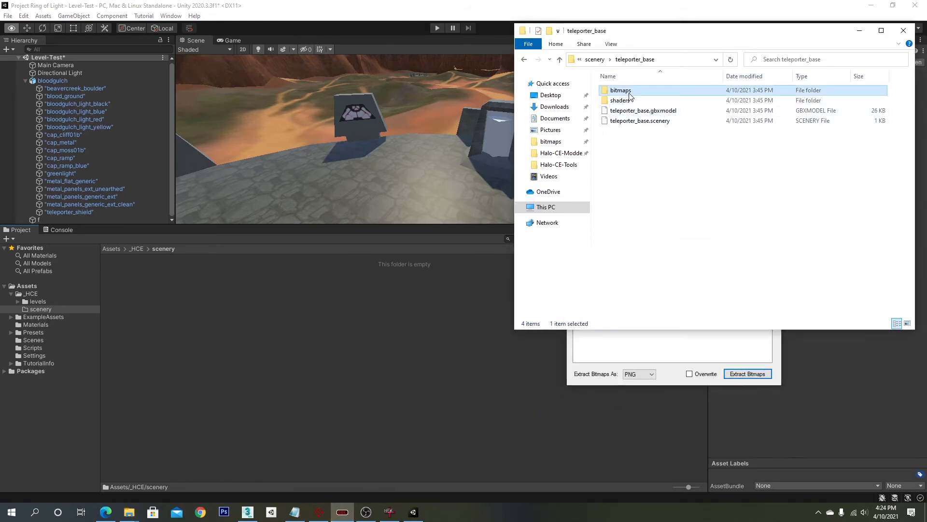
pyautogui.click(652, 333)
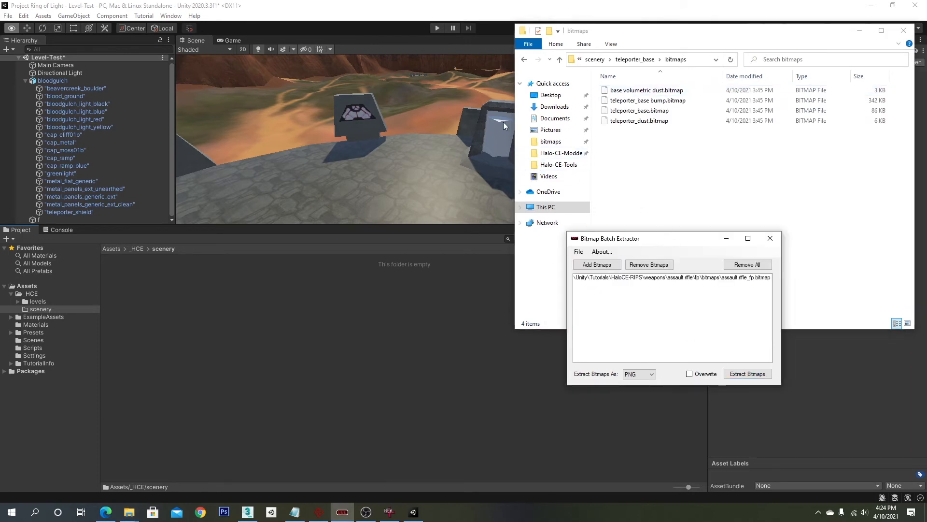
pyautogui.moveTo(640, 240); pyautogui.dragTo(287, 207)
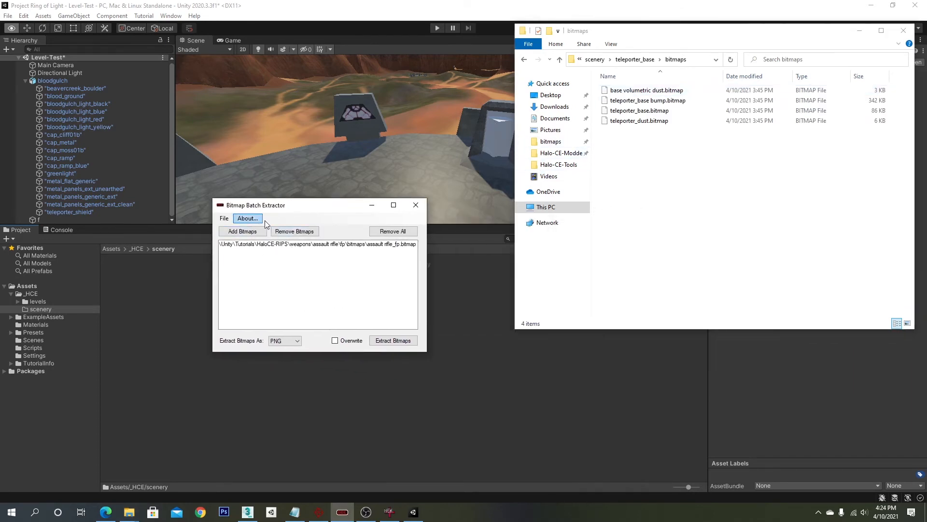
pyautogui.click(284, 232)
pyautogui.click(384, 245)
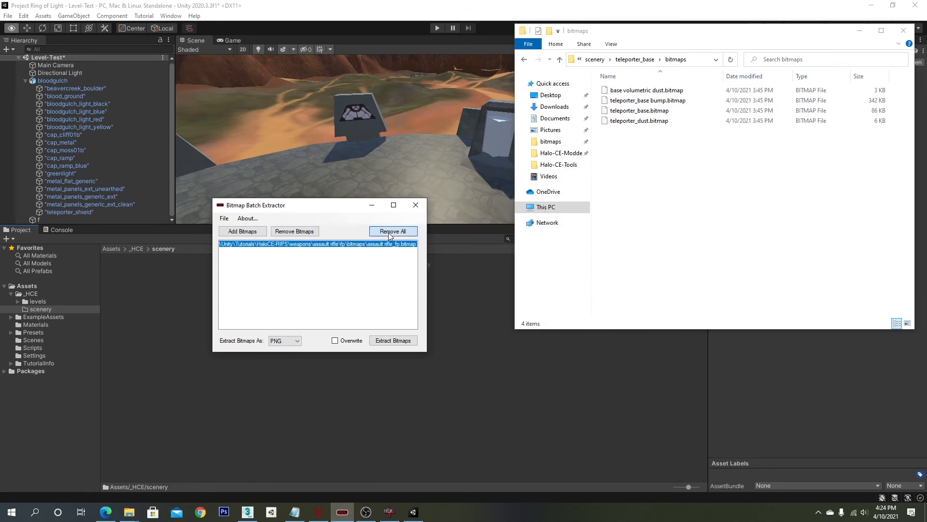
pyautogui.click(392, 231)
# - Add teleporter_shield_dust and teleporter_shield_mask bitmaps from scenery/teleporter_shield/bitmaps to the extractor list
pyautogui.click(242, 231)
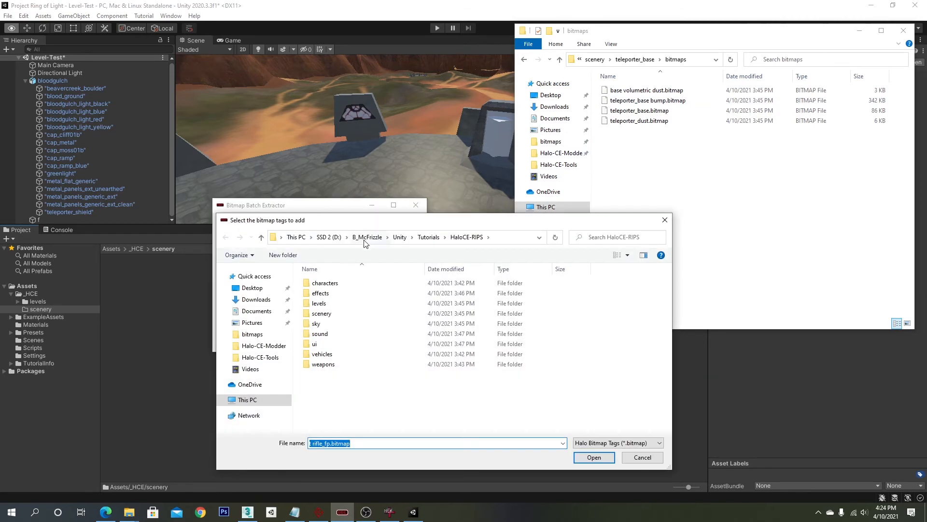
pyautogui.doubleClick(321, 313)
pyautogui.click(333, 396)
pyautogui.doubleClick(333, 396)
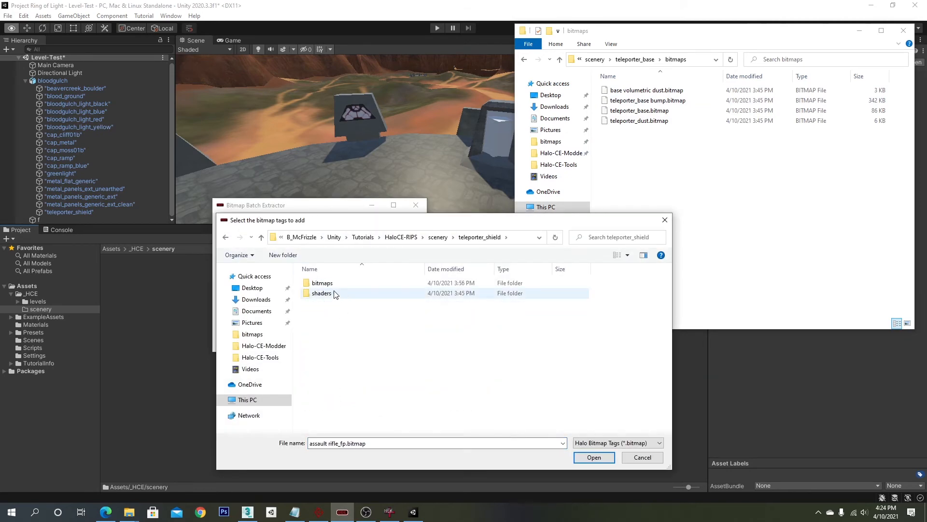
pyautogui.doubleClick(328, 284)
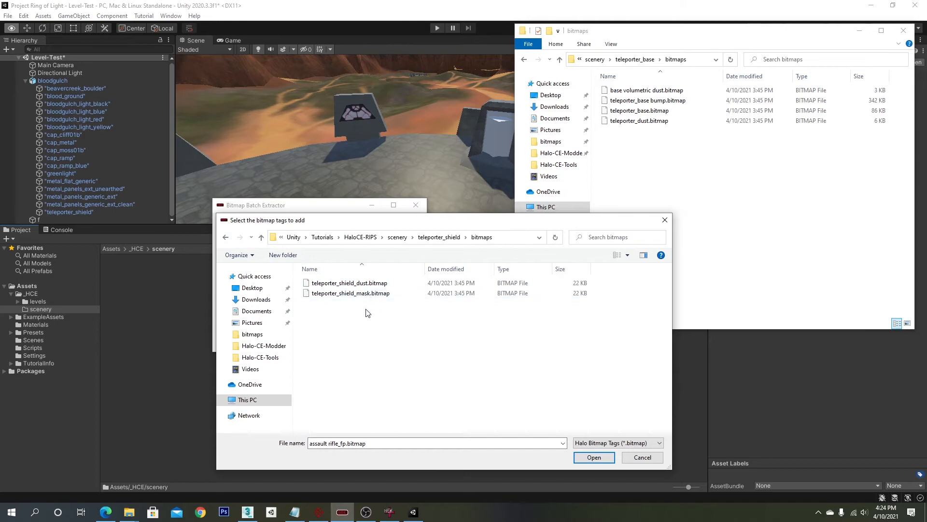
pyautogui.moveTo(366, 311); pyautogui.dragTo(348, 276)
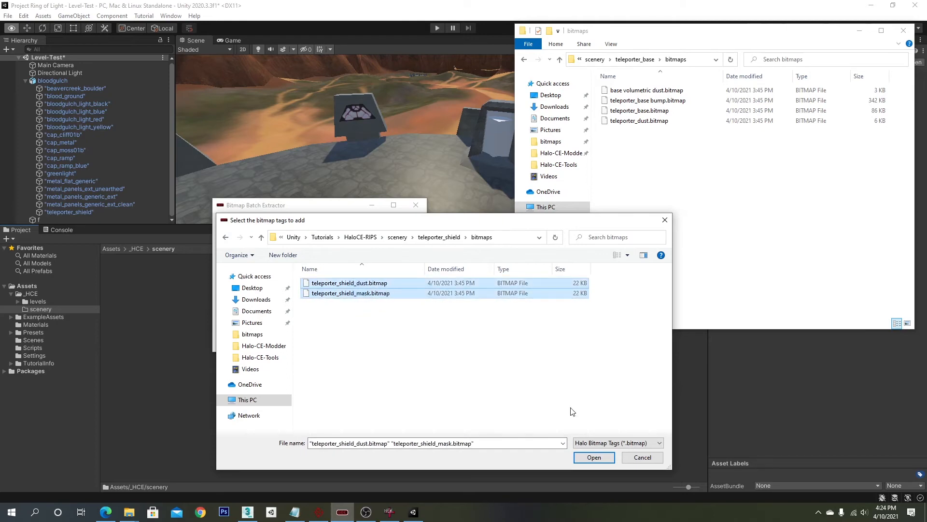
pyautogui.click(594, 457)
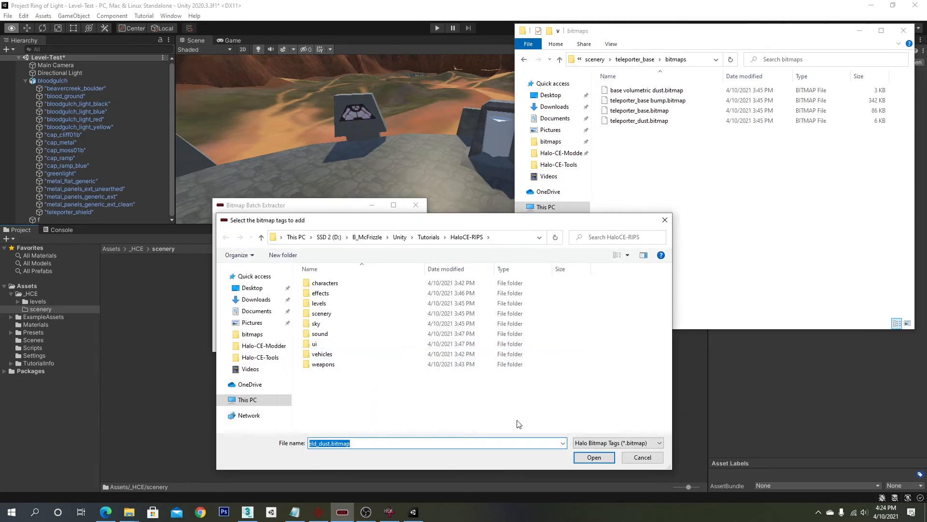
pyautogui.click(665, 220)
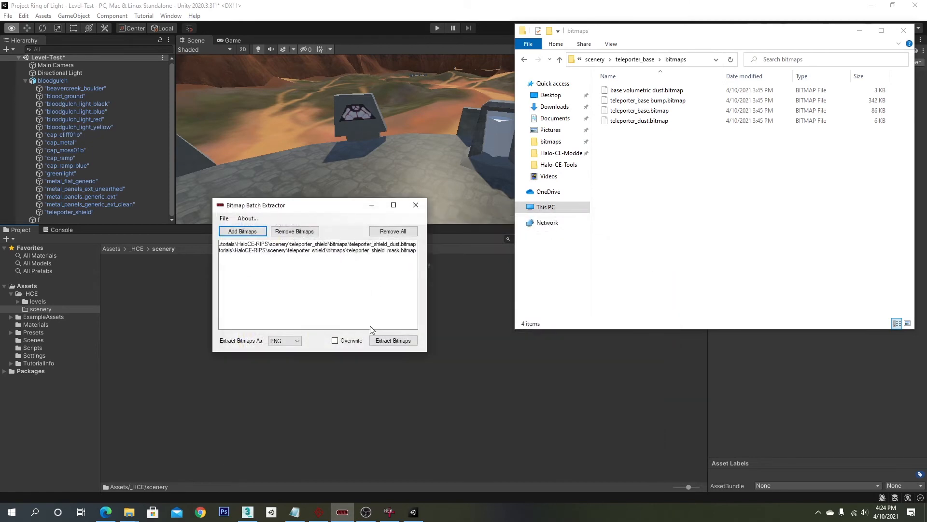
# - Extract the listed shield bitmaps as PNG
pyautogui.click(408, 341)
pyautogui.click(475, 287)
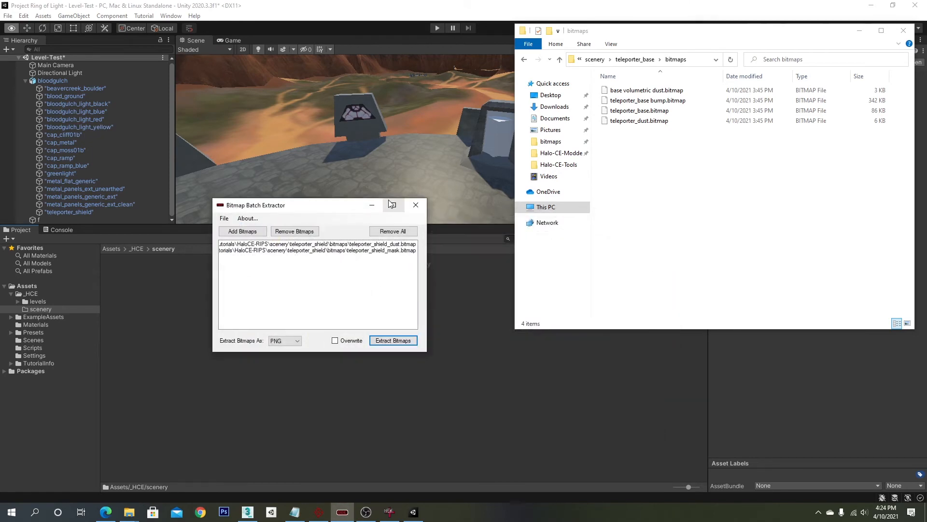
pyautogui.click(416, 205)
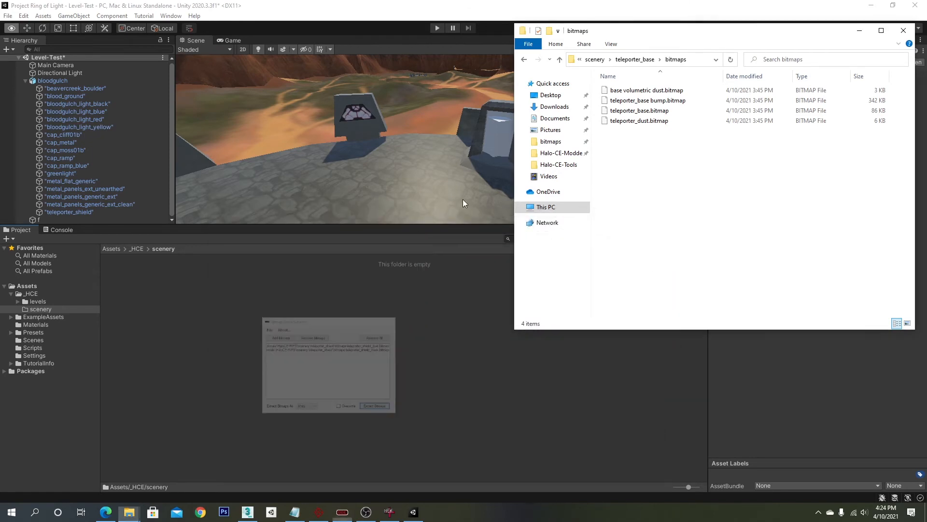
# - Select the shield mask entry and run the PNG bitmap extraction again
pyautogui.click(635, 60)
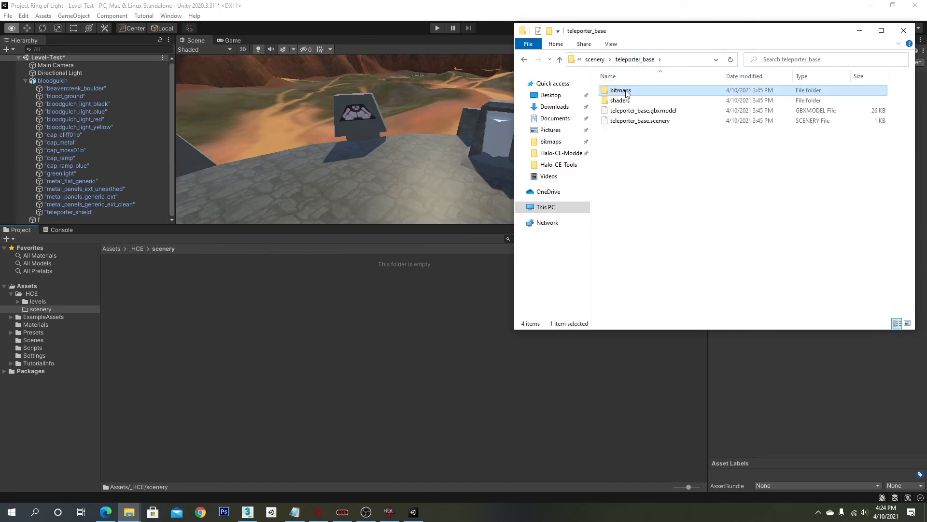
pyautogui.doubleClick(626, 91)
pyautogui.hotkey('alt', 'Tab')
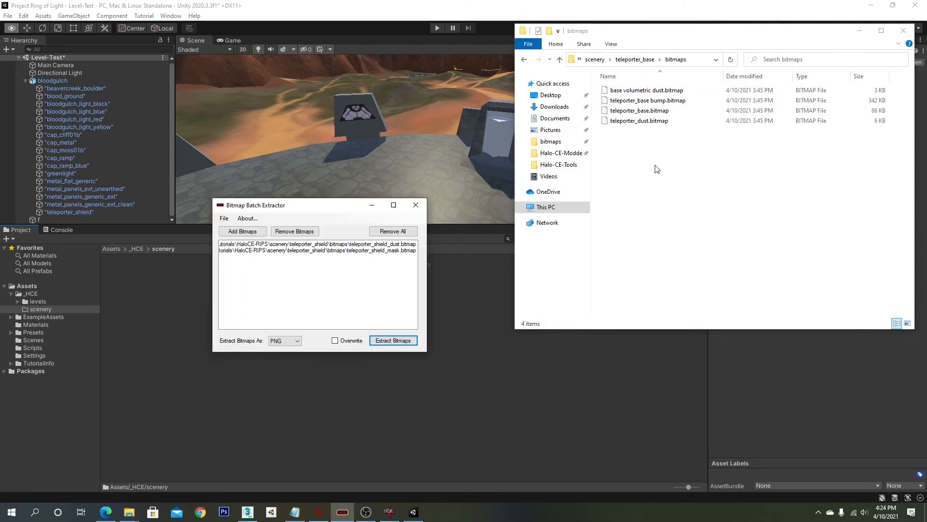
pyautogui.click(304, 250)
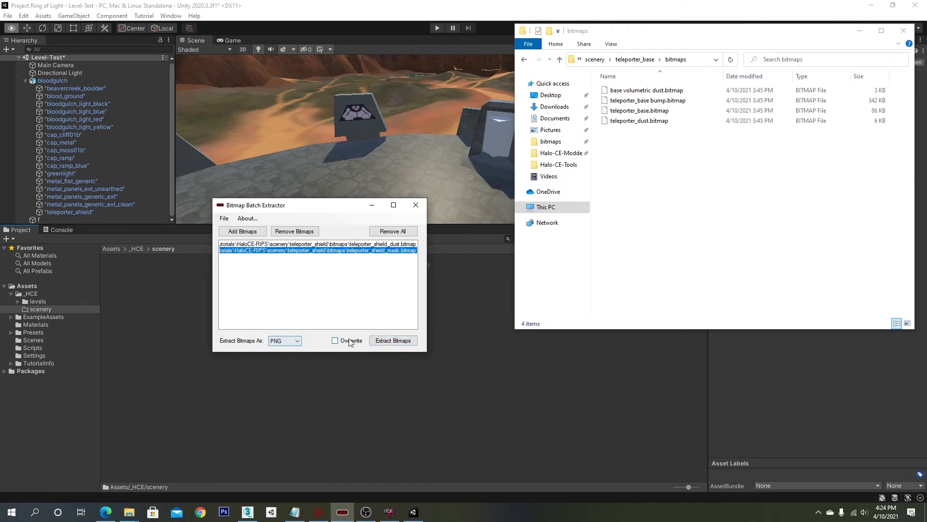
pyautogui.click(388, 341)
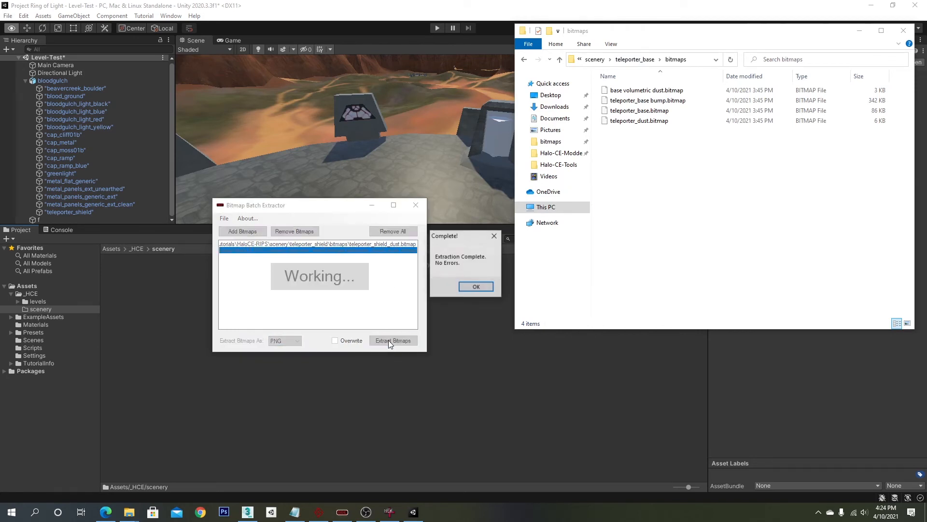
pyautogui.click(479, 287)
# - Search the HaloCE-RIPS folder for all *.png files
pyautogui.click(593, 62)
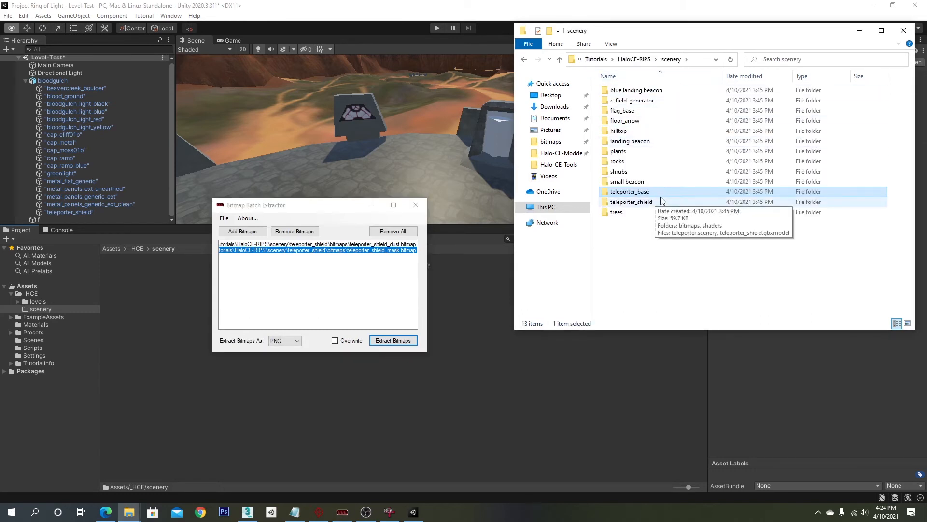
pyautogui.click(631, 60)
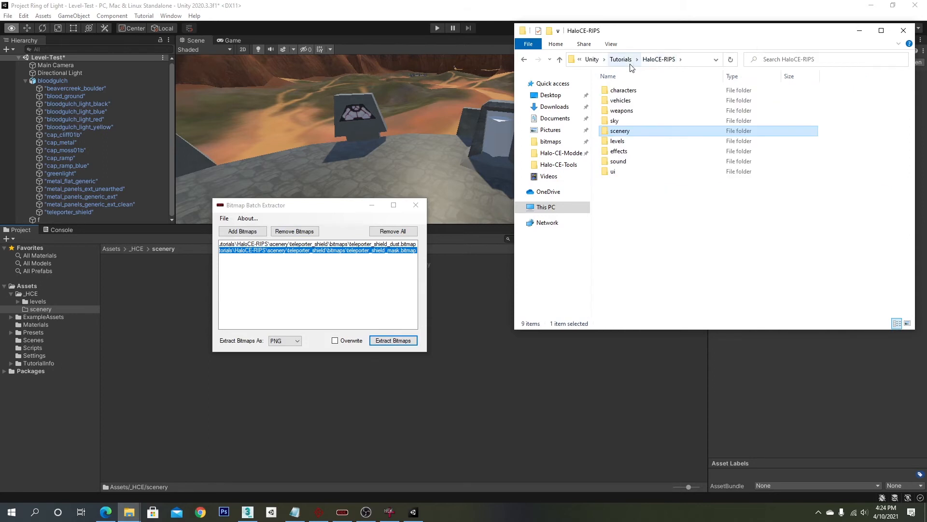
pyautogui.click(637, 194)
pyautogui.click(840, 59)
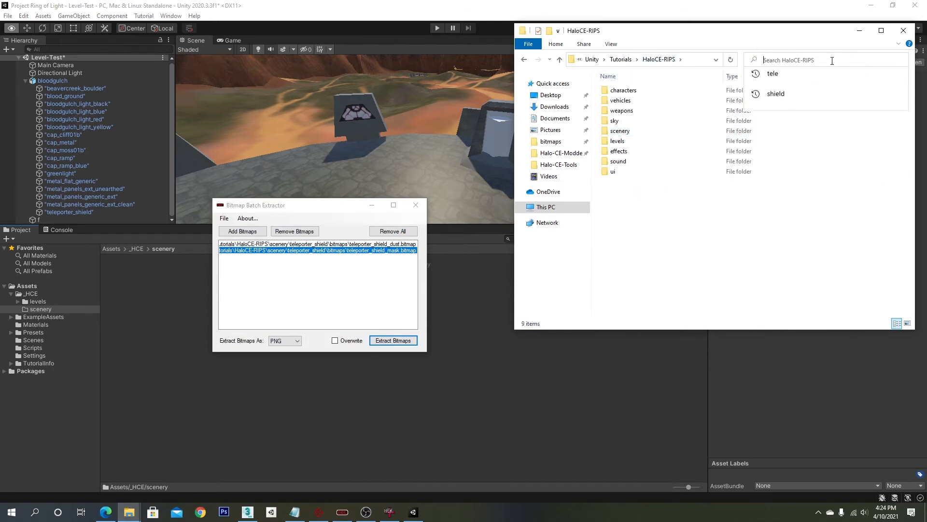
pyautogui.write('*.png')
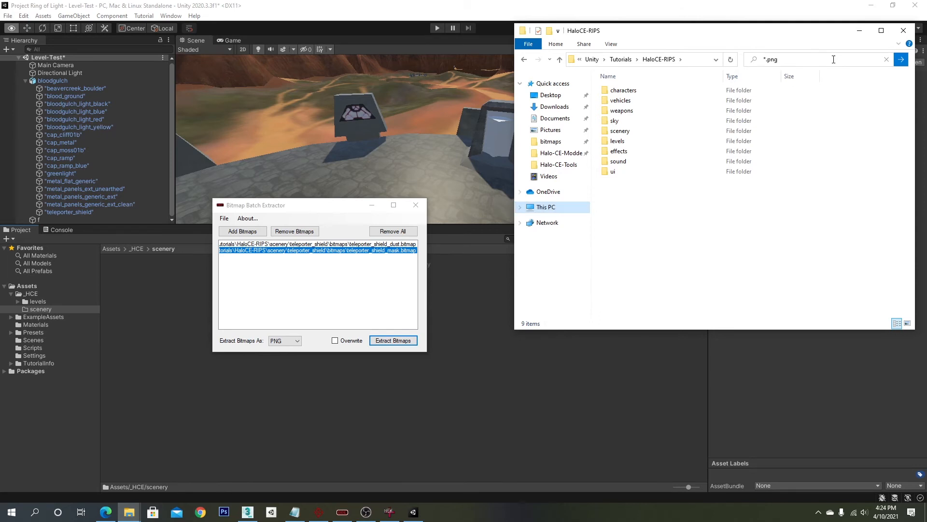
pyautogui.press('Return')
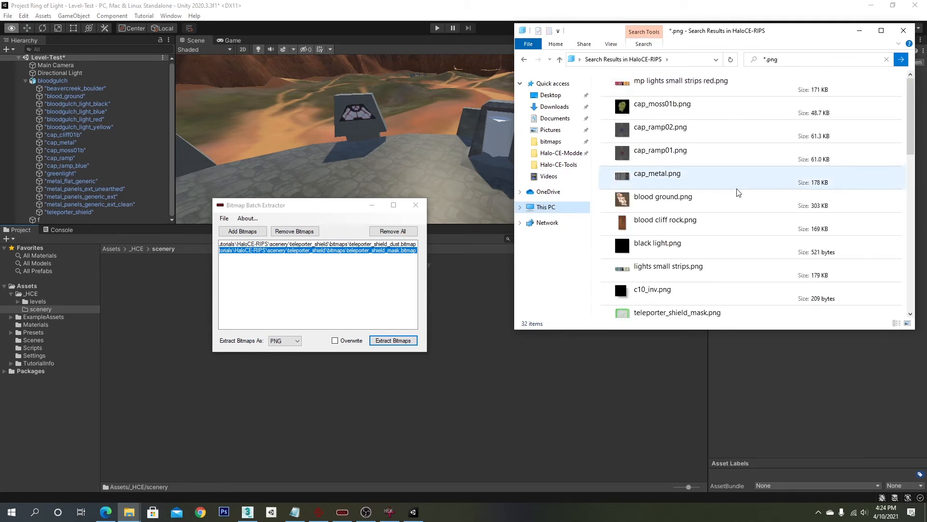
# - Open the file location of teleporter_shield_mask.png from the search results
pyautogui.scroll(-3, 737, 192)
pyautogui.click(691, 191)
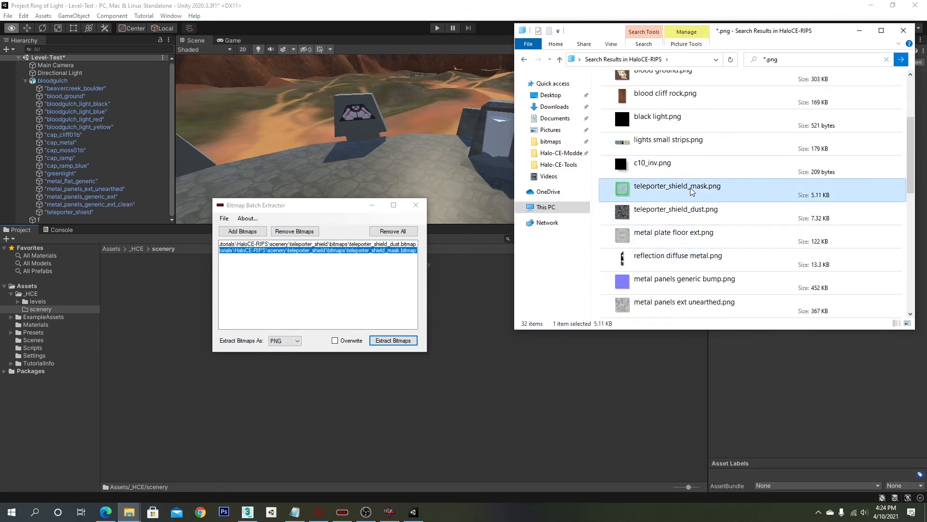
pyautogui.rightClick(690, 189)
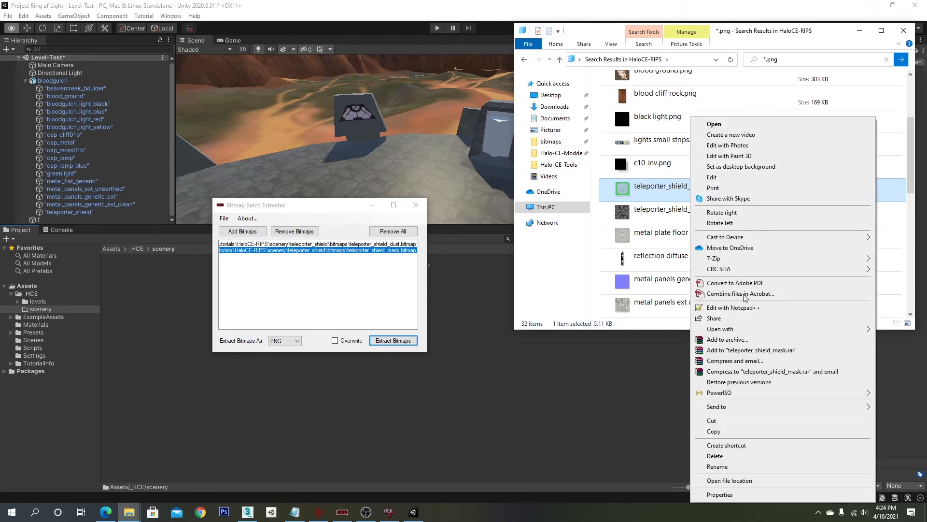
pyautogui.click(725, 481)
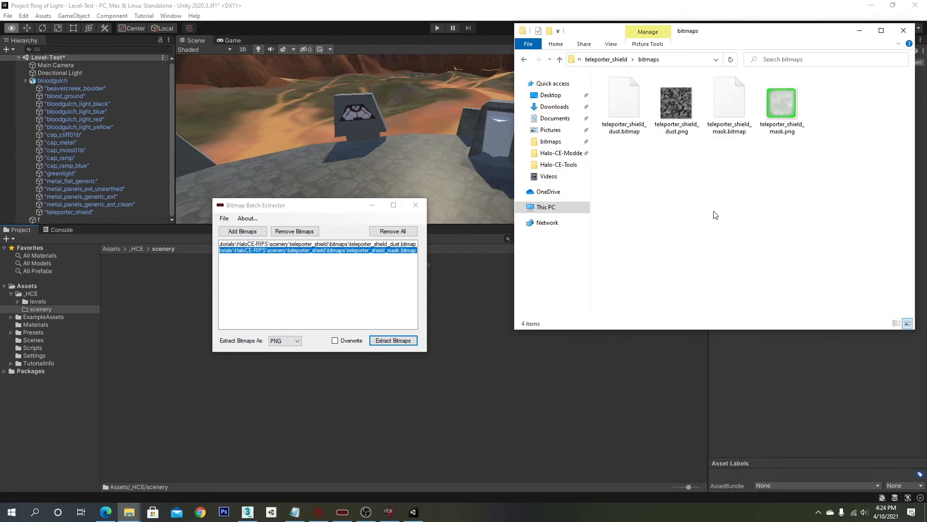
# - Browse between the teleporter_shield and bitmaps folders to check the extracted shield PNGs
pyautogui.click(606, 59)
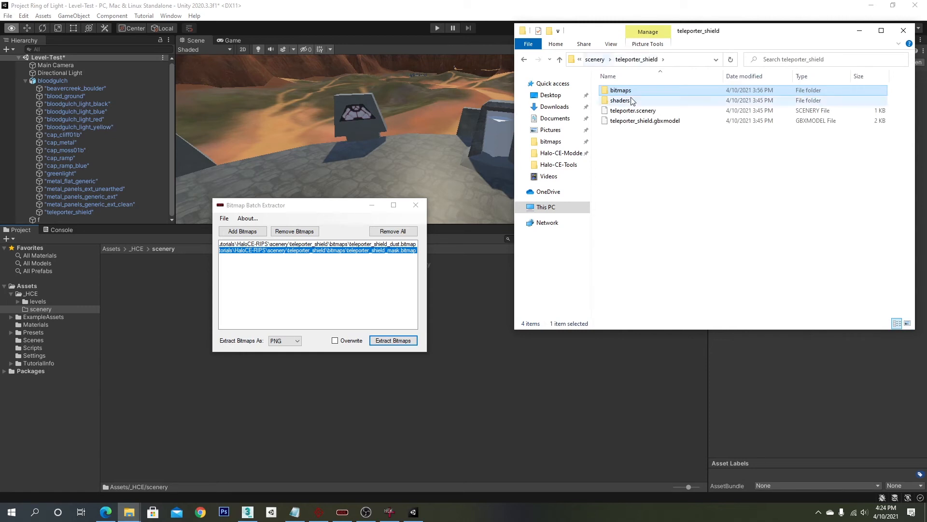
pyautogui.press('Return')
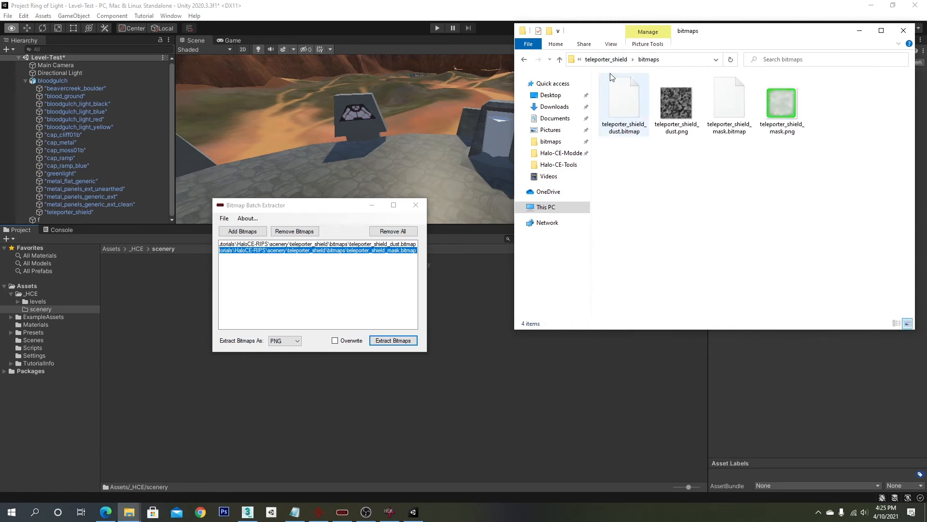
pyautogui.click(606, 59)
pyautogui.click(599, 59)
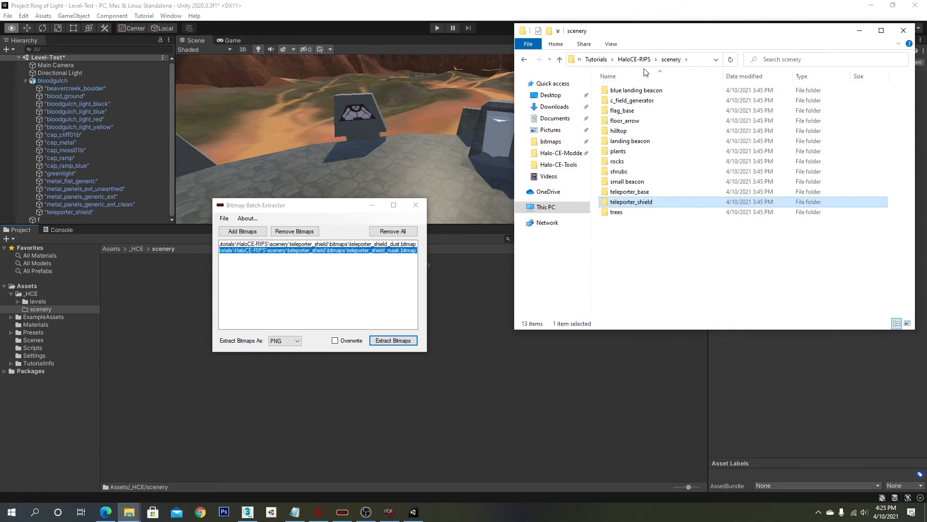
pyautogui.doubleClick(631, 202)
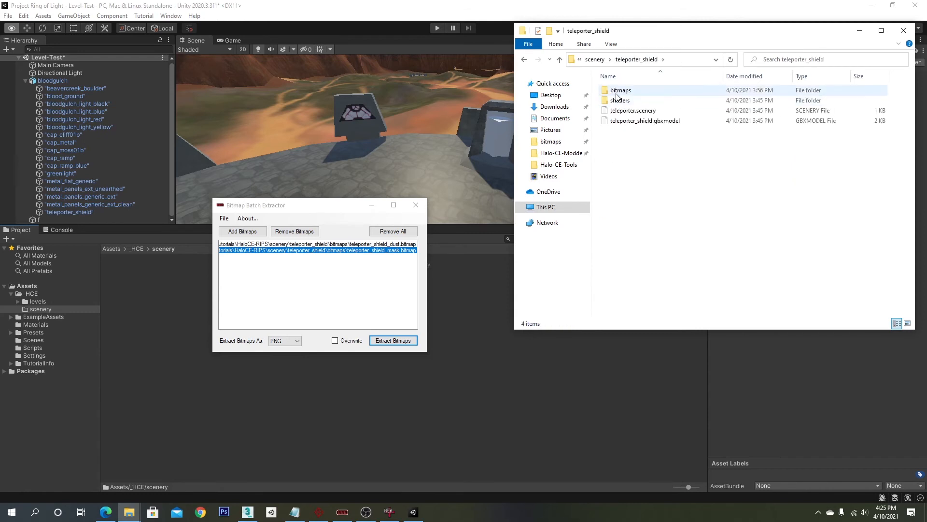
pyautogui.doubleClick(618, 92)
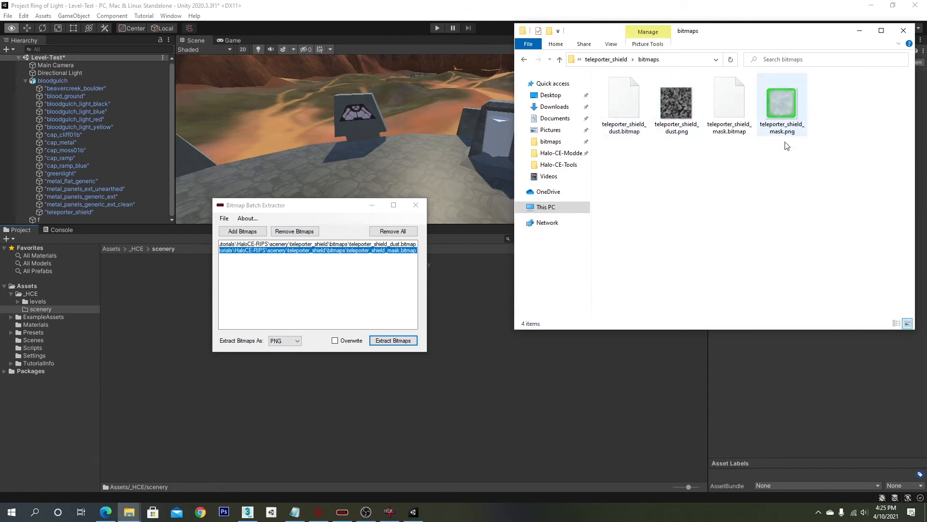
# - Copy the teleporter_shield folder into the project's Assets/_HCE/scenery folder
pyautogui.click(54, 309)
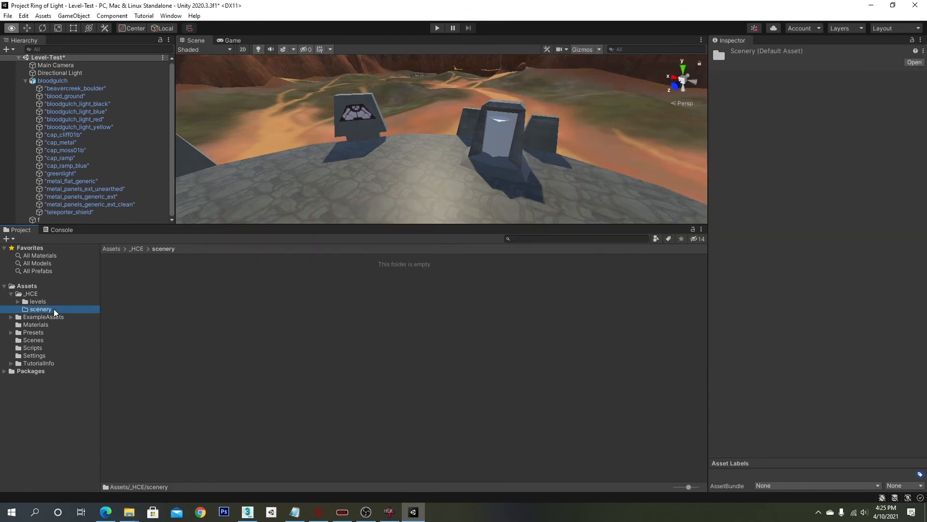
pyautogui.hotkey('alt', 'Tab')
pyautogui.click(609, 62)
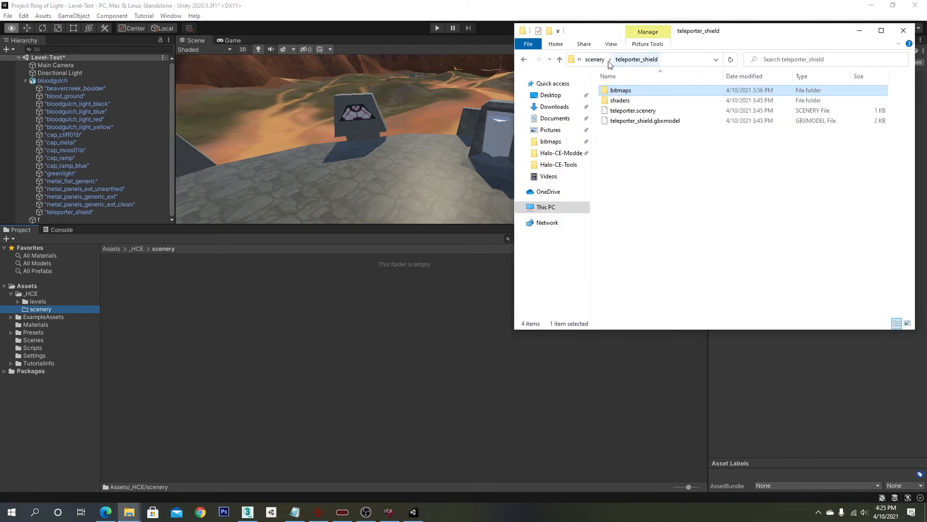
pyautogui.click(600, 60)
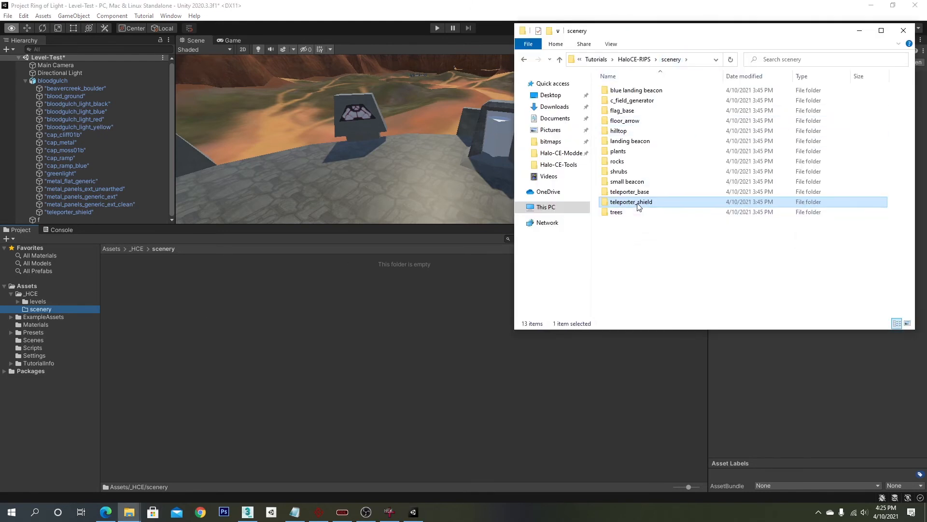
pyautogui.moveTo(637, 203); pyautogui.dragTo(241, 333)
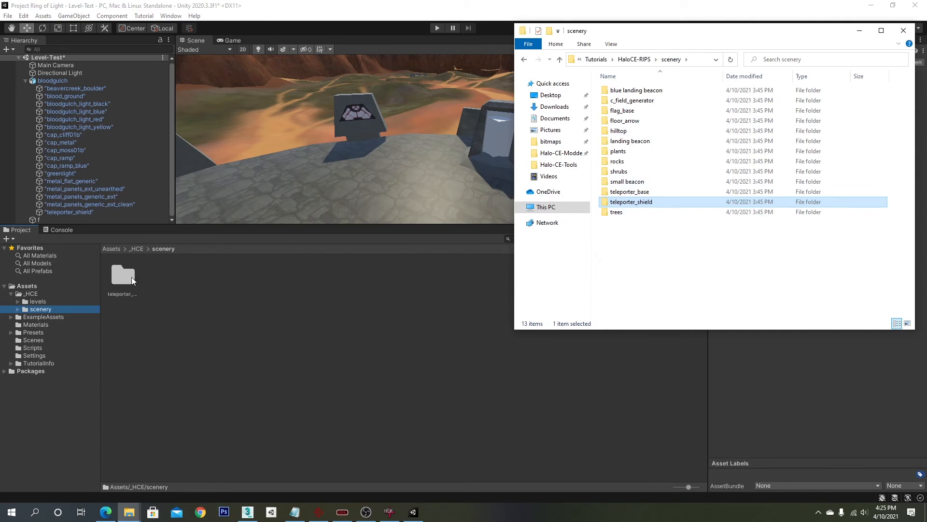
# - Open the imported teleporter_shield folder and create a new folder named materials inside it
pyautogui.click(208, 305)
pyautogui.moveTo(539, 153); pyautogui.dragTo(519, 165, button='middle')
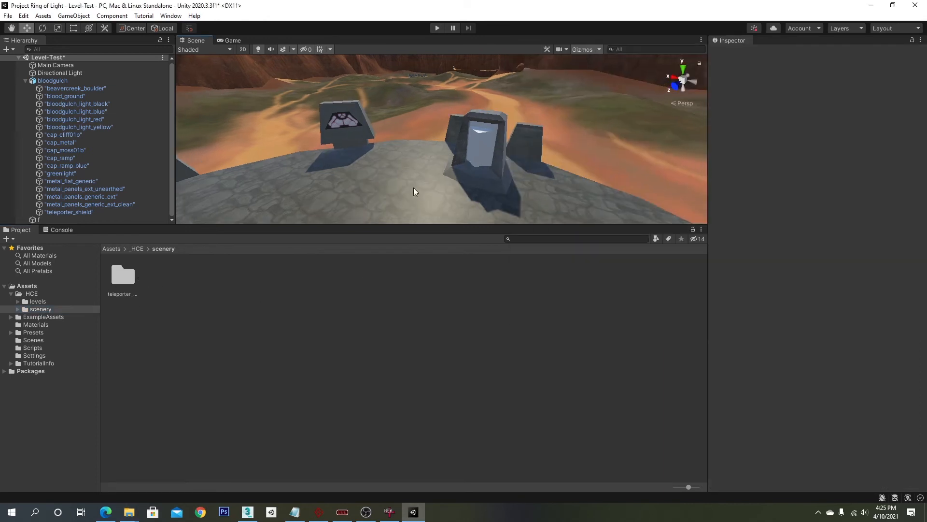
pyautogui.doubleClick(121, 284)
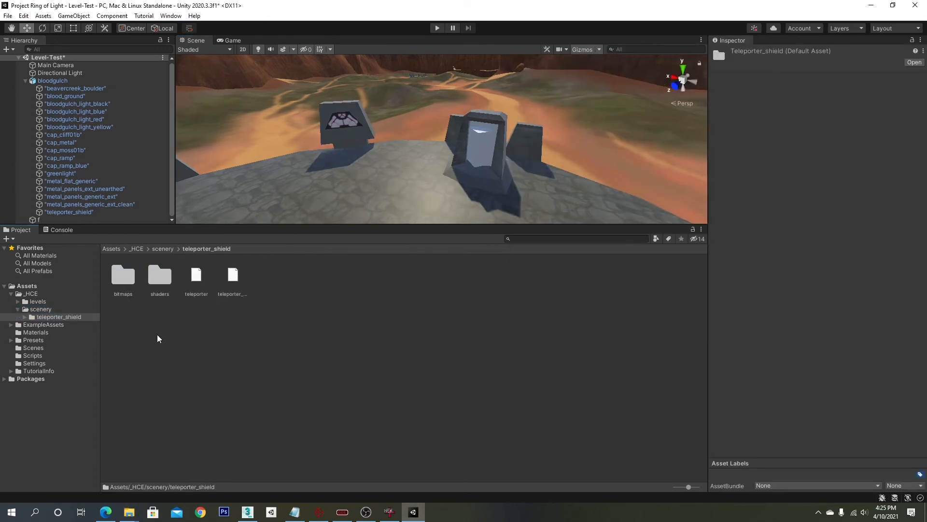
pyautogui.click(203, 275)
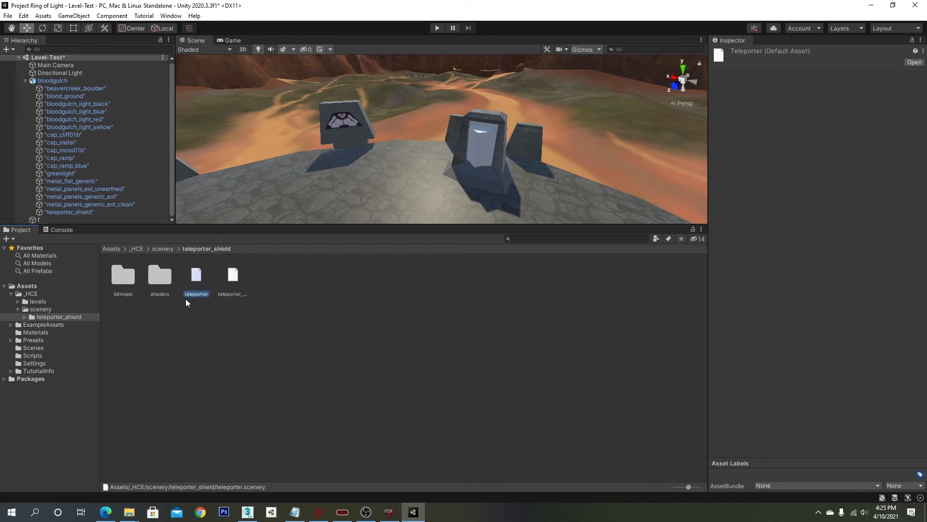
pyautogui.click(241, 296)
pyautogui.click(325, 333)
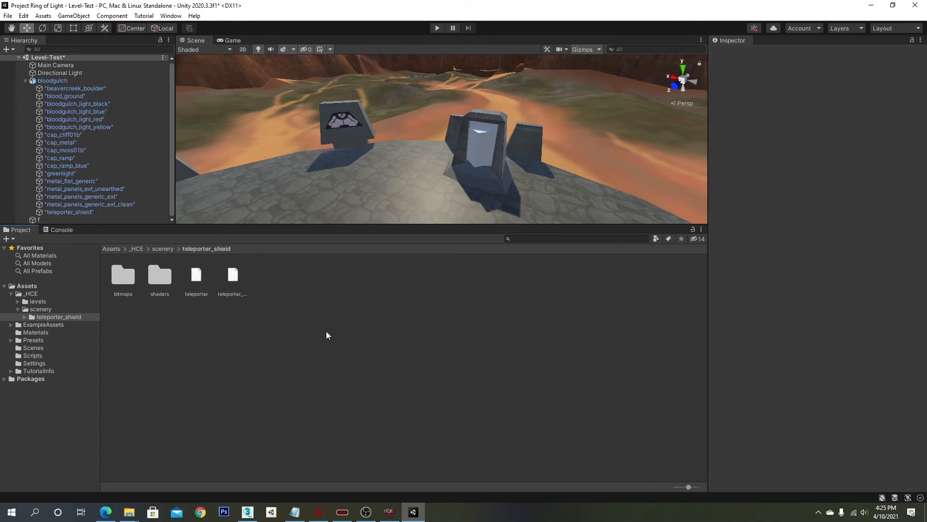
pyautogui.rightClick(176, 364)
pyautogui.moveTo(246, 113)
pyautogui.click(372, 92)
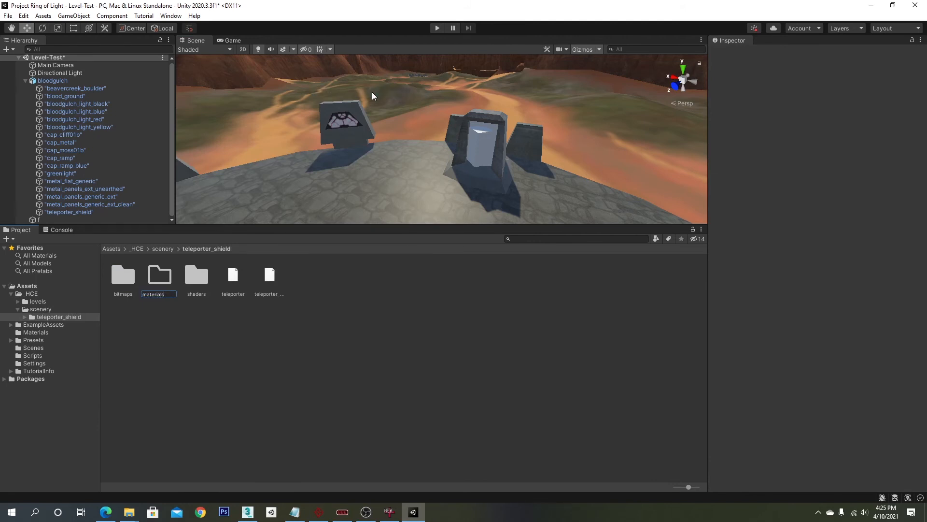
pyautogui.press('Return')
# - Create a new material named teleport-green inside the materials folder
pyautogui.doubleClick(155, 276)
pyautogui.rightClick(201, 308)
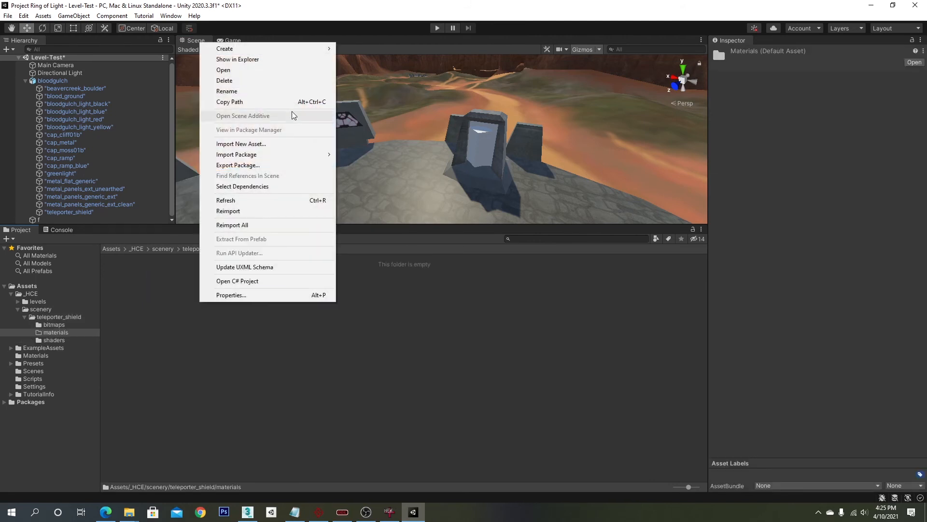
pyautogui.moveTo(317, 51)
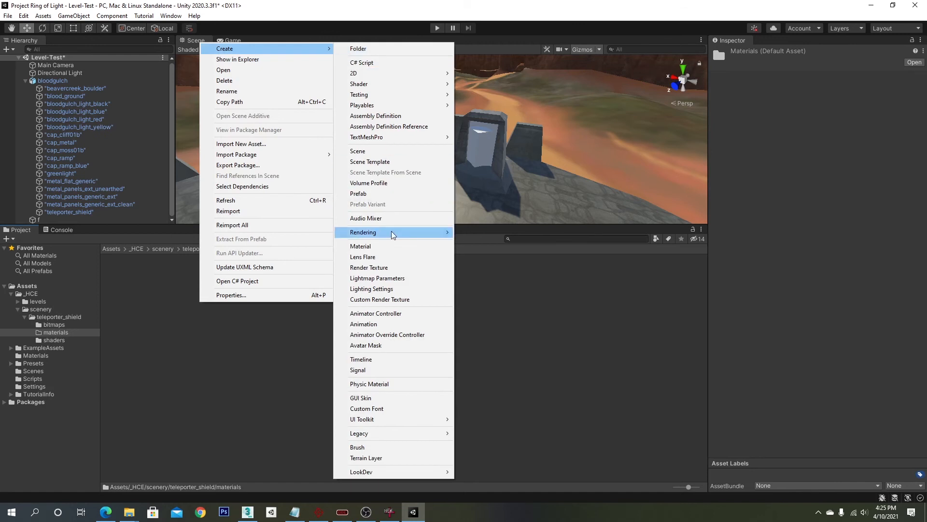
pyautogui.click(435, 246)
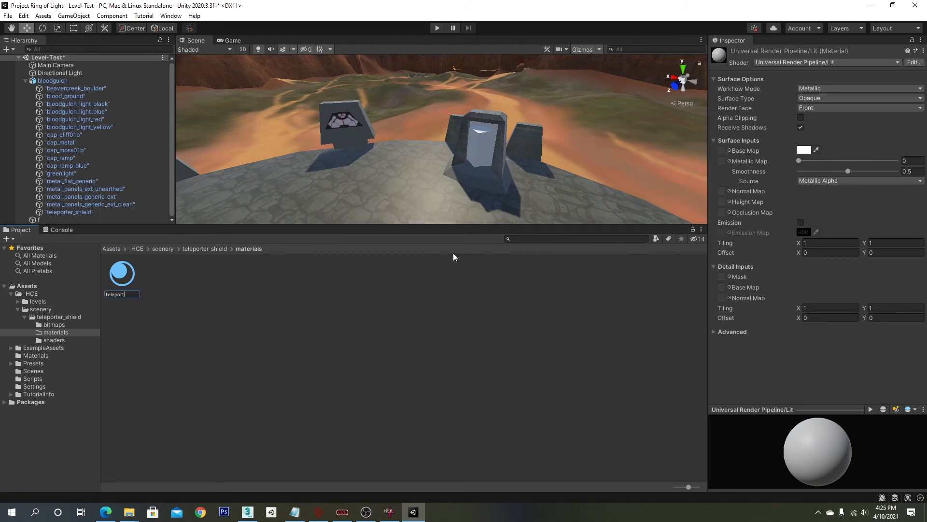
pyautogui.press('Return')
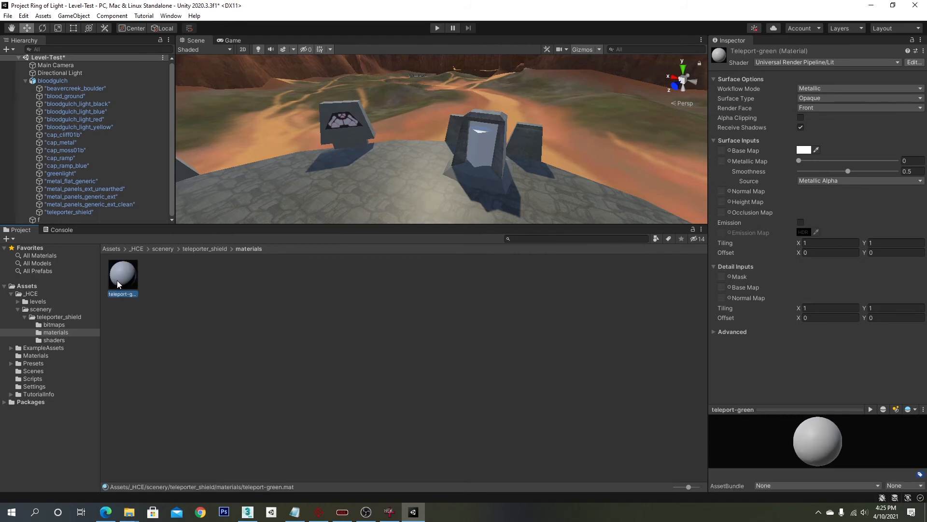
# - Assign teleport-green to the teleporter_shield object and set its base map to teleporter_shield_mask
pyautogui.moveTo(118, 283); pyautogui.dragTo(89, 216)
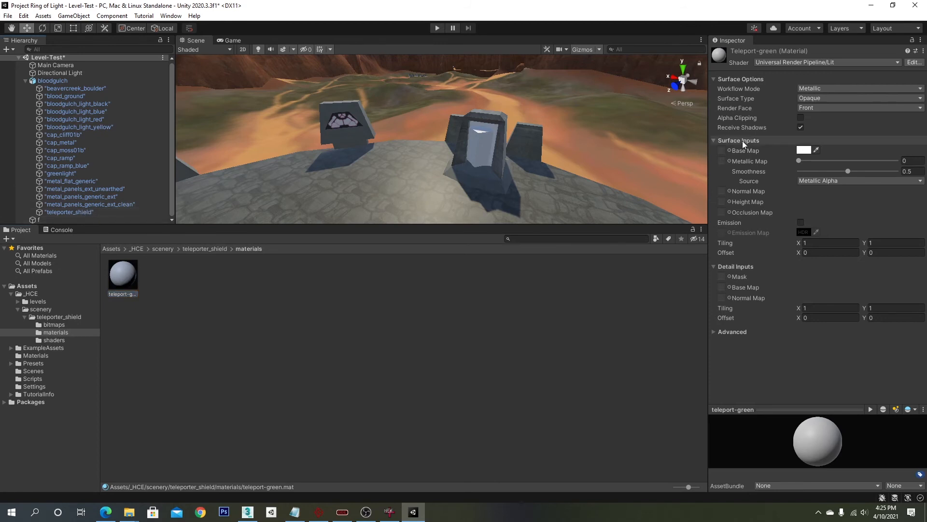
pyautogui.click(730, 150)
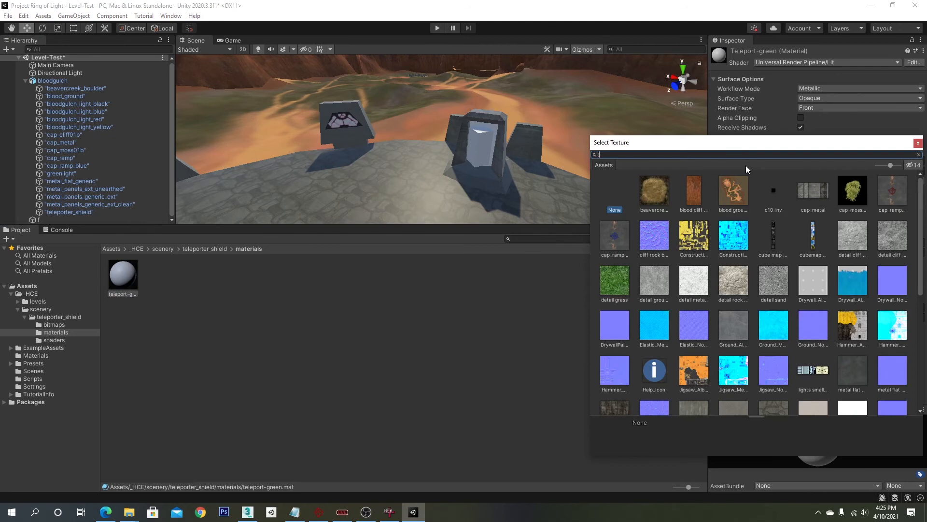
pyautogui.write('tele')
pyautogui.doubleClick(647, 189)
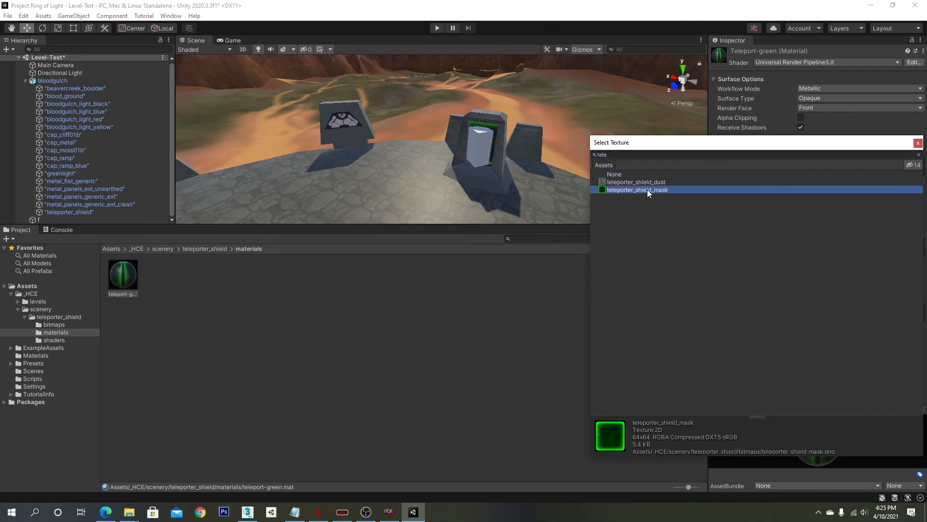
# - Select the greenlight box in front of the teleporter and deactivate that object
pyautogui.moveTo(626, 190); pyautogui.dragTo(555, 171, button='right')
pyautogui.click(478, 159)
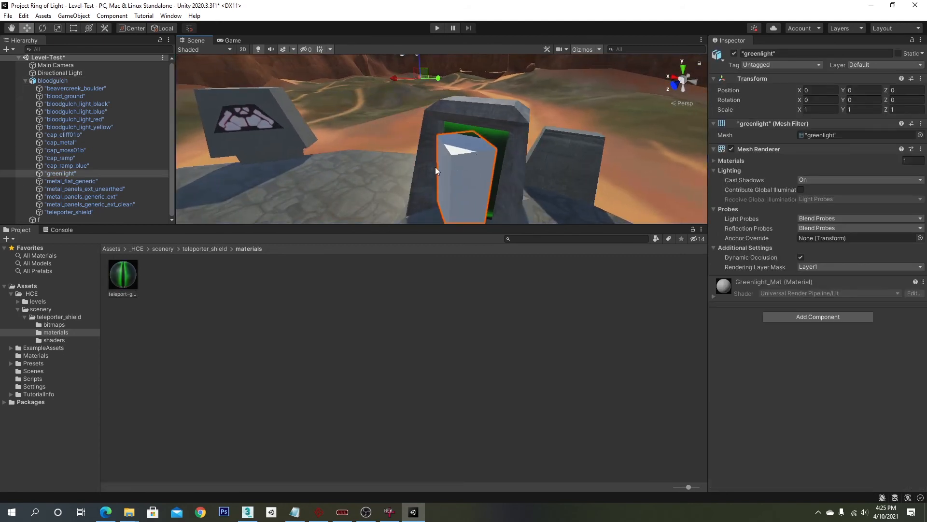
pyautogui.moveTo(362, 169); pyautogui.dragTo(560, 179, button='right')
pyautogui.moveTo(466, 178); pyautogui.dragTo(476, 175, button='right')
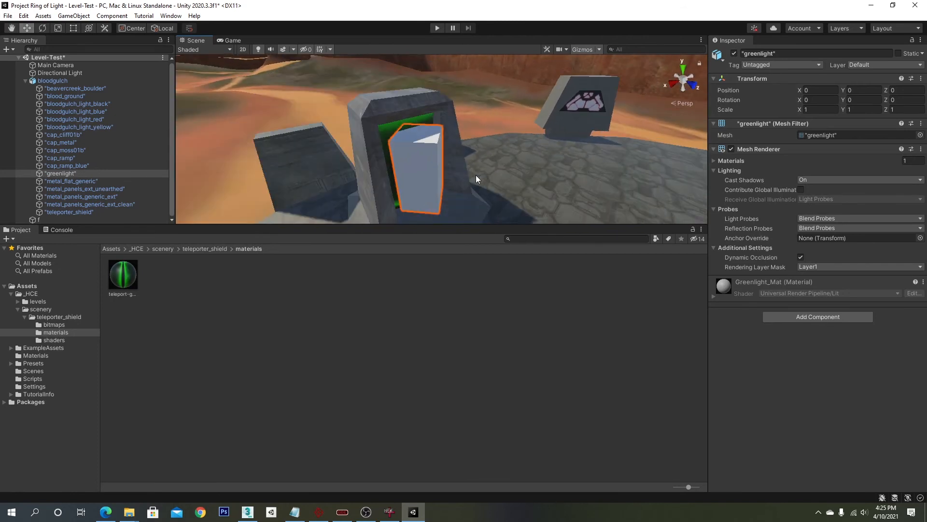
pyautogui.scroll(-3, 476, 175)
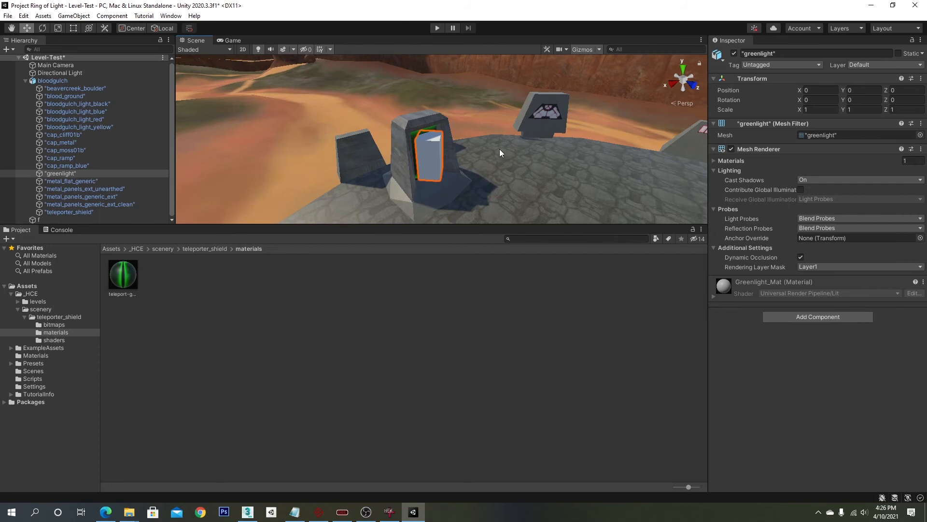
pyautogui.click(734, 54)
# - Orbit and zoom around the base to inspect the teleporters and lights
pyautogui.moveTo(526, 132); pyautogui.dragTo(422, 132, button='right')
pyautogui.scroll(-5, 422, 132)
pyautogui.moveTo(430, 146); pyautogui.dragTo(429, 131, button='middle')
pyautogui.moveTo(429, 130); pyautogui.dragTo(480, 145, button='right')
pyautogui.press('w')
pyautogui.press('a')
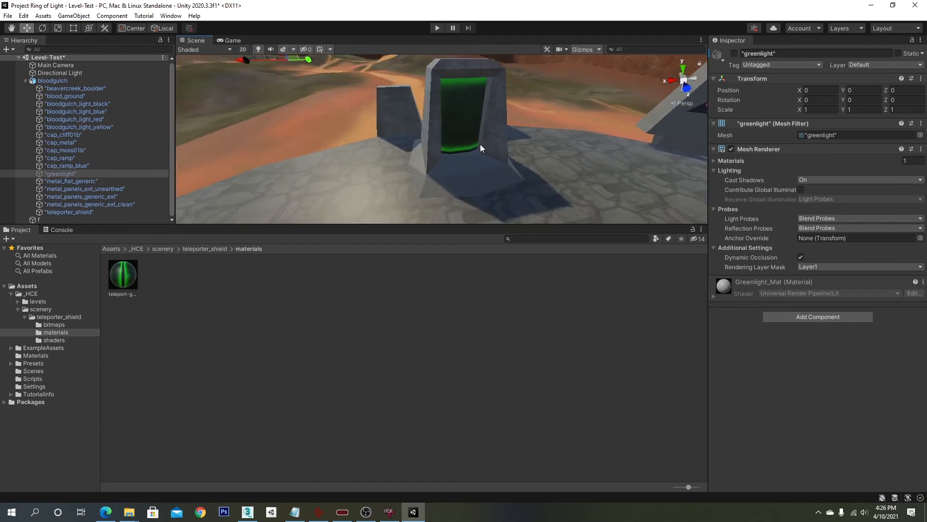
pyautogui.scroll(-5, 480, 146)
pyautogui.moveTo(479, 142); pyautogui.dragTo(384, 127, button='right')
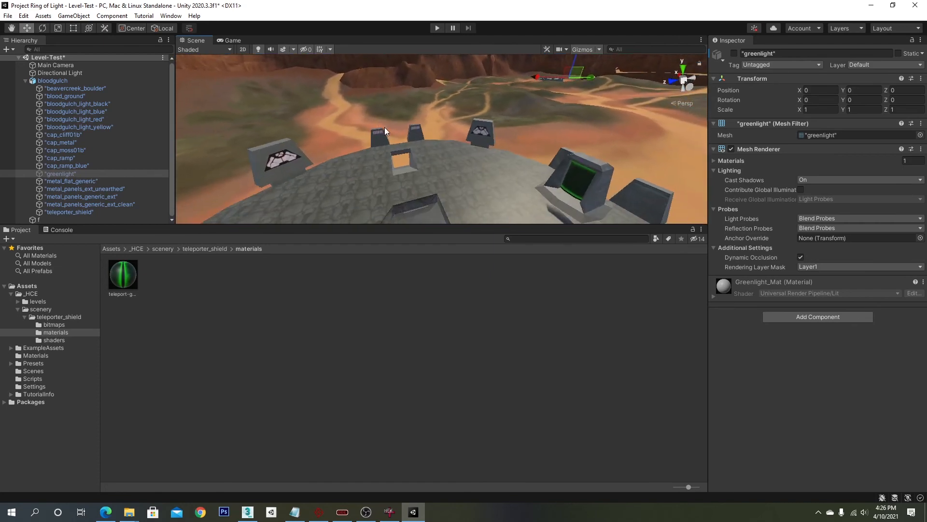
pyautogui.click(95, 169)
pyautogui.click(93, 175)
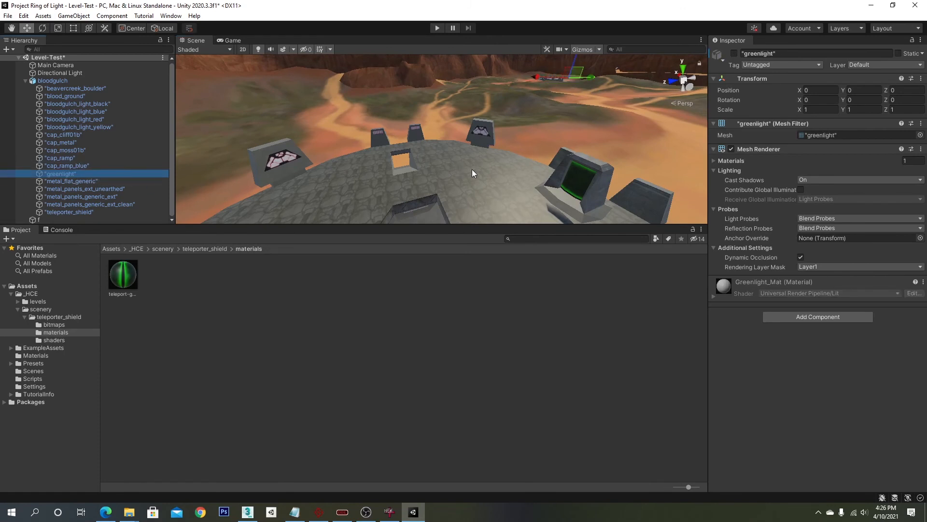
pyautogui.keyDown('alt'); pyautogui.moveTo(472, 170); pyautogui.dragTo(530, 173); pyautogui.keyUp('alt')
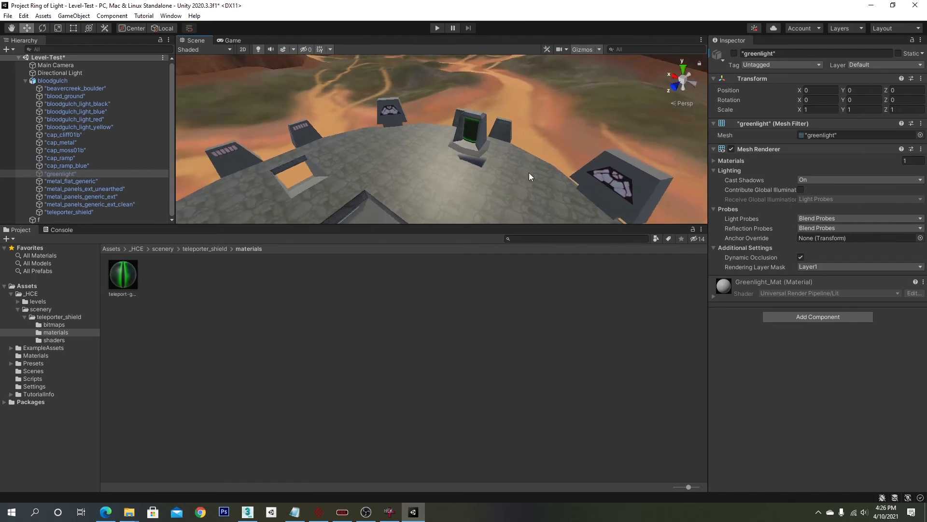
pyautogui.scroll(4, 532, 169)
pyautogui.scroll(-2, 532, 169)
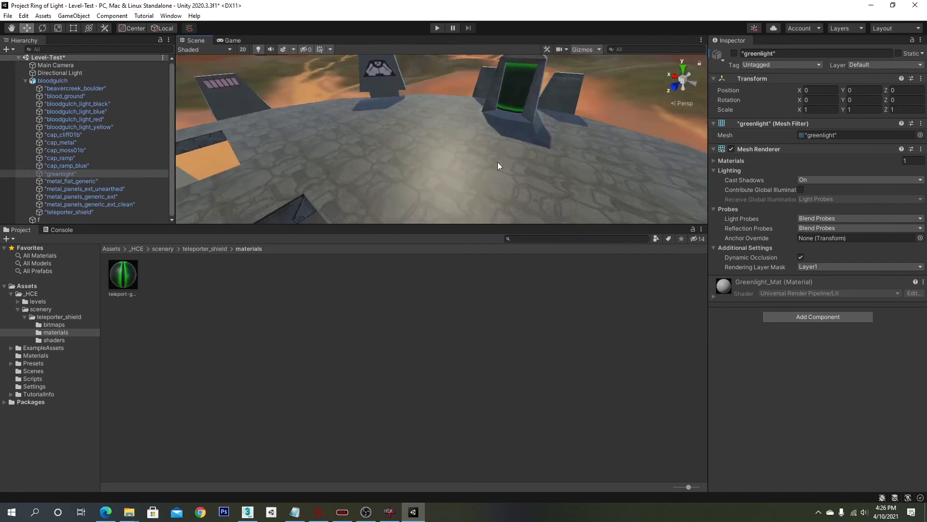
pyautogui.keyDown('alt'); pyautogui.moveTo(514, 159); pyautogui.dragTo(367, 167); pyautogui.keyUp('alt')
pyautogui.scroll(5, 371, 159)
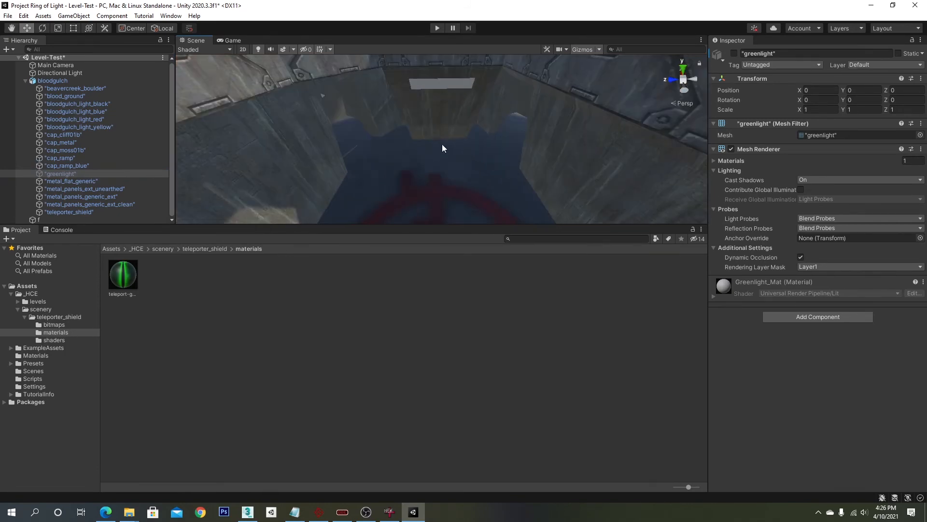
# - Select the yellow light panels on the base wall and save the scene
pyautogui.click(445, 85)
pyautogui.click(445, 83)
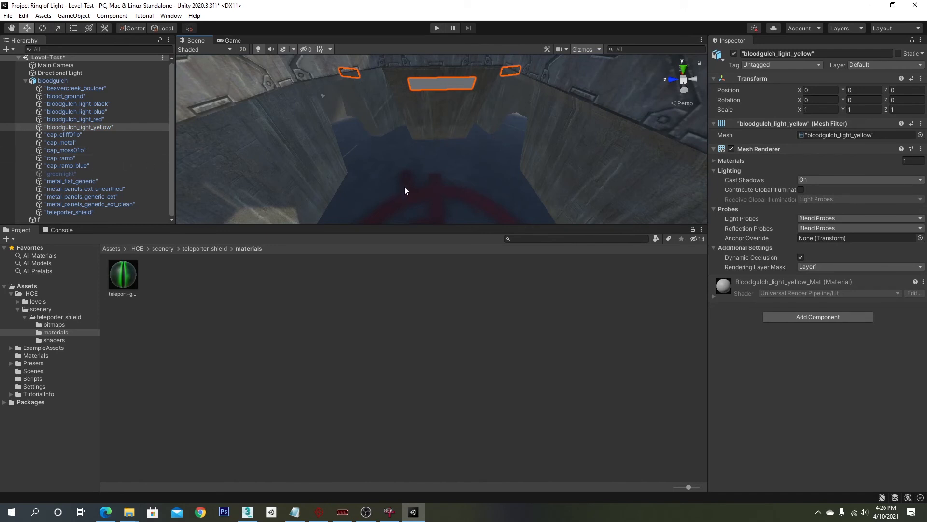
pyautogui.keyDown('alt'); pyautogui.moveTo(406, 190); pyautogui.dragTo(479, 143); pyautogui.keyUp('alt')
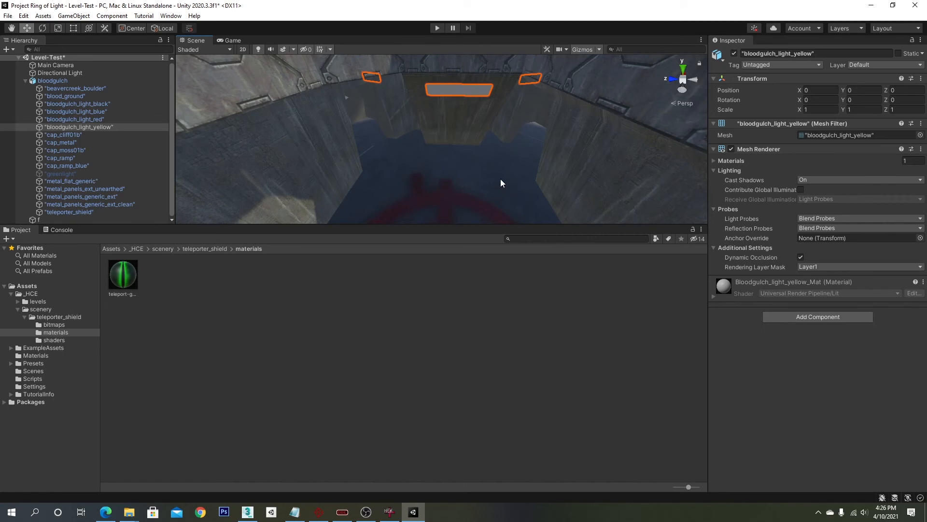
pyautogui.hotkey('ctrl', 's')
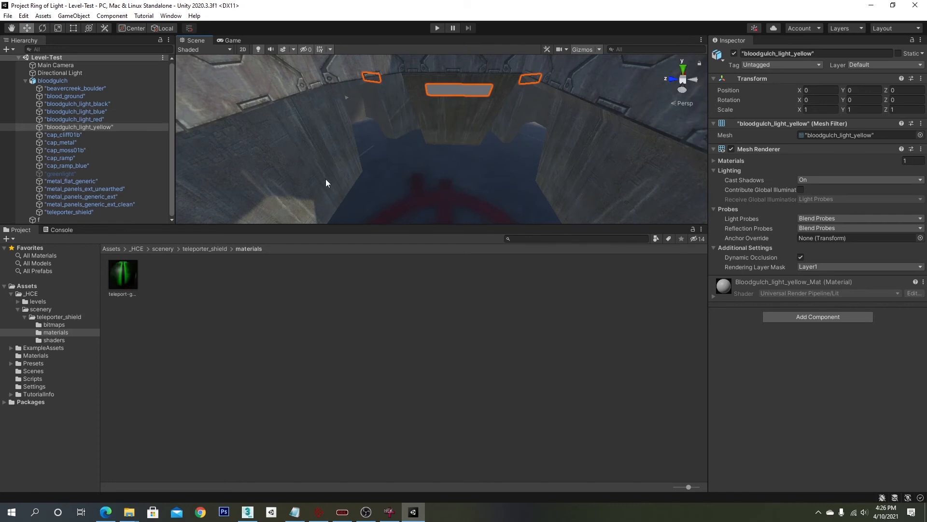
# - Create a new material named bg-yellow-light in the bloodgulch materials folder
pyautogui.doubleClick(42, 302)
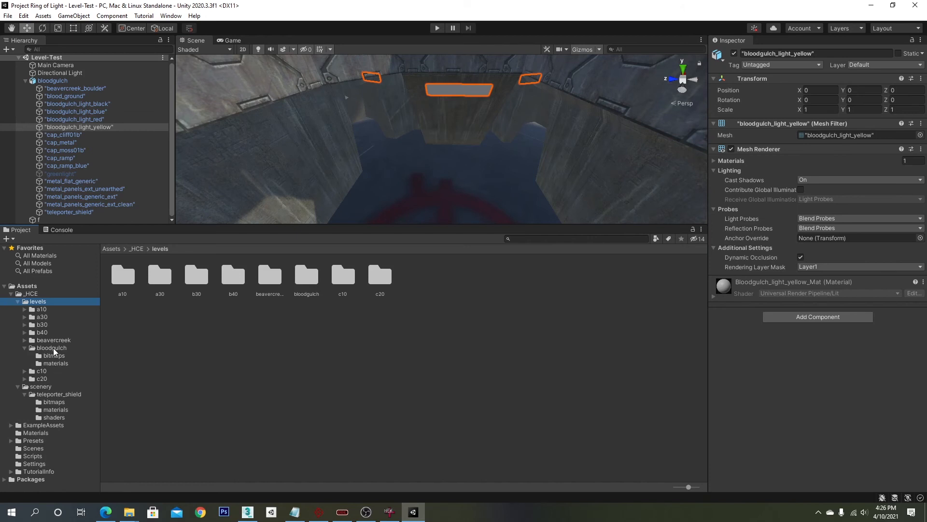
pyautogui.click(56, 363)
pyautogui.rightClick(263, 346)
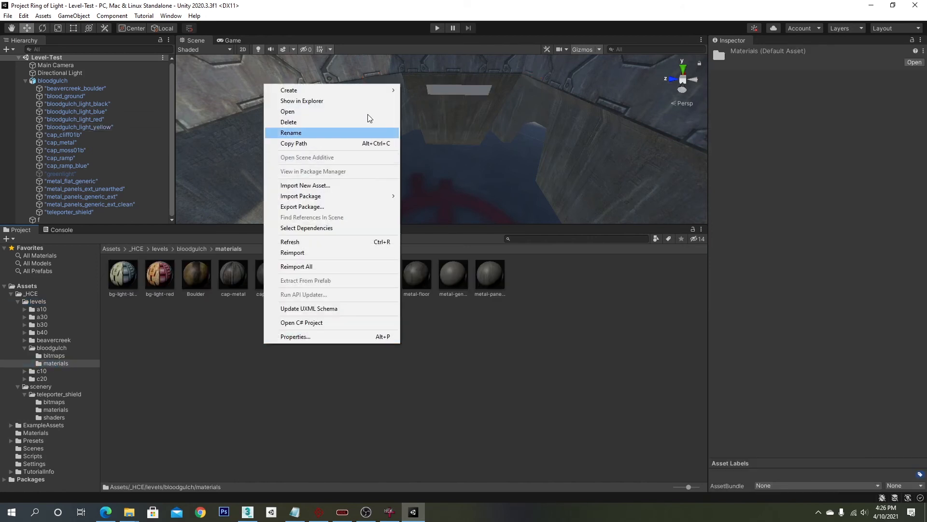
pyautogui.moveTo(374, 90)
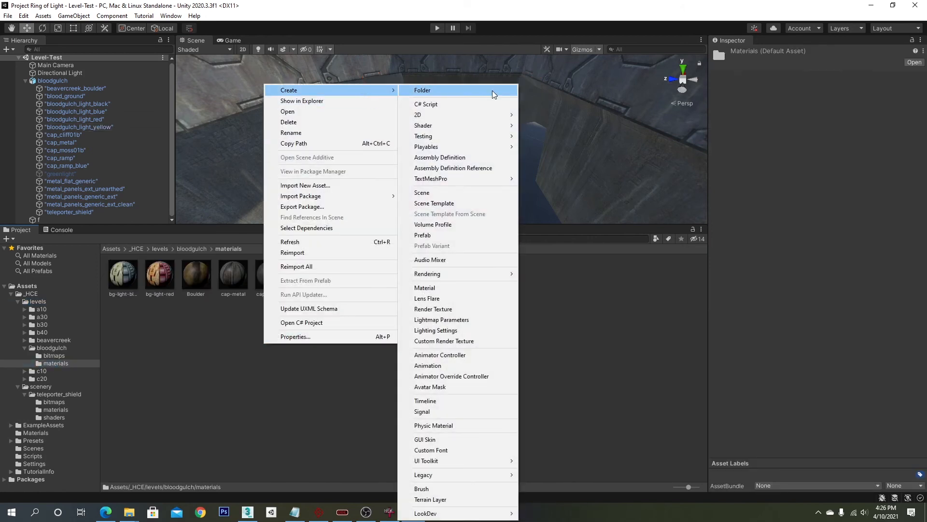
pyautogui.click(476, 292)
pyautogui.write('bg-')
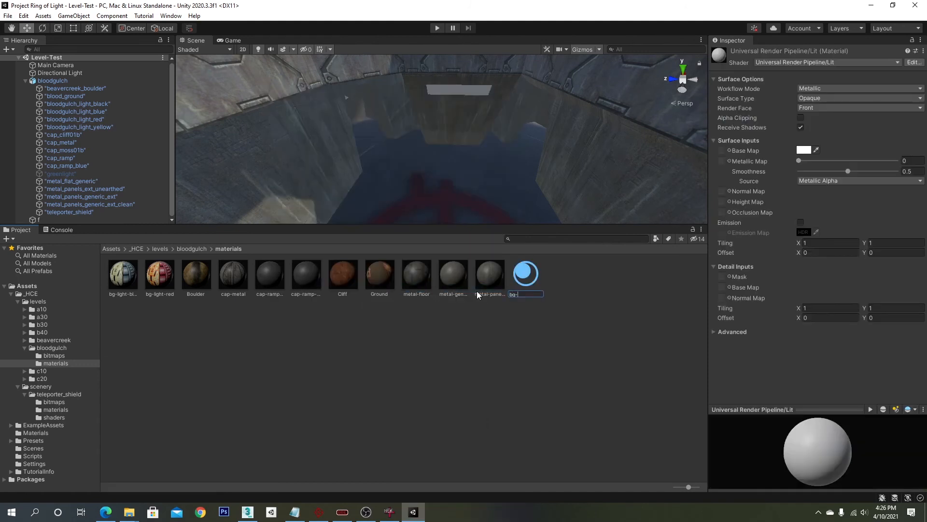
pyautogui.write('yellow-light')
pyautogui.press('Return')
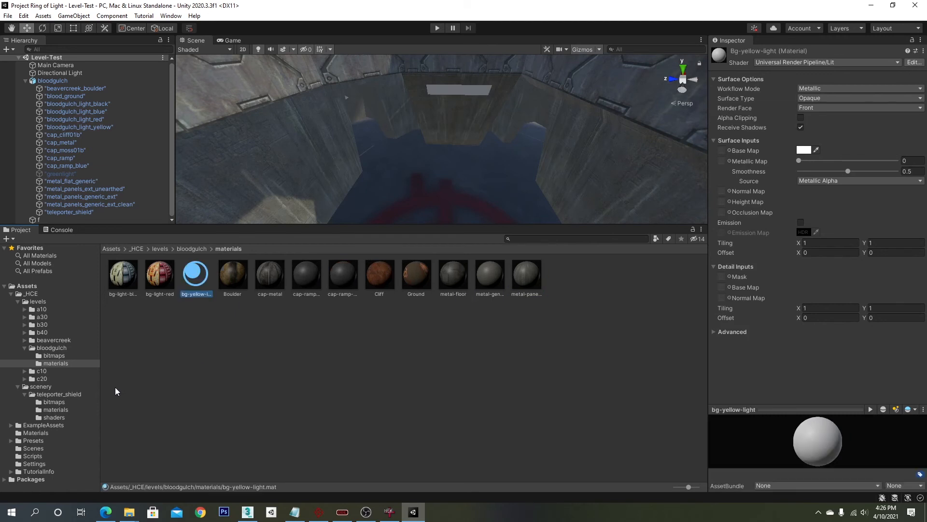
# - Set bg-yellow-light's base map to the mp lights texture from the bloodgulch bitmaps folder
pyautogui.click(60, 357)
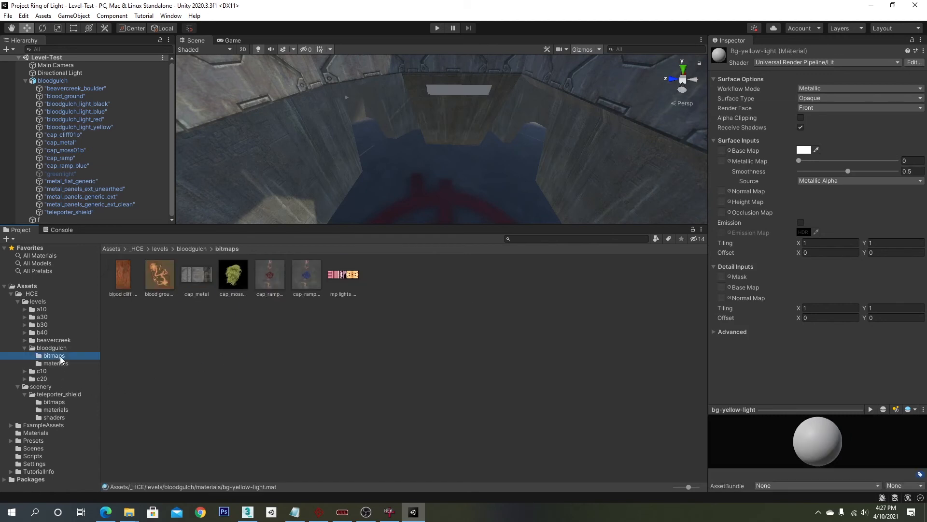
pyautogui.moveTo(332, 281); pyautogui.dragTo(721, 151)
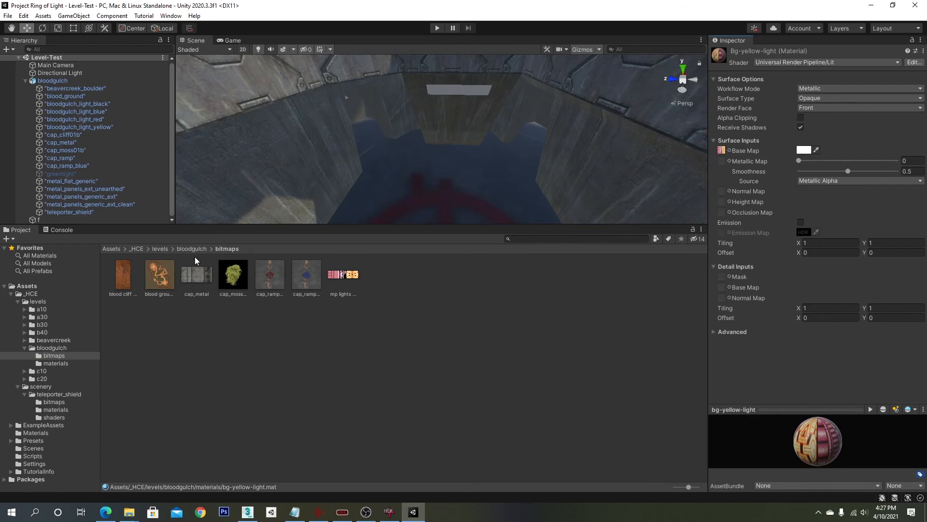
# - Apply bg-yellow-light to the yellow light panels on the base and check its base map texture
pyautogui.click(59, 363)
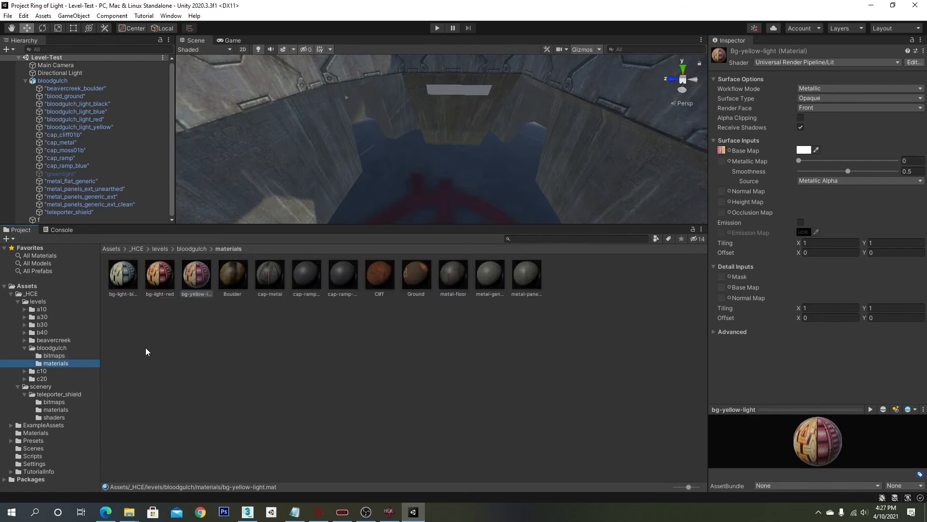
pyautogui.moveTo(192, 282); pyautogui.dragTo(453, 86)
pyautogui.moveTo(475, 100); pyautogui.dragTo(462, 108, button='right')
pyautogui.moveTo(462, 107)
pyautogui.mouseDown(button='middle')
pyautogui.moveTo(461, 135)
pyautogui.moveTo(462, 113)
pyautogui.mouseUp(button='middle')
pyautogui.moveTo(462, 113); pyautogui.dragTo(389, 140, button='right')
pyautogui.scroll(-10, 390, 140)
pyautogui.moveTo(450, 132); pyautogui.dragTo(484, 137, button='right')
pyautogui.scroll(10, 481, 137)
pyautogui.moveTo(484, 137); pyautogui.dragTo(426, 119, button='middle')
pyautogui.moveTo(426, 119); pyautogui.dragTo(392, 120, button='right')
pyautogui.moveTo(392, 121); pyautogui.dragTo(391, 122, button='middle')
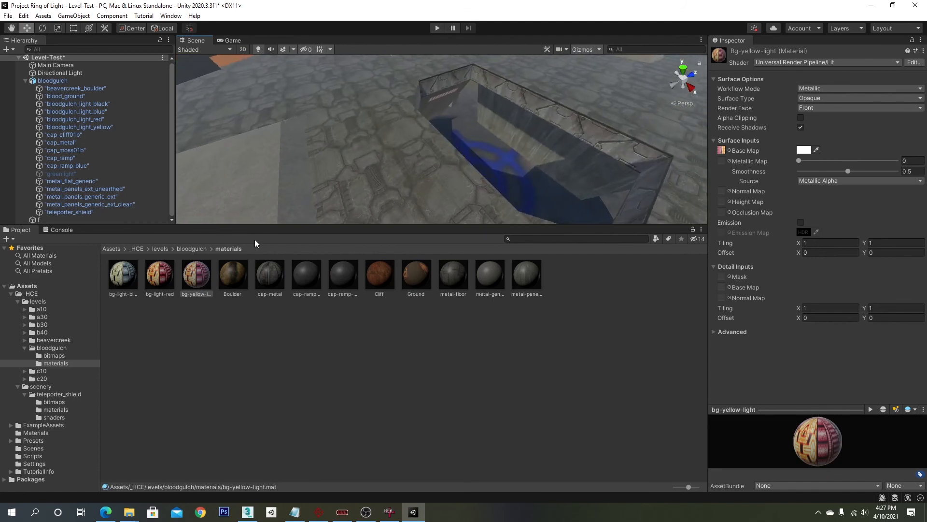
pyautogui.click(730, 151)
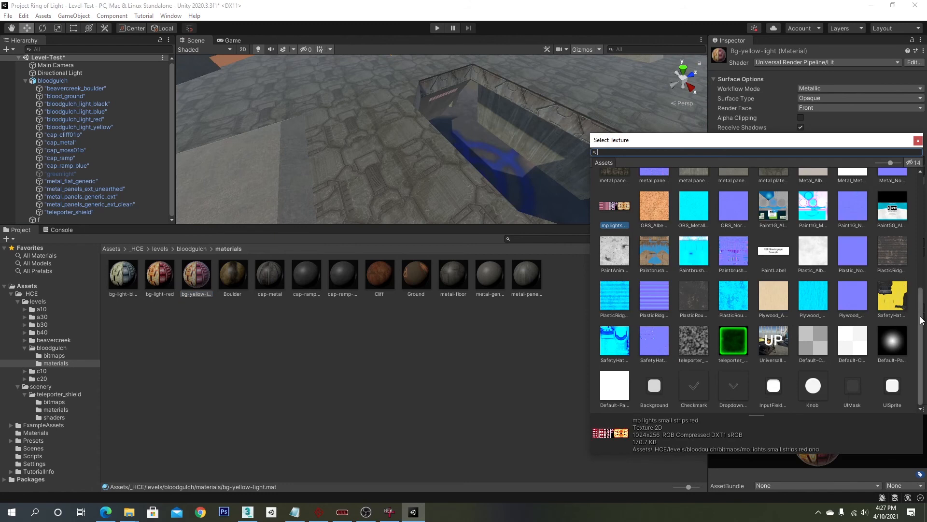
pyautogui.moveTo(921, 320)
pyautogui.mouseDown()
pyautogui.moveTo(926, 192)
pyautogui.moveTo(926, 336)
pyautogui.mouseUp()
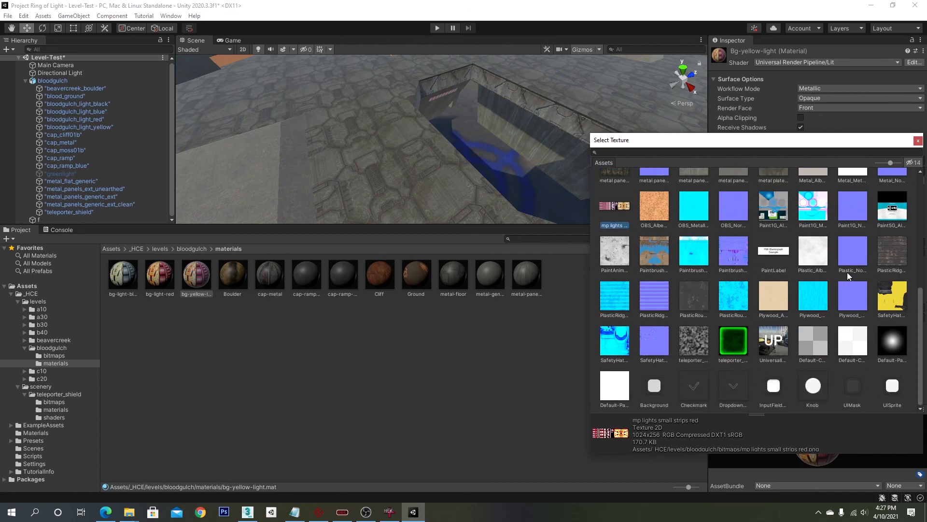
pyautogui.click(919, 143)
# - Orbit and zoom around the map to inspect the base, lights and terrain
pyautogui.keyDown('alt'); pyautogui.moveTo(676, 149); pyautogui.dragTo(449, 143); pyautogui.keyUp('alt')
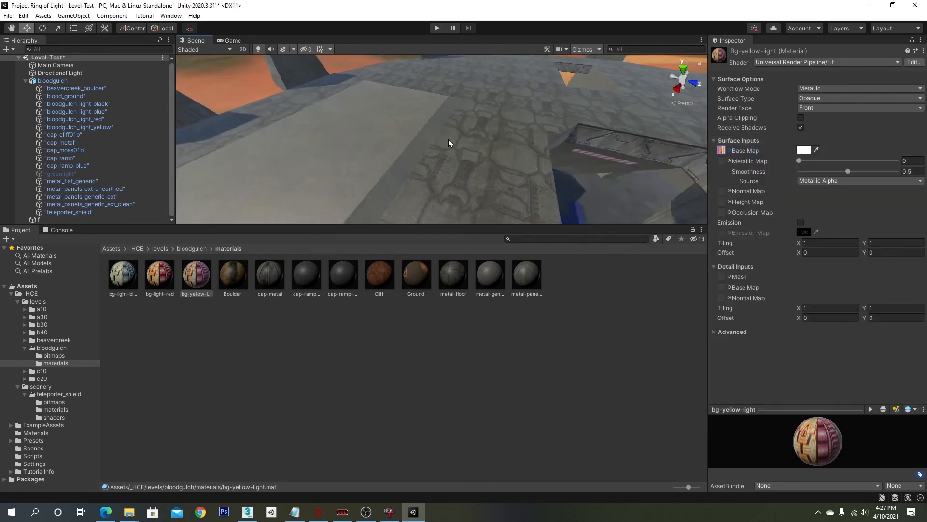
pyautogui.moveTo(449, 143); pyautogui.dragTo(473, 136, button='middle')
pyautogui.scroll(-10, 464, 140)
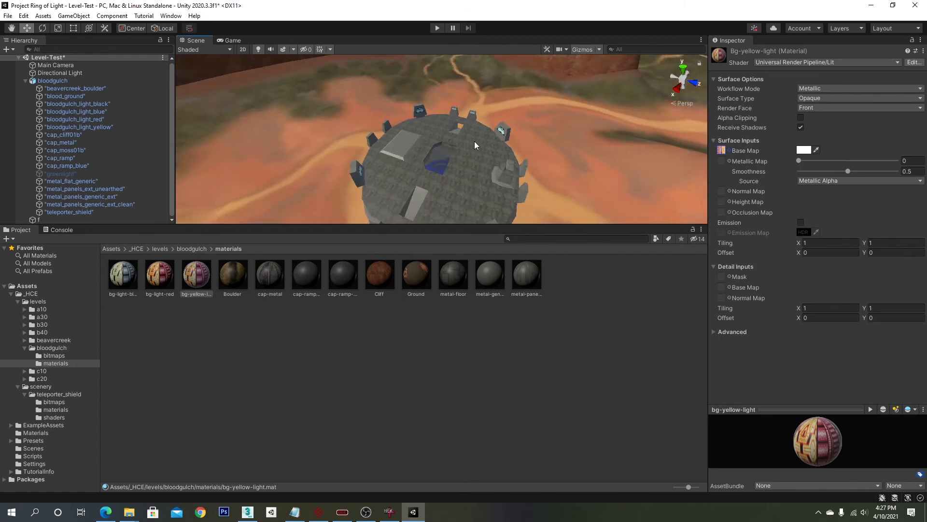
pyautogui.moveTo(474, 146); pyautogui.dragTo(764, 149, button='right')
pyautogui.scroll(-5, 531, 125)
pyautogui.moveTo(517, 108); pyautogui.dragTo(589, 167, button='middle')
pyautogui.scroll(-8, 593, 166)
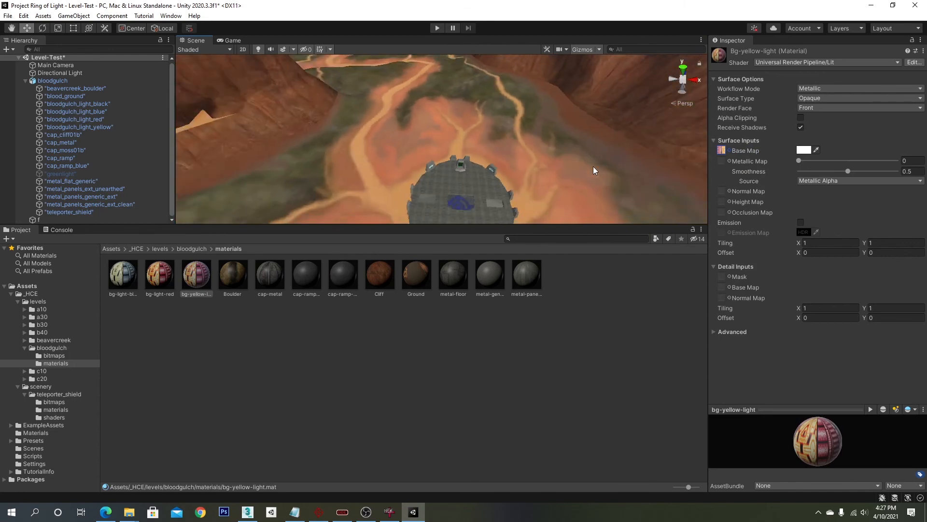
pyautogui.moveTo(527, 153); pyautogui.dragTo(578, 125, button='right')
pyautogui.moveTo(578, 124); pyautogui.dragTo(592, 90, button='middle')
pyautogui.scroll(5, 454, 155)
pyautogui.scroll(8, 548, 109)
pyautogui.moveTo(592, 90); pyautogui.dragTo(792, 112, button='right')
pyautogui.moveTo(482, 134)
pyautogui.mouseDown(button='middle')
pyautogui.moveTo(528, 134)
pyautogui.moveTo(523, 124)
pyautogui.moveTo(522, 140)
pyautogui.moveTo(509, 124)
pyautogui.moveTo(495, 130)
pyautogui.mouseUp(button='middle')
pyautogui.scroll(4, 528, 134)
pyautogui.scroll(-5, 523, 126)
pyautogui.scroll(4, 509, 125)
pyautogui.scroll(-4, 494, 130)
pyautogui.moveTo(495, 131); pyautogui.dragTo(331, 138, button='right')
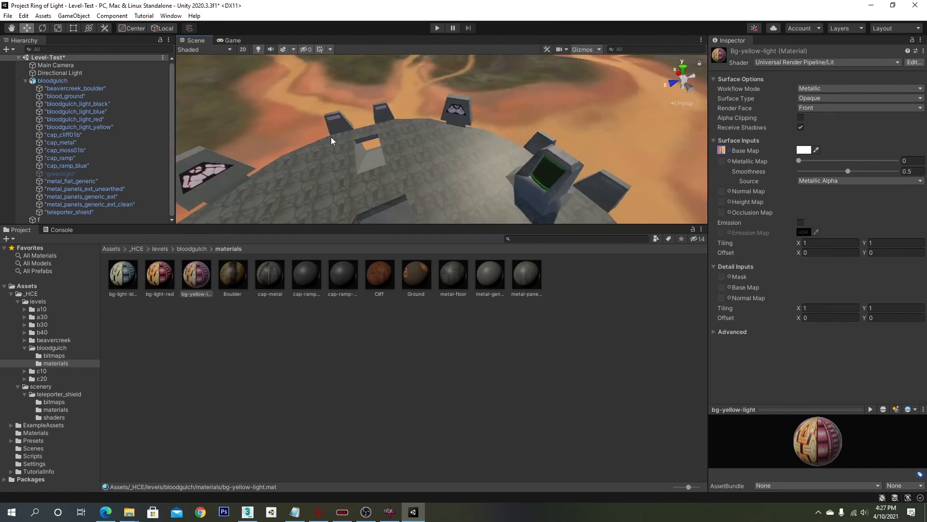
pyautogui.moveTo(331, 139); pyautogui.dragTo(410, 136, button='middle')
pyautogui.scroll(-6, 410, 136)
pyautogui.moveTo(410, 137); pyautogui.dragTo(485, 90, button='right')
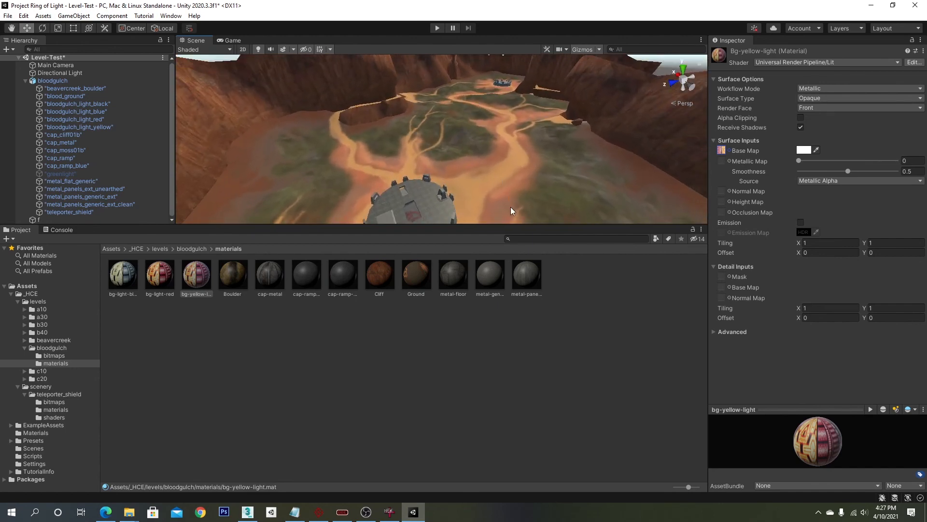
pyautogui.moveTo(515, 225); pyautogui.dragTo(518, 359)
pyautogui.moveTo(557, 273); pyautogui.dragTo(546, 232, button='right')
pyautogui.moveTo(546, 232); pyautogui.dragTo(466, 232, button='middle')
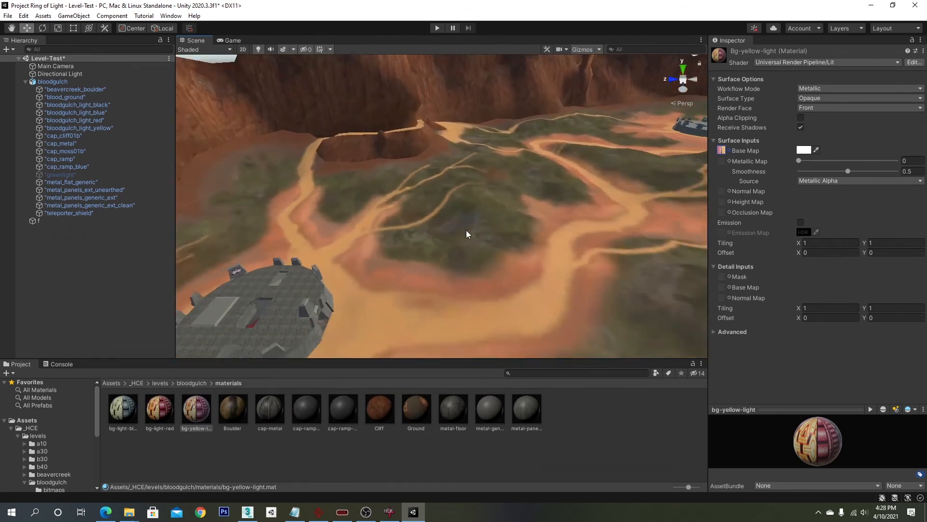
pyautogui.scroll(-4, 466, 232)
pyautogui.moveTo(508, 219); pyautogui.dragTo(490, 217, button='right')
pyautogui.moveTo(489, 217); pyautogui.dragTo(408, 282, button='middle')
pyautogui.moveTo(407, 281); pyautogui.dragTo(466, 271, button='right')
pyautogui.moveTo(527, 261); pyautogui.dragTo(472, 269, button='right')
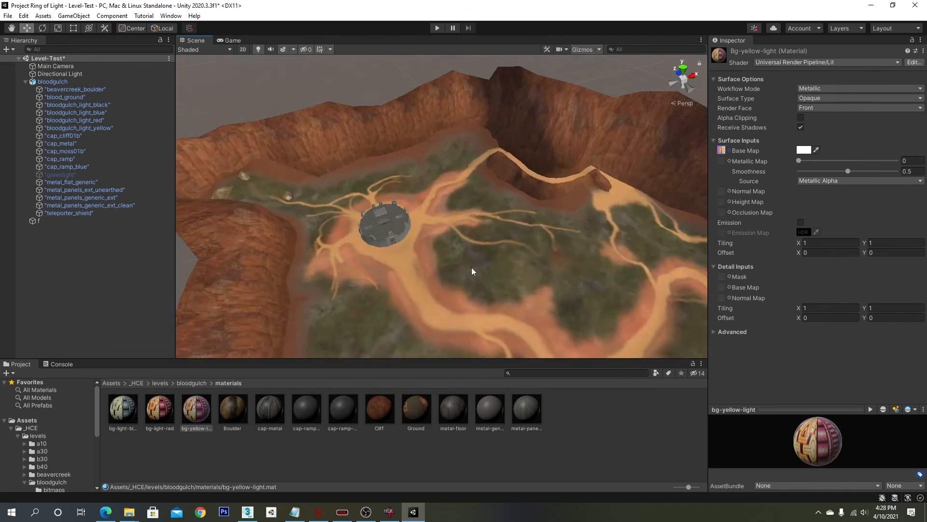
pyautogui.moveTo(472, 269); pyautogui.dragTo(360, 211, button='middle')
pyautogui.moveTo(360, 211); pyautogui.dragTo(302, 178, button='right')
pyautogui.moveTo(451, 199); pyautogui.dragTo(474, 200, button='middle')
pyautogui.moveTo(474, 200); pyautogui.dragTo(474, 223, button='right')
pyautogui.scroll(2, 474, 223)
pyautogui.moveTo(473, 224)
pyautogui.mouseDown(button='middle')
pyautogui.moveTo(445, 254)
pyautogui.moveTo(422, 228)
pyautogui.moveTo(491, 193)
pyautogui.moveTo(419, 219)
pyautogui.moveTo(465, 215)
pyautogui.mouseUp(button='middle')
pyautogui.scroll(5, 491, 193)
pyautogui.scroll(8, 489, 205)
pyautogui.moveTo(480, 202); pyautogui.dragTo(480, 152, button='right')
# - Select the cap_moss01b object and create a new material named moss in the materials folder
pyautogui.click(306, 155)
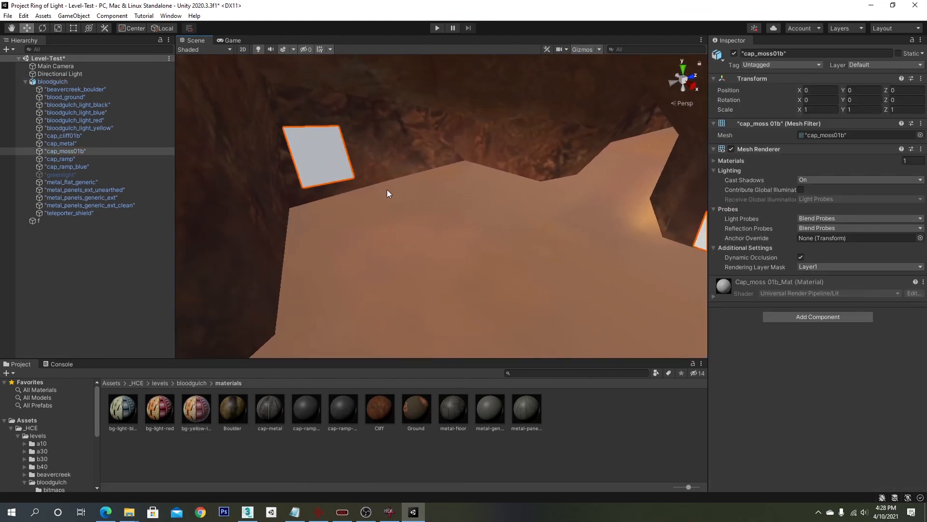
pyautogui.moveTo(387, 189)
pyautogui.mouseDown(button='right')
pyautogui.moveTo(586, 182)
pyautogui.moveTo(394, 184)
pyautogui.mouseUp(button='right')
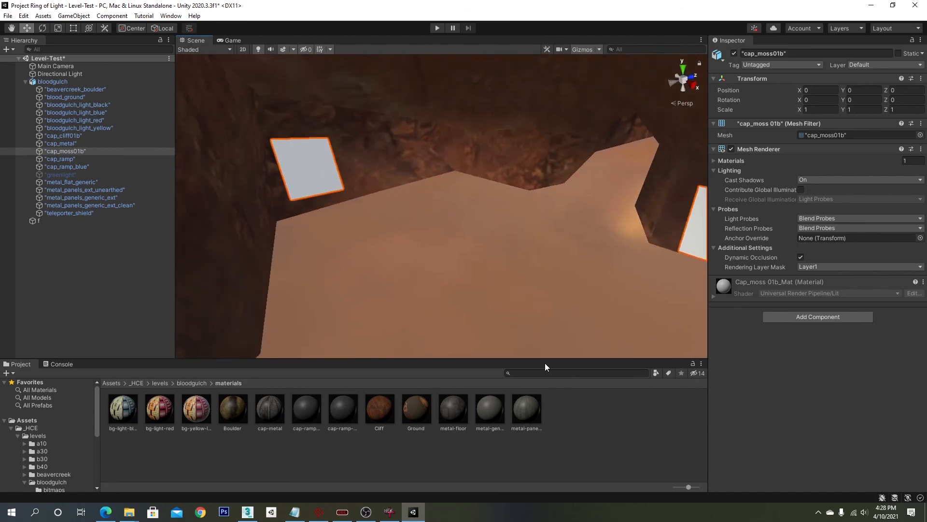
pyautogui.rightClick(575, 412)
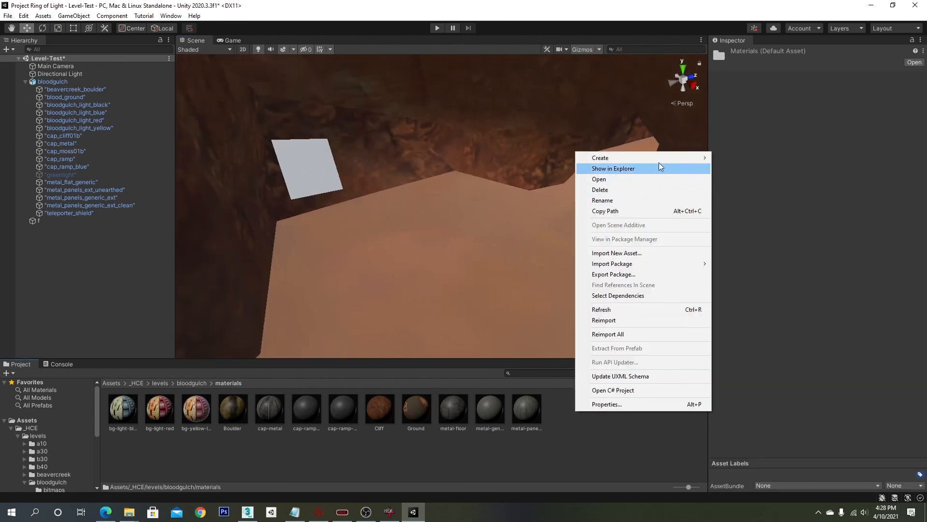
pyautogui.moveTo(664, 160)
pyautogui.click(761, 289)
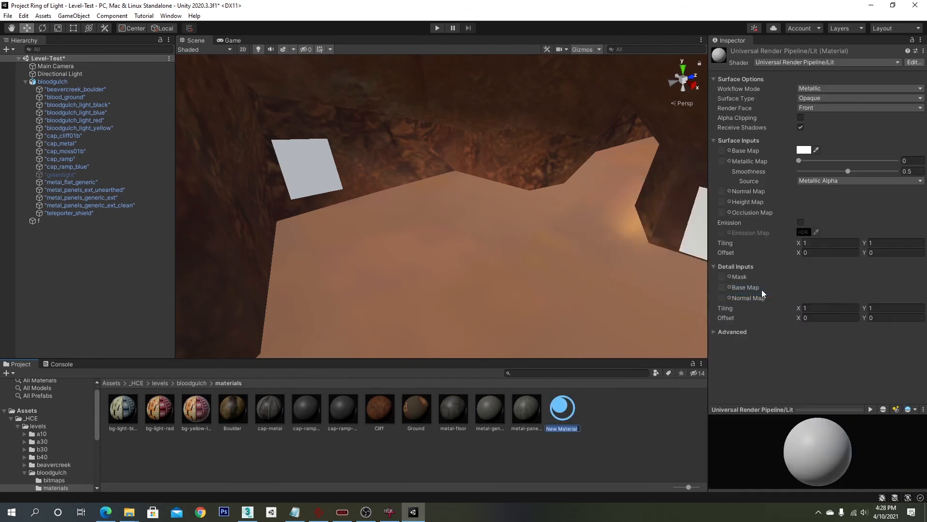
pyautogui.write('moss')
pyautogui.press('Return')
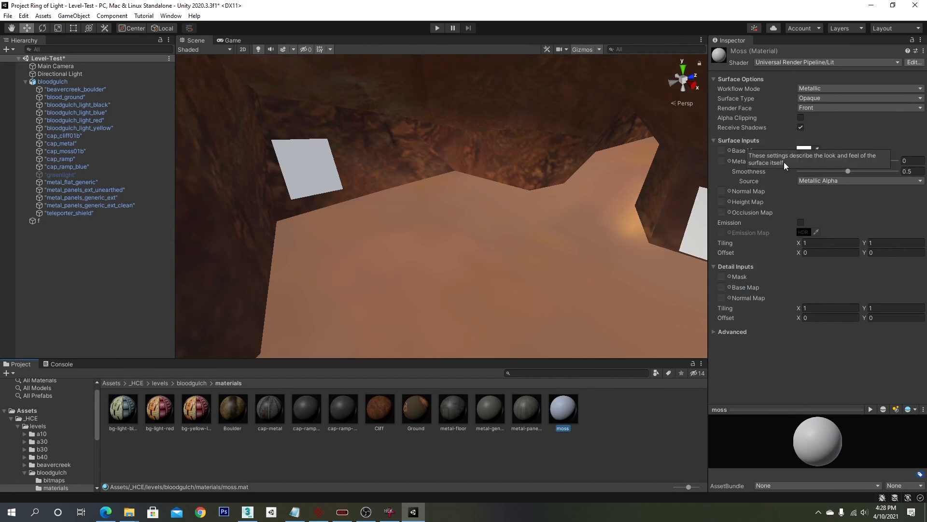
# - Set moss's base map to the cap_moss01b texture and apply the material to the moss planes
pyautogui.click(730, 150)
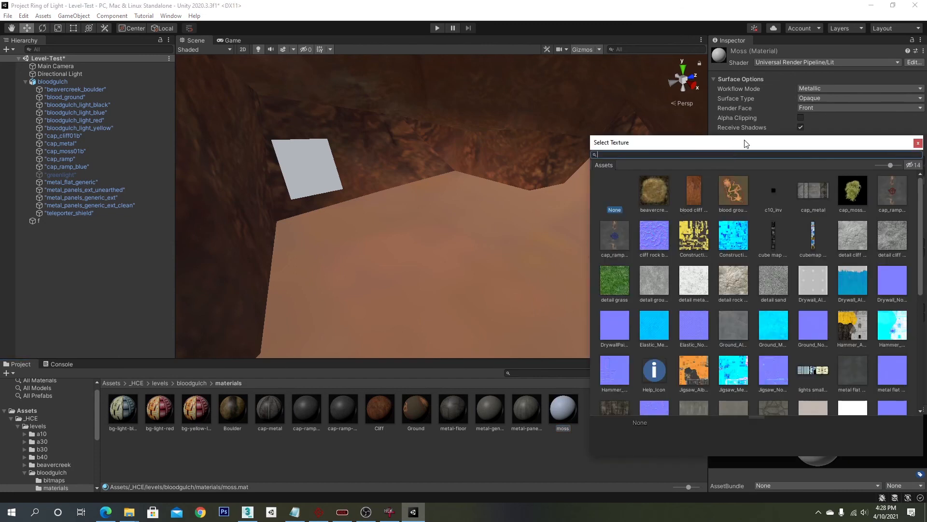
pyautogui.doubleClick(852, 191)
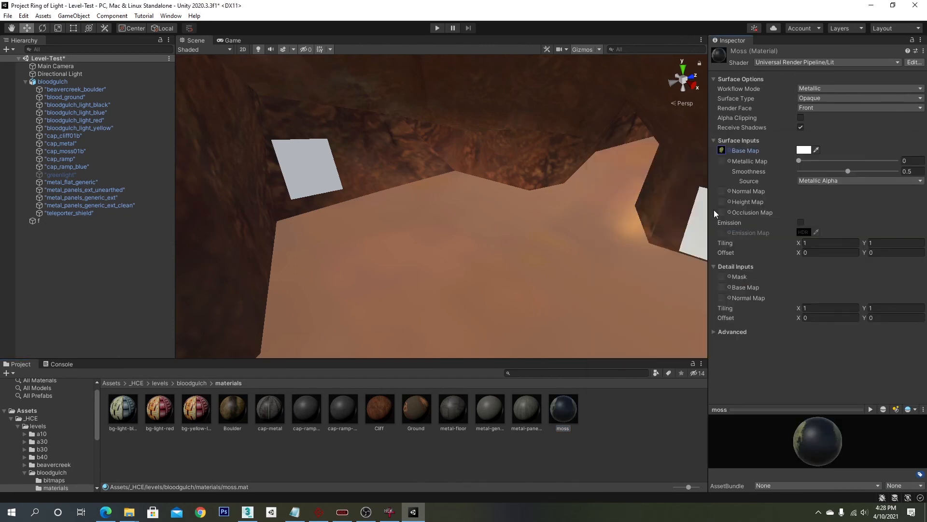
pyautogui.moveTo(566, 413); pyautogui.dragTo(303, 175)
# - Enable Alpha Is Transparency on the cap_moss01b texture, set Alpha Source to From Gray Scale, and apply
pyautogui.moveTo(664, 263); pyautogui.dragTo(586, 249, button='middle')
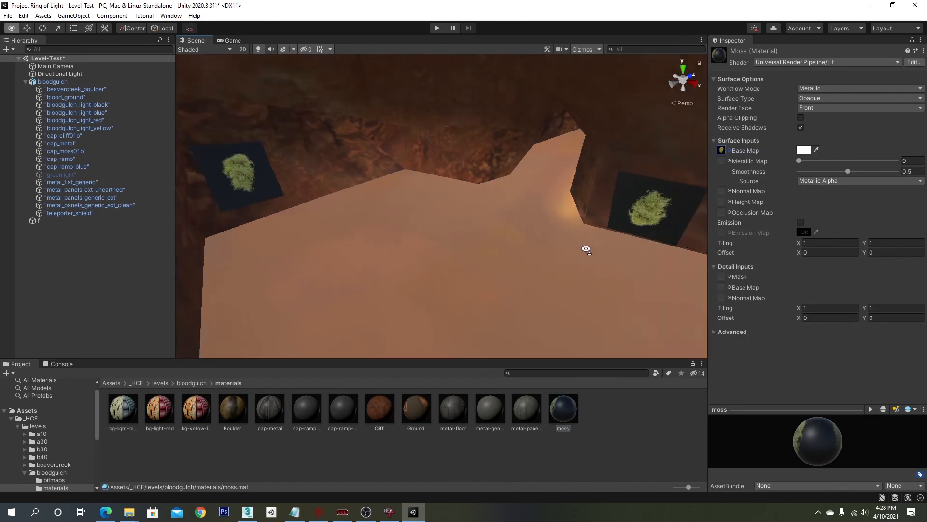
pyautogui.moveTo(581, 247); pyautogui.dragTo(777, 249, button='right')
pyautogui.moveTo(560, 229); pyautogui.dragTo(525, 203, button='middle')
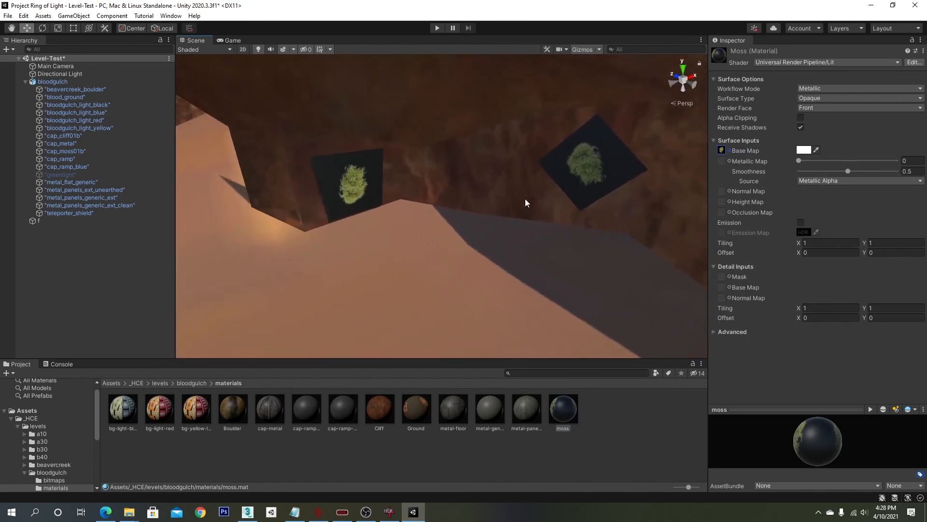
pyautogui.moveTo(546, 160); pyautogui.dragTo(545, 274, button='right')
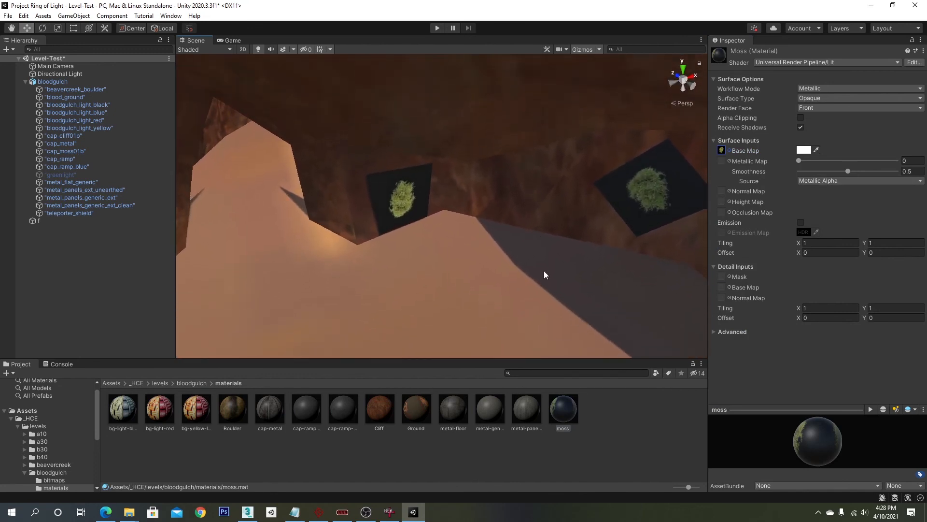
pyautogui.doubleClick(722, 151)
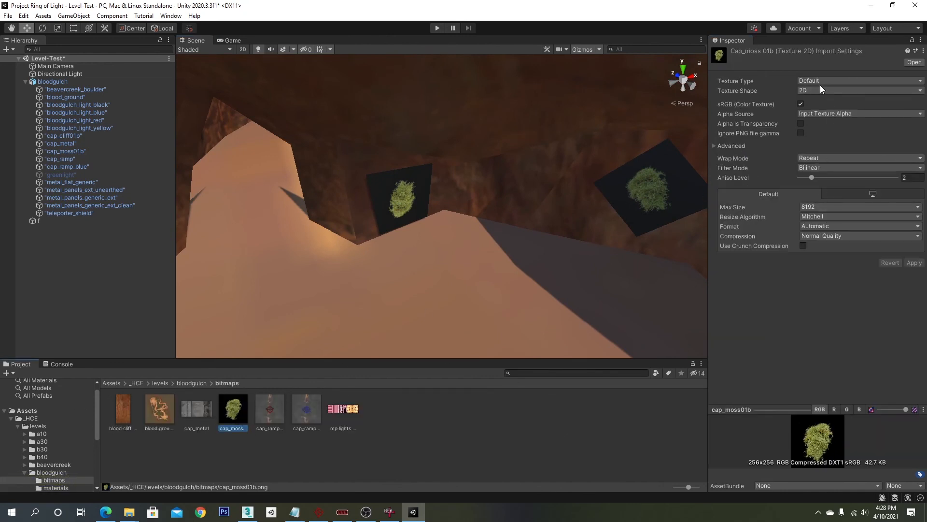
pyautogui.click(800, 124)
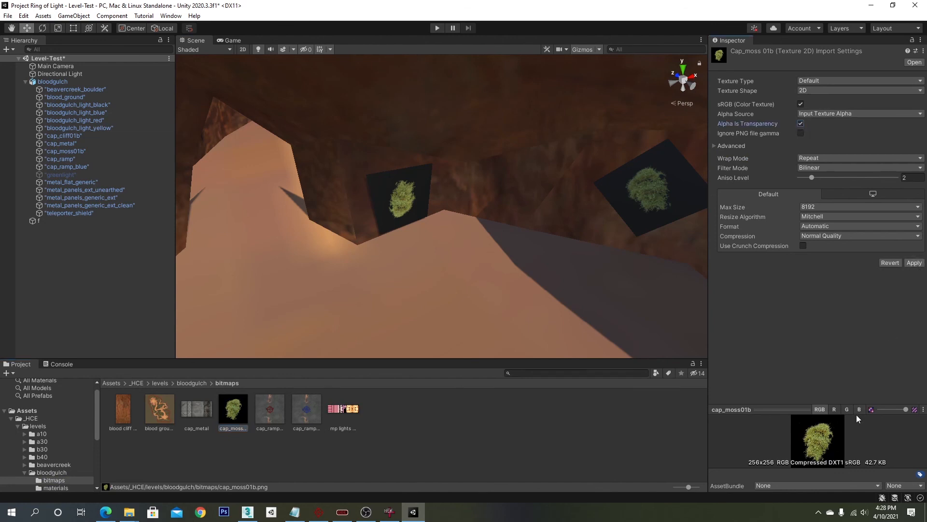
pyautogui.click(916, 263)
pyautogui.click(825, 112)
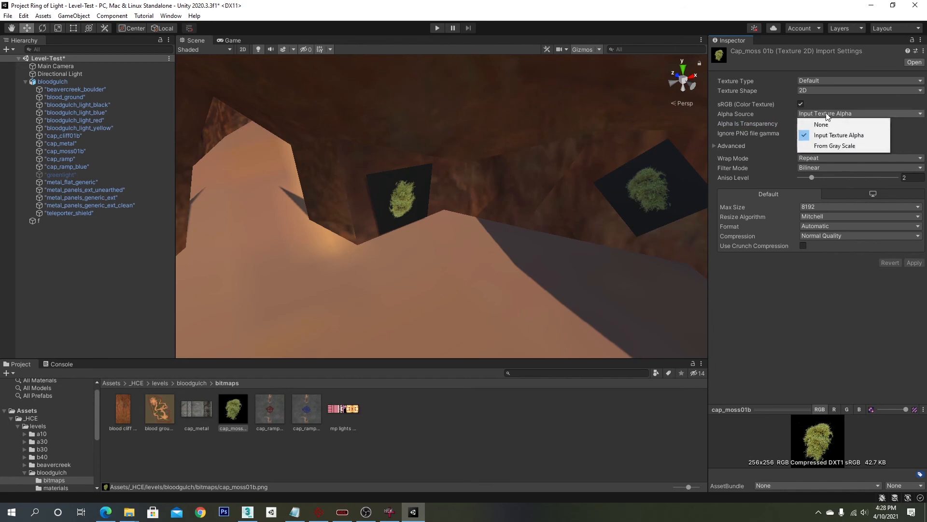
pyautogui.click(835, 145)
pyautogui.click(920, 264)
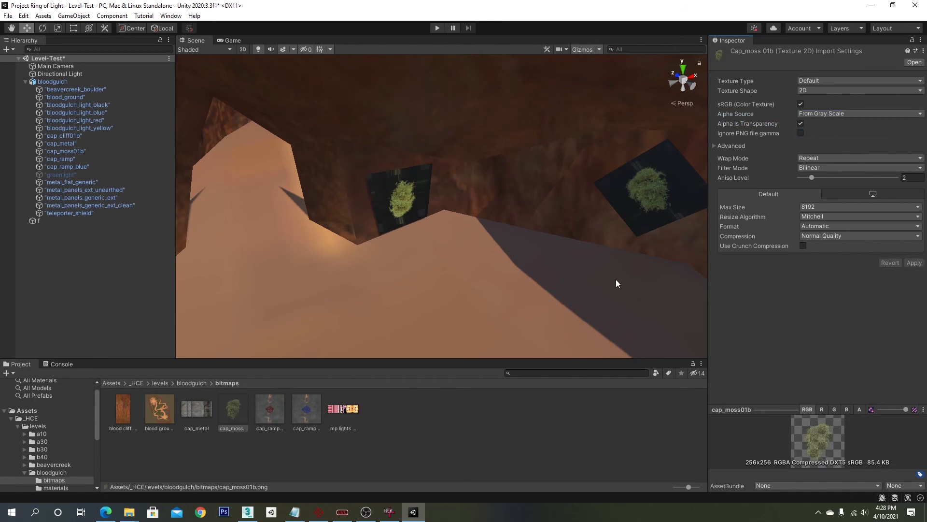
# - Set the moss material's surface type to Transparent
pyautogui.moveTo(584, 266); pyautogui.dragTo(594, 260, button='right')
pyautogui.moveTo(595, 259); pyautogui.dragTo(589, 261, button='middle')
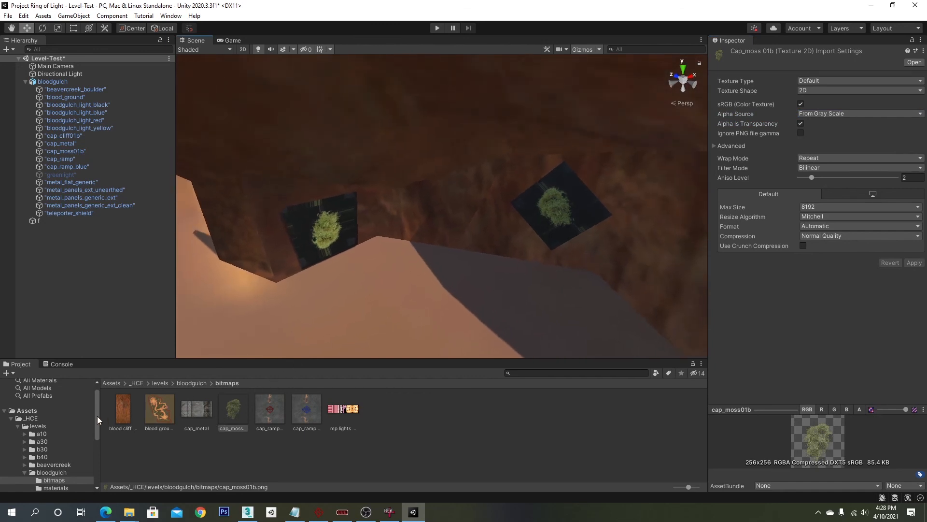
pyautogui.scroll(-3, 61, 451)
pyautogui.click(55, 430)
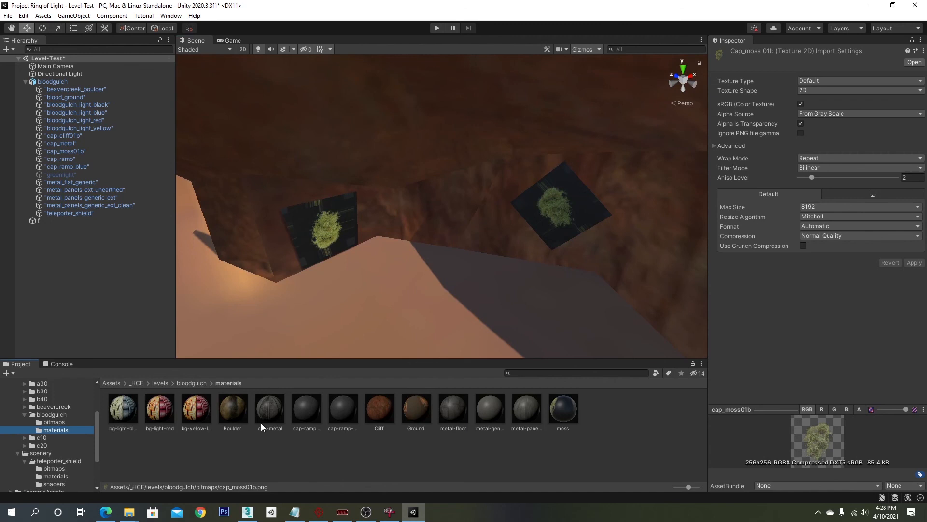
pyautogui.click(551, 420)
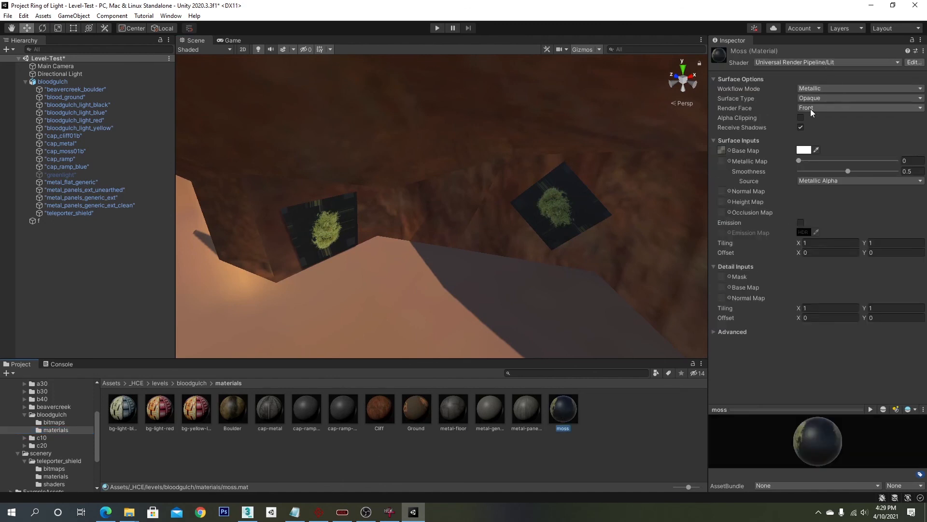
pyautogui.click(832, 98)
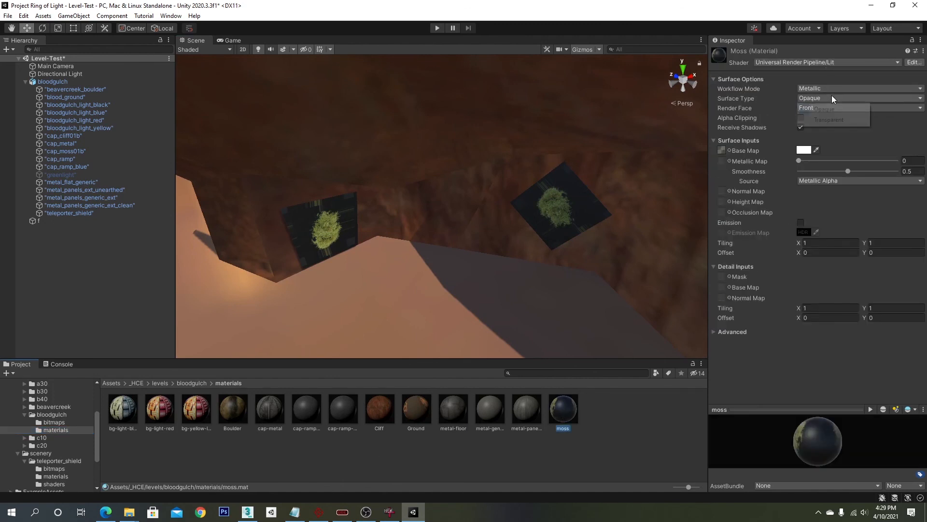
pyautogui.click(836, 120)
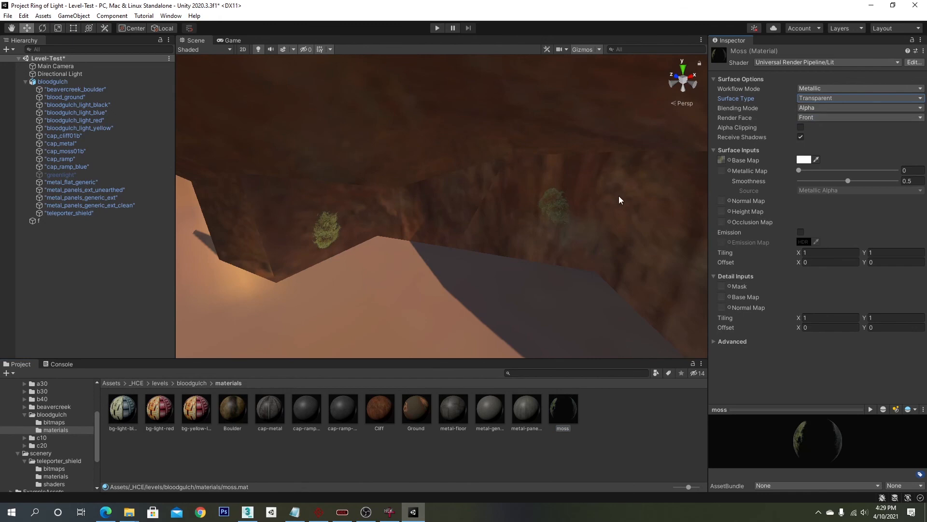
# - Orbit and zoom around the canyon to view the moss on the terrain
pyautogui.moveTo(621, 201); pyautogui.dragTo(329, 251, button='right')
pyautogui.moveTo(329, 250); pyautogui.dragTo(345, 140, button='middle')
pyautogui.moveTo(344, 140); pyautogui.dragTo(171, 207, button='right')
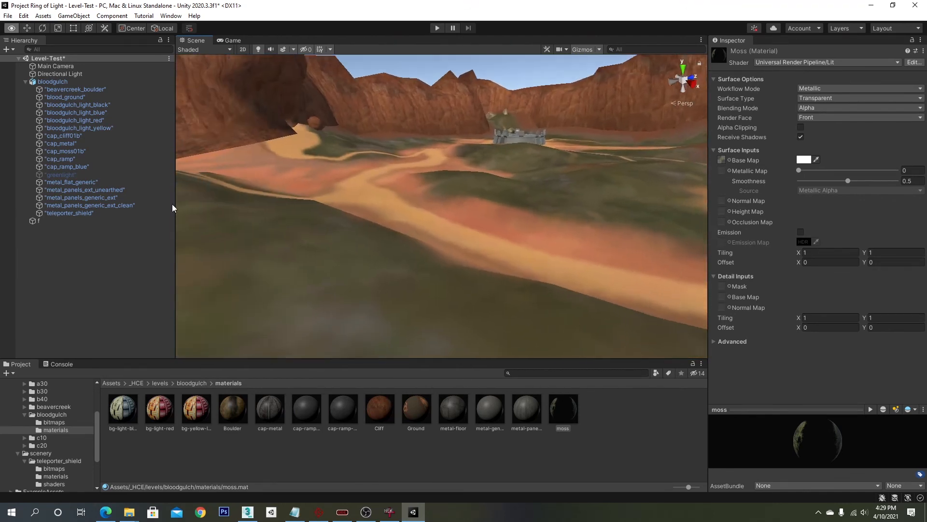
pyautogui.scroll(4, 401, 216)
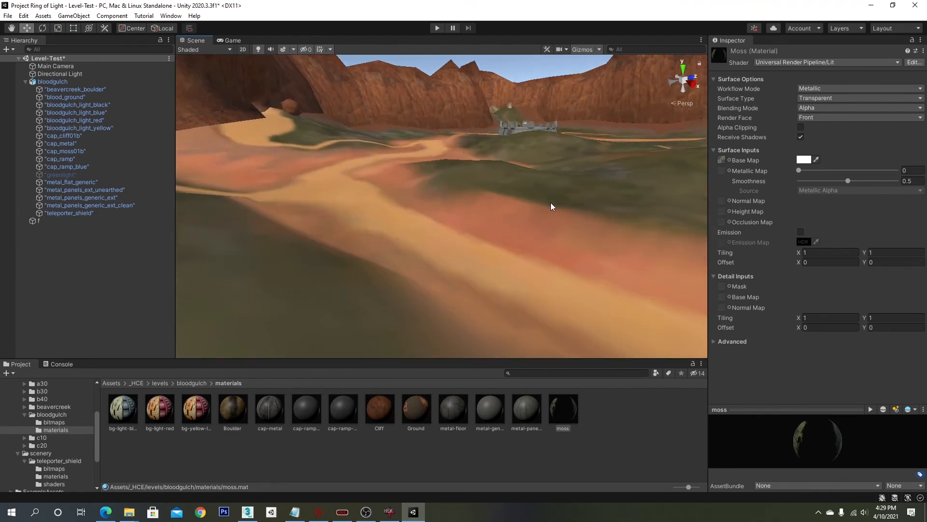
pyautogui.moveTo(552, 204); pyautogui.dragTo(504, 246, button='right')
pyautogui.scroll(-6, 323, 328)
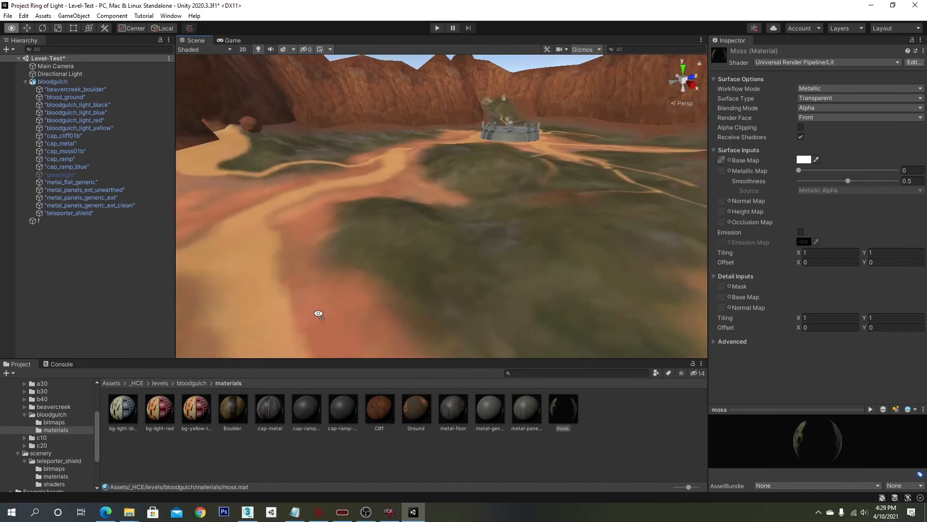